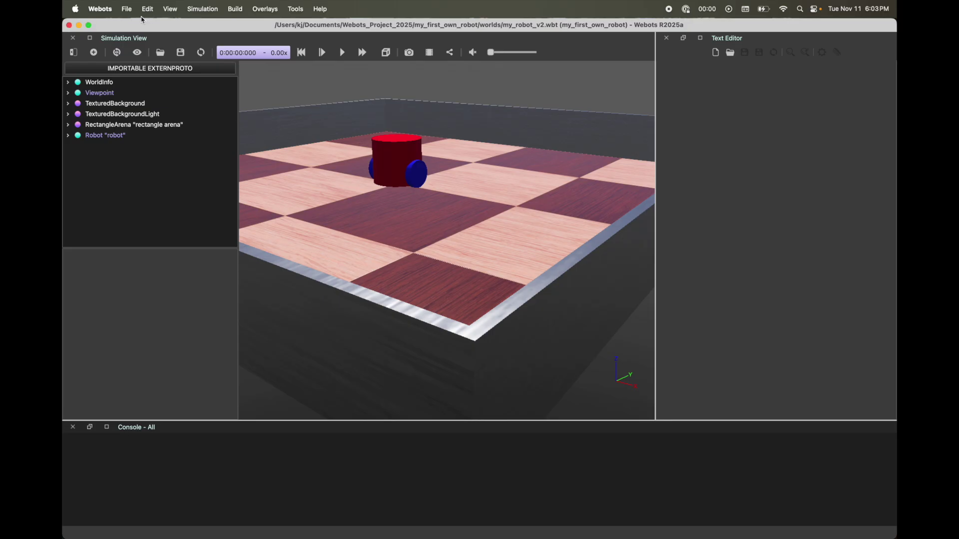
Start a new project directory and create the folder my_first_diff_robot inside Webots_Project_2025 as its location
{"action": "left_click", "coordinate": [127, 9]}
{"action": "mouse_move", "coordinate": [144, 26]}
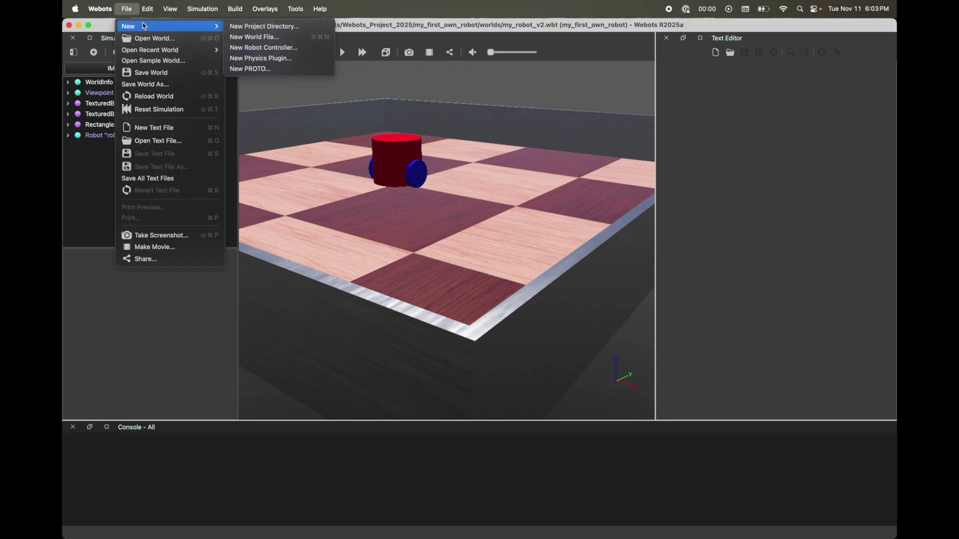
{"action": "left_click", "coordinate": [253, 27]}
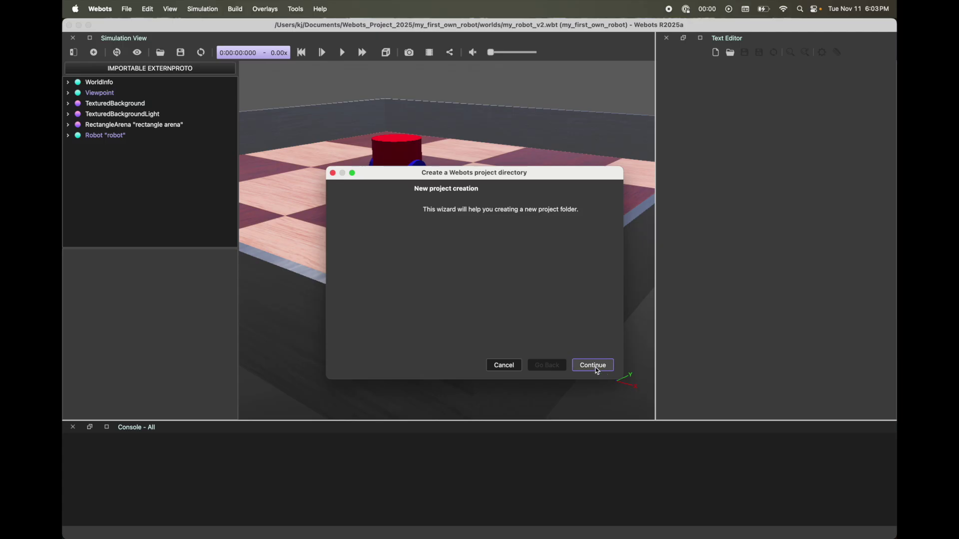
{"action": "left_click", "coordinate": [594, 367]}
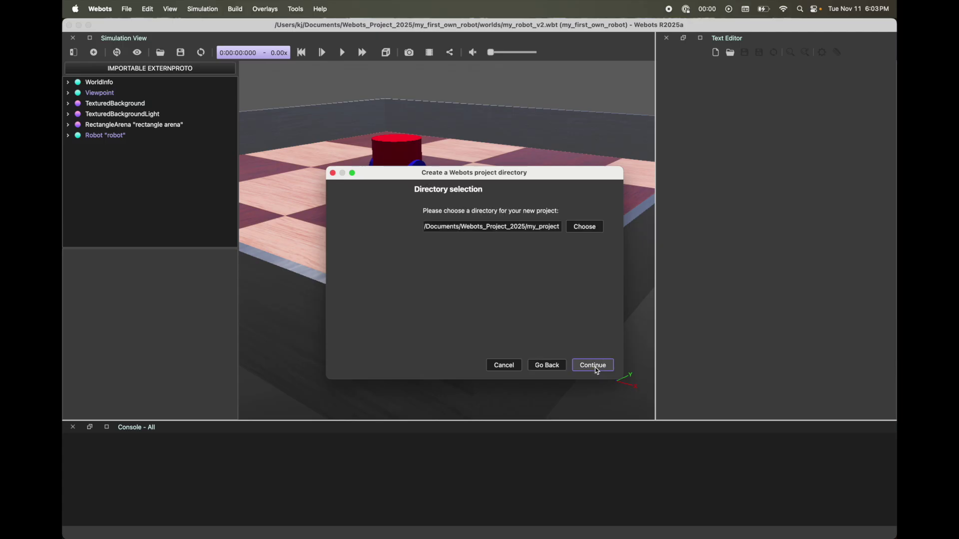
{"action": "left_click", "coordinate": [596, 227]}
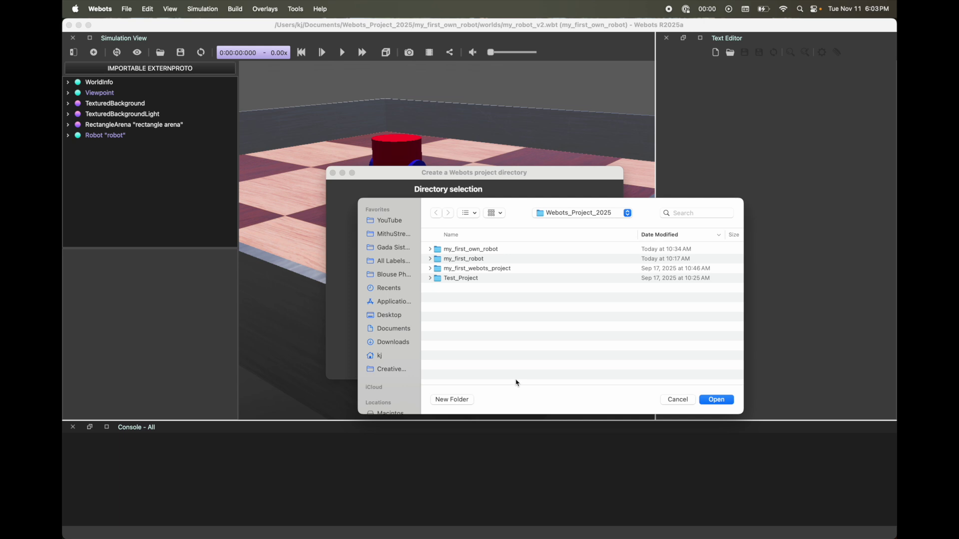
{"action": "left_click", "coordinate": [453, 400]}
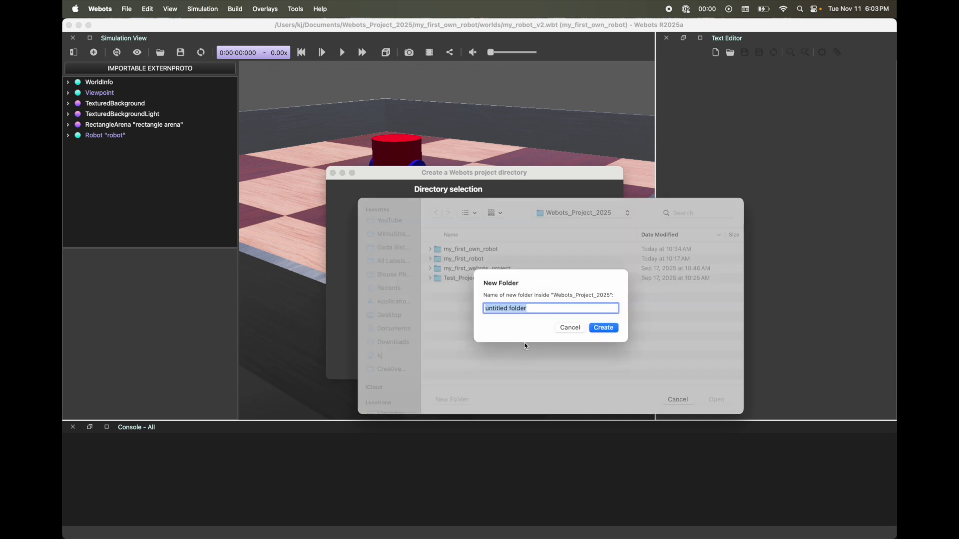
{"action": "type", "text": "my_first_diff_robot"}
{"action": "left_click", "coordinate": [603, 328]}
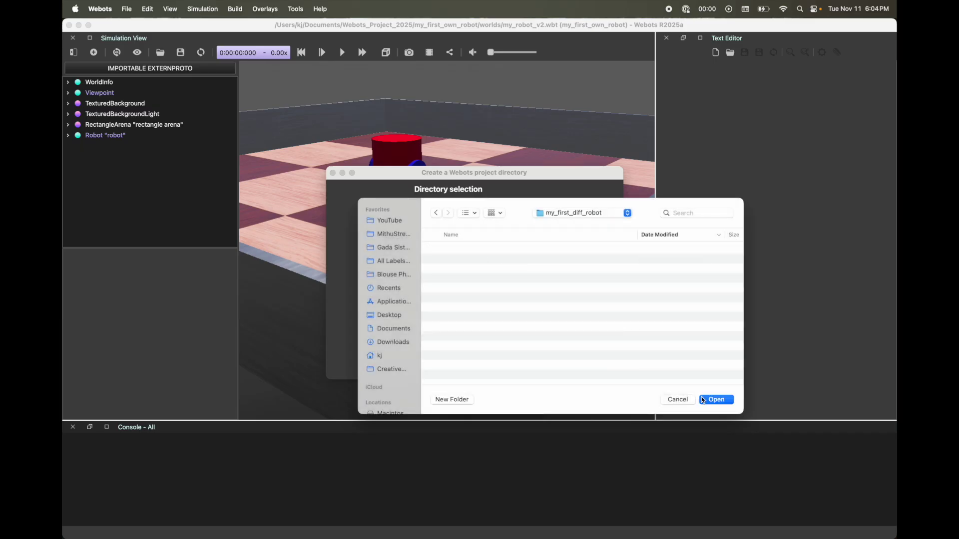
{"action": "left_click", "coordinate": [715, 399]}
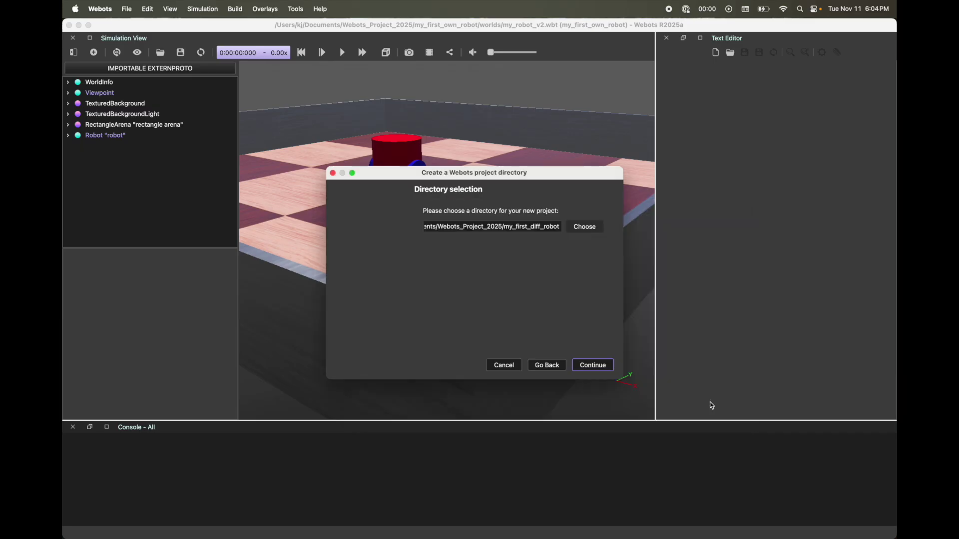
{"action": "left_click", "coordinate": [606, 367]}
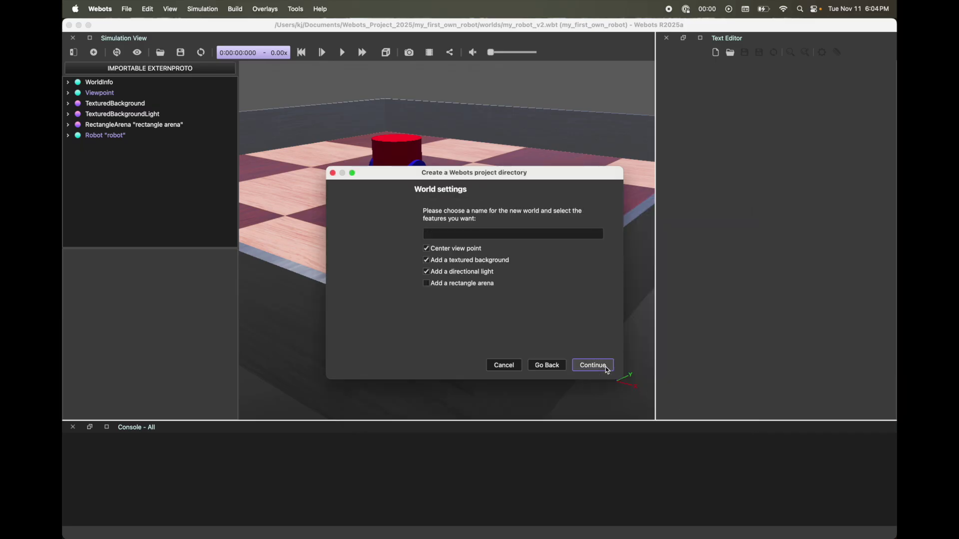
Name the new world my_first_robot, include a rectangle arena, and finish creating the project
{"action": "left_click", "coordinate": [535, 237]}
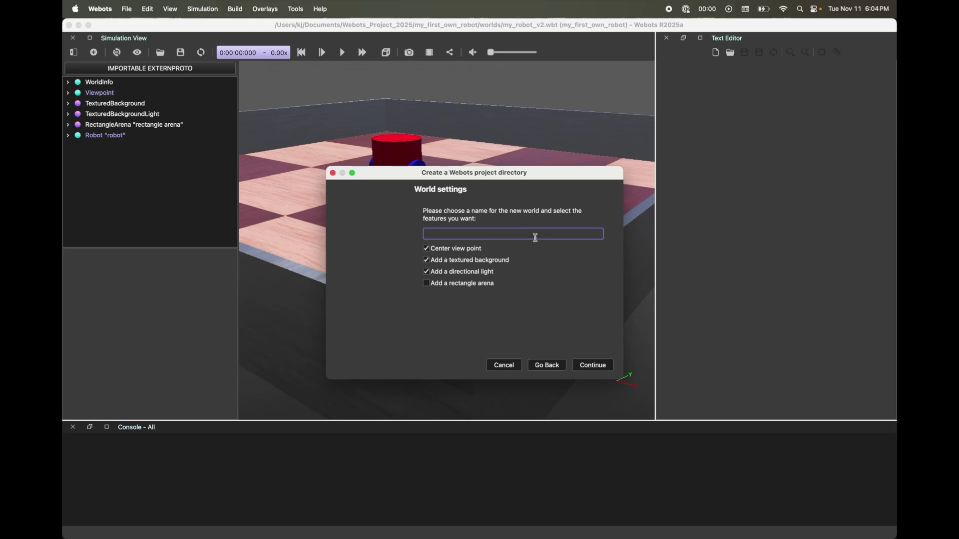
{"action": "type", "text": "my_first_ro"}
{"action": "key", "text": "BackSpace"}
{"action": "key", "text": "BackSpace"}
{"action": "type", "text": "robot"}
{"action": "left_click", "coordinate": [434, 285]}
{"action": "left_click", "coordinate": [595, 366]}
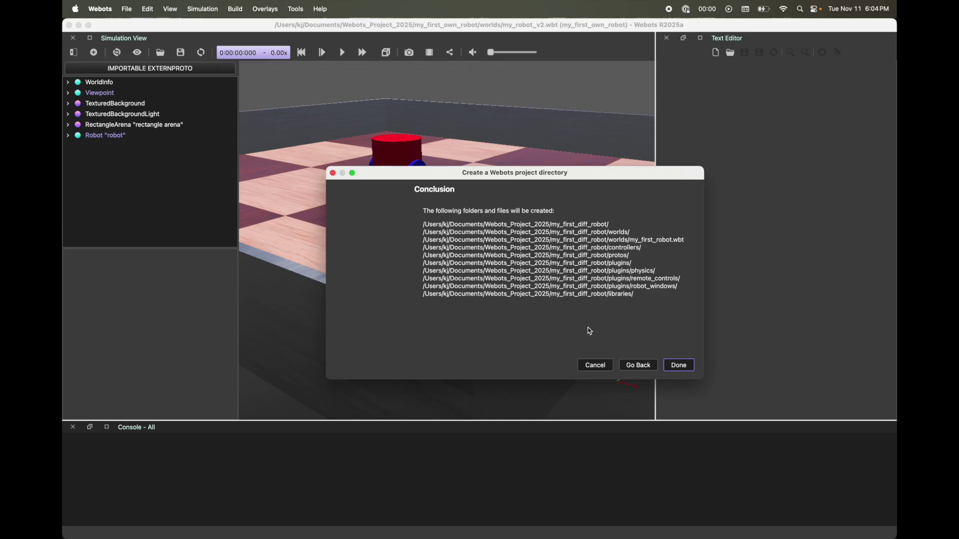
{"action": "left_click", "coordinate": [678, 366]}
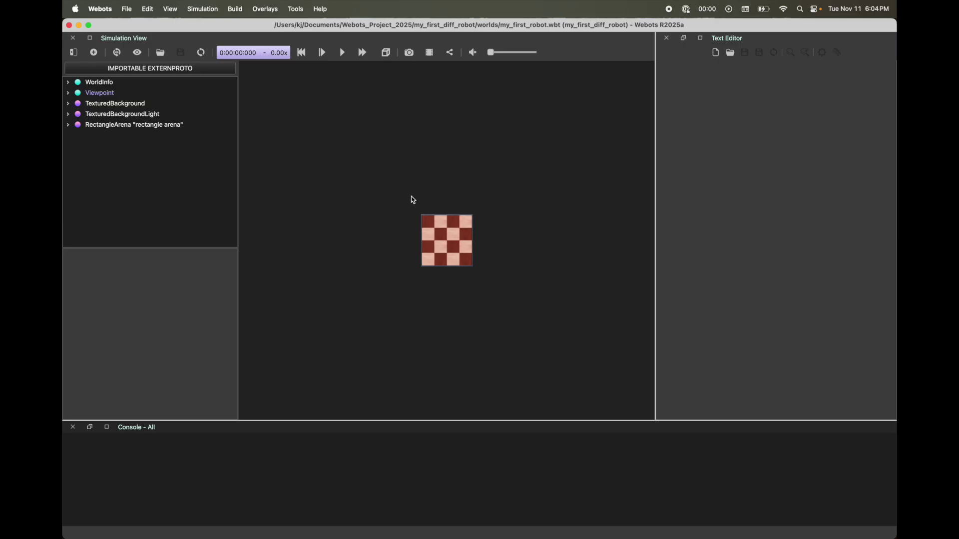
Save the my_first_robot world file with a closer, angled view of the arena
{"action": "left_click_drag", "start_coordinate": [437, 240], "coordinate": [448, 266]}
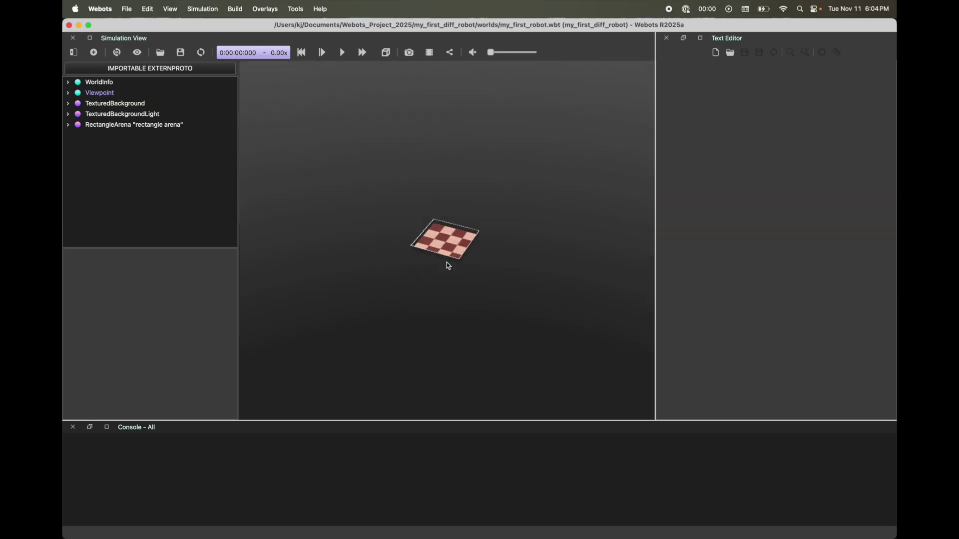
{"action": "scroll", "coordinate": [449, 265], "scroll_direction": "up", "scroll_amount": 10}
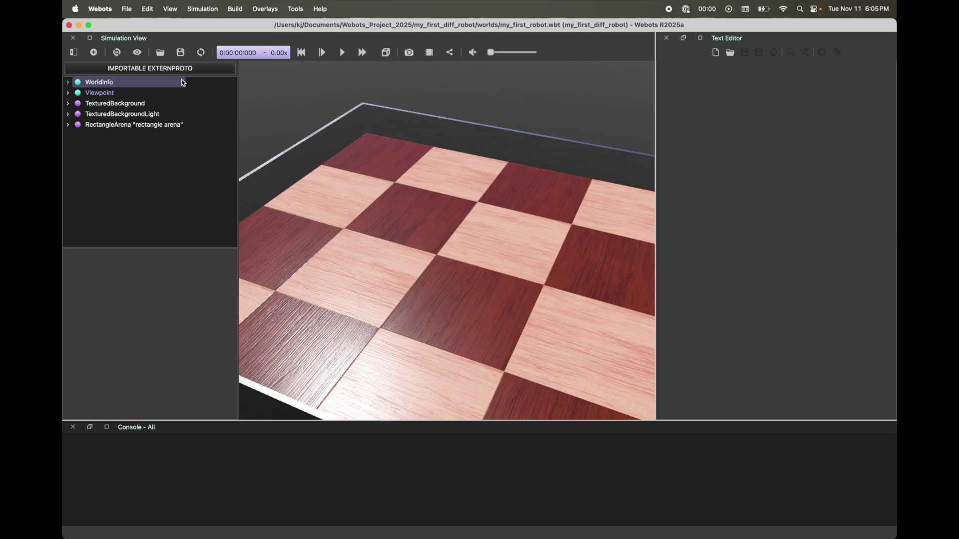
{"action": "left_click", "coordinate": [183, 54]}
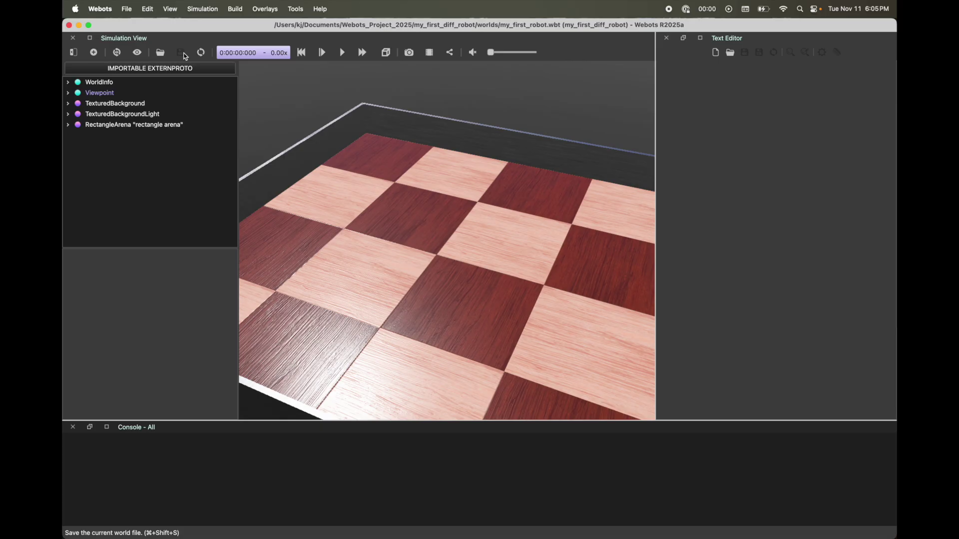
{"action": "left_click", "coordinate": [182, 54]}
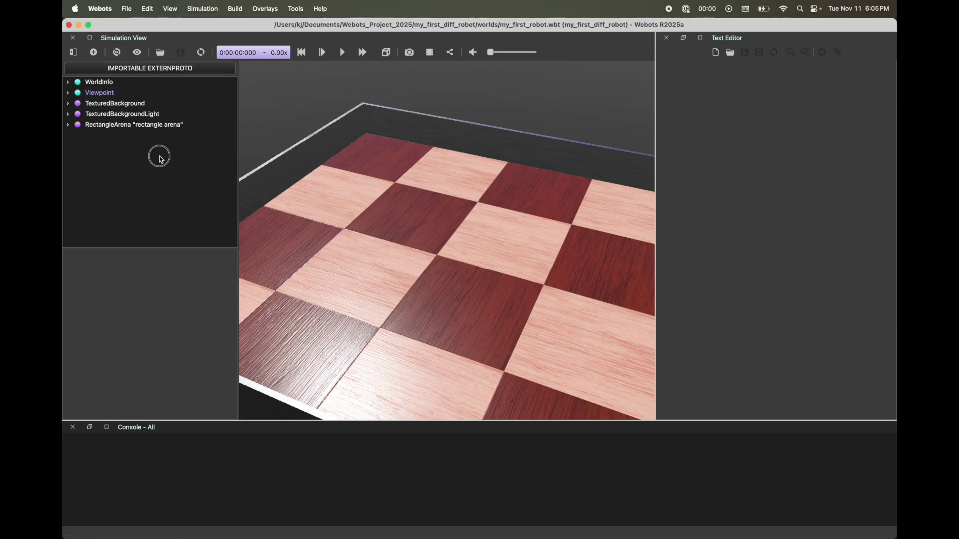
Add a Robot base node to the world
{"action": "left_click", "coordinate": [94, 53]}
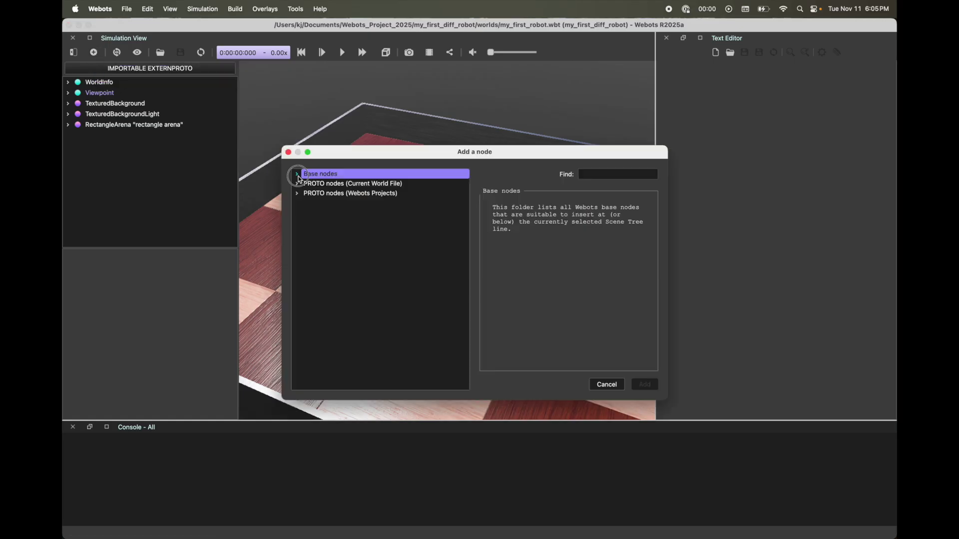
{"action": "left_click", "coordinate": [297, 176]}
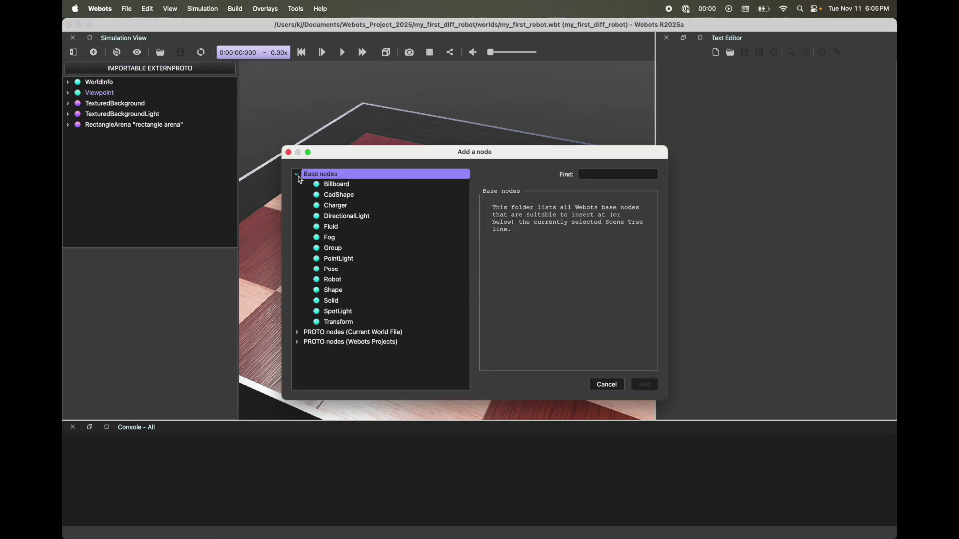
{"action": "left_click", "coordinate": [348, 282]}
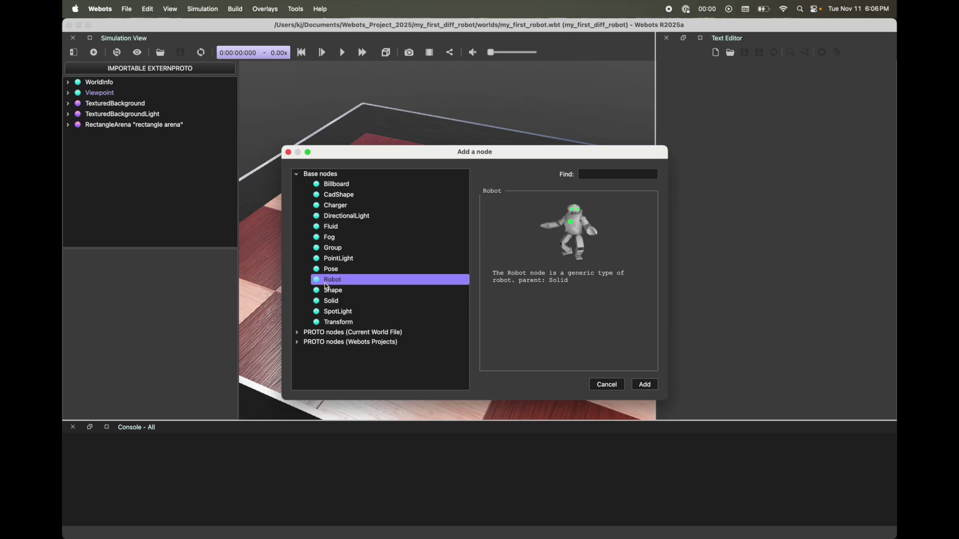
{"action": "left_click", "coordinate": [651, 389]}
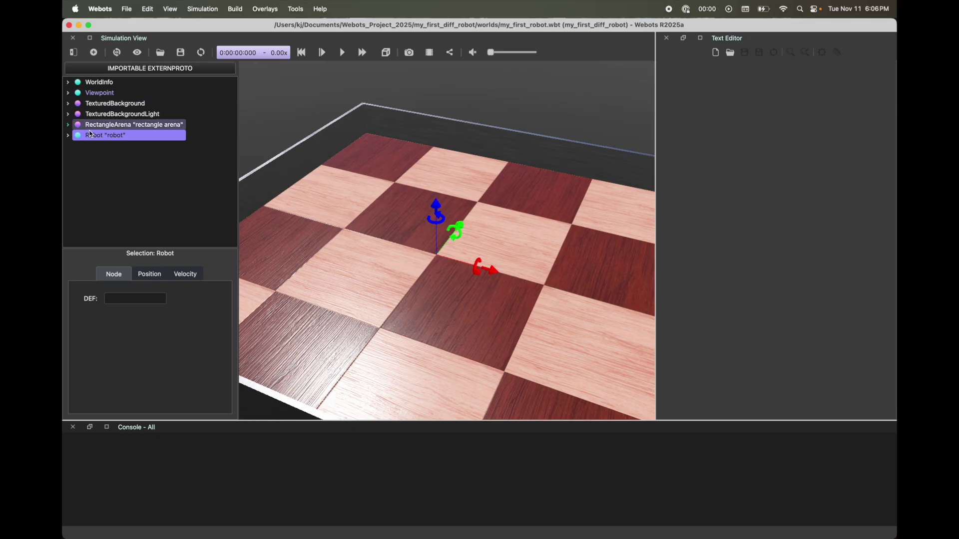
Add a Pose base node to the children of the Robot node
{"action": "left_click", "coordinate": [68, 135]}
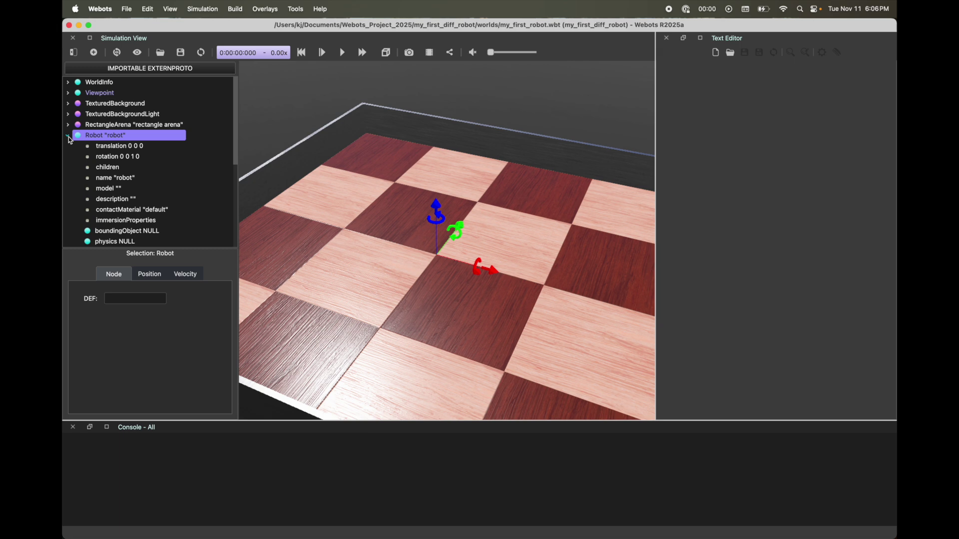
{"action": "left_click", "coordinate": [113, 168]}
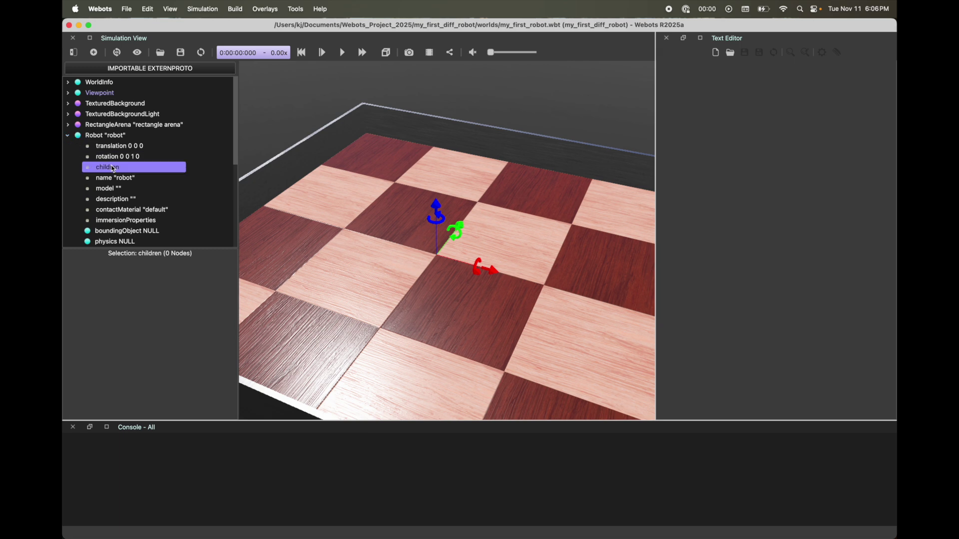
{"action": "left_click", "coordinate": [93, 52]}
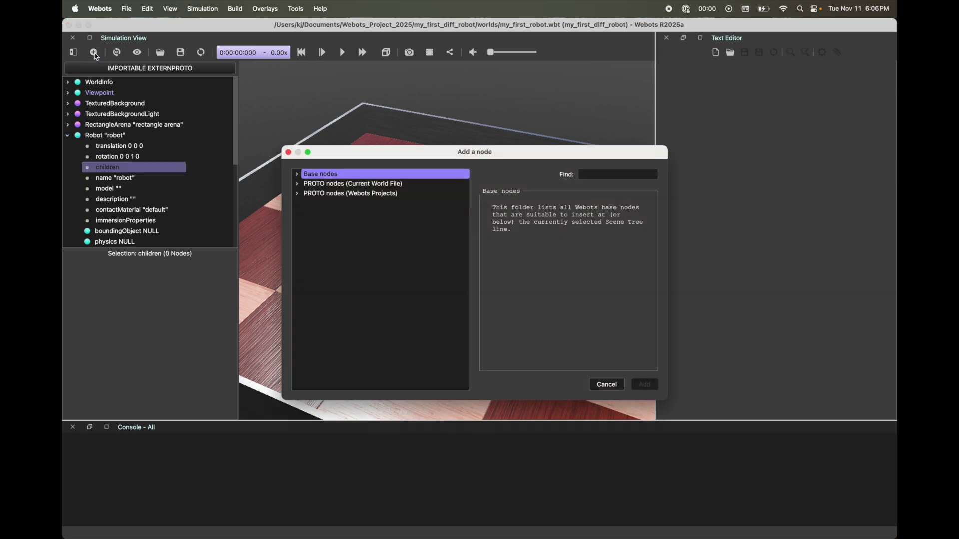
{"action": "left_click", "coordinate": [296, 173]}
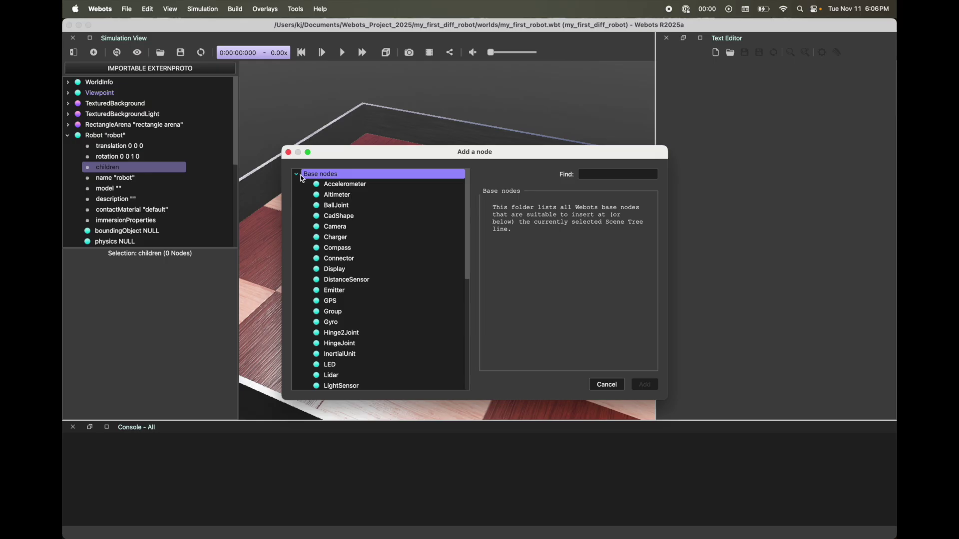
{"action": "scroll", "coordinate": [389, 343], "scroll_direction": "down", "scroll_amount": 1}
{"action": "scroll", "coordinate": [388, 341], "scroll_direction": "down", "scroll_amount": 3}
{"action": "left_click", "coordinate": [388, 338]}
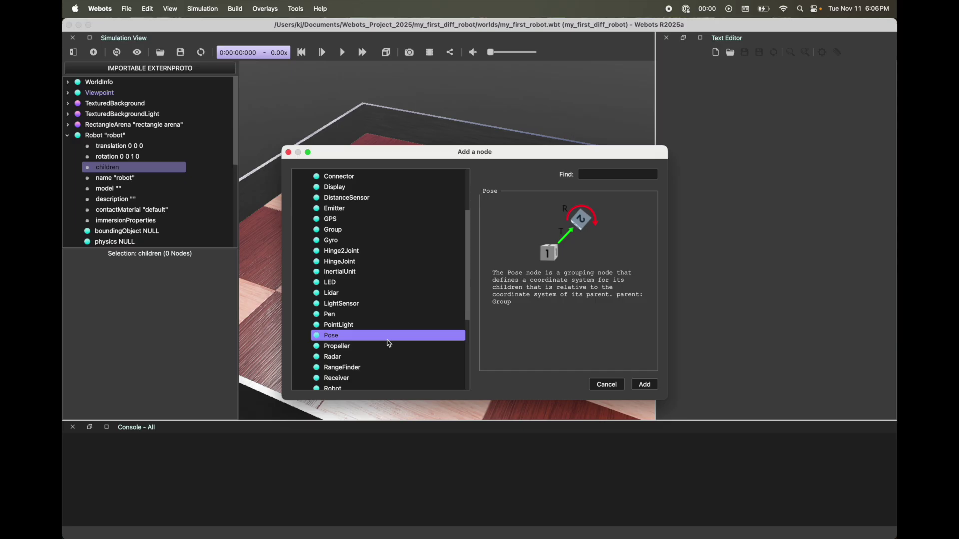
{"action": "scroll", "coordinate": [389, 343], "scroll_direction": "down", "scroll_amount": 6}
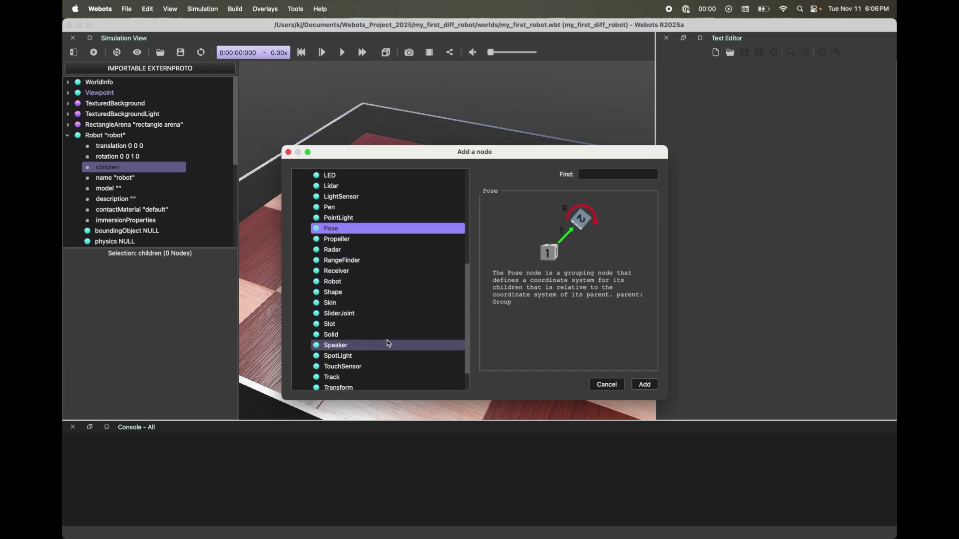
{"action": "left_click", "coordinate": [354, 375]}
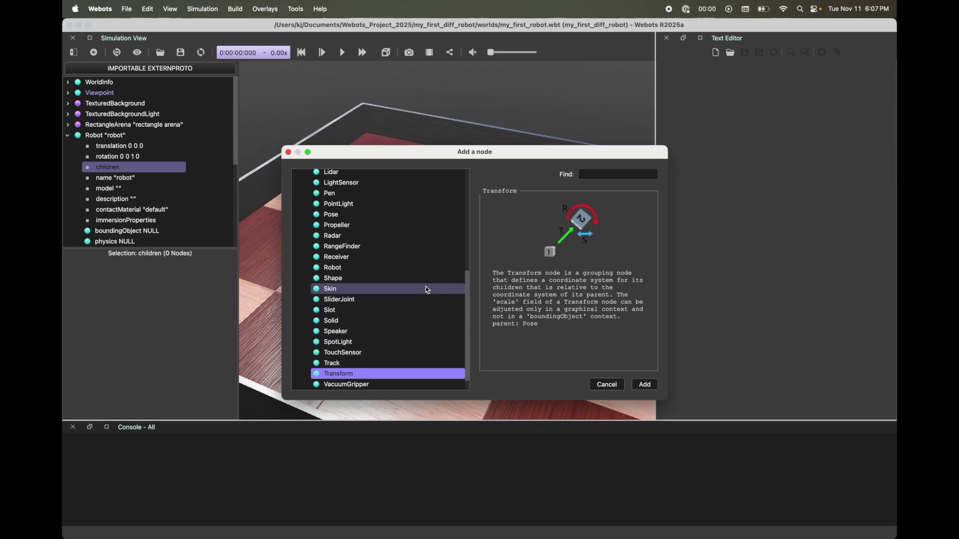
{"action": "left_click", "coordinate": [376, 215]}
{"action": "left_click", "coordinate": [644, 384]}
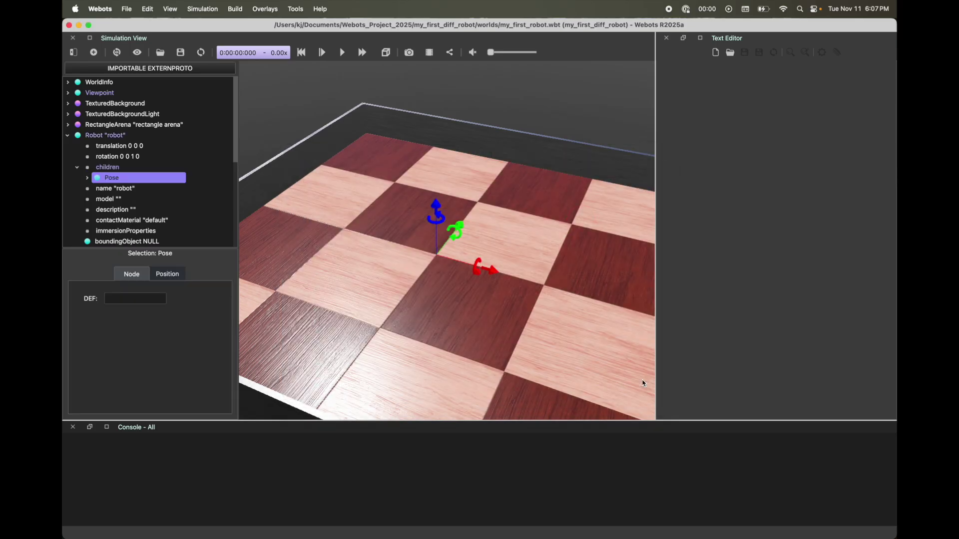
Add a Shape base node to the children of the robot's Pose node
{"action": "left_click", "coordinate": [88, 178]}
{"action": "left_click", "coordinate": [128, 212]}
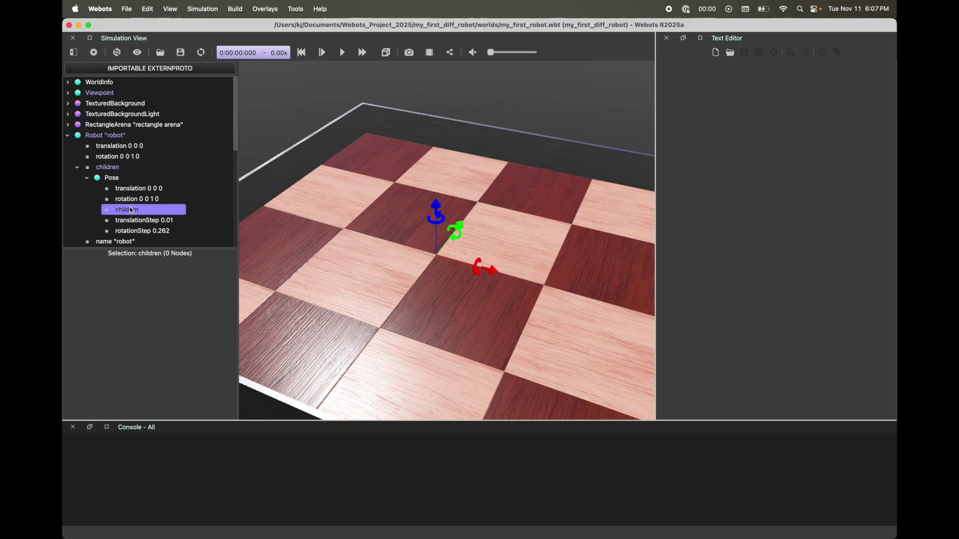
{"action": "left_click", "coordinate": [94, 53]}
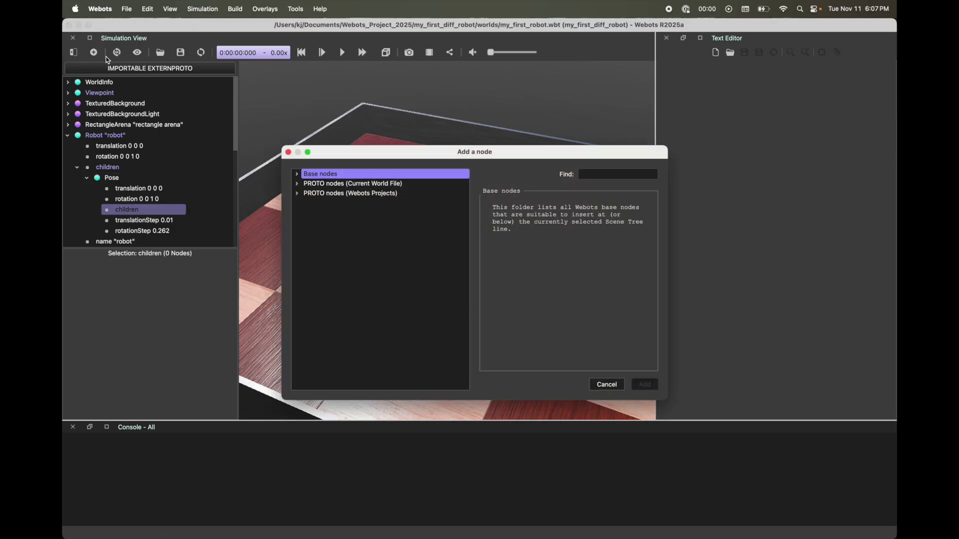
{"action": "left_click", "coordinate": [296, 174]}
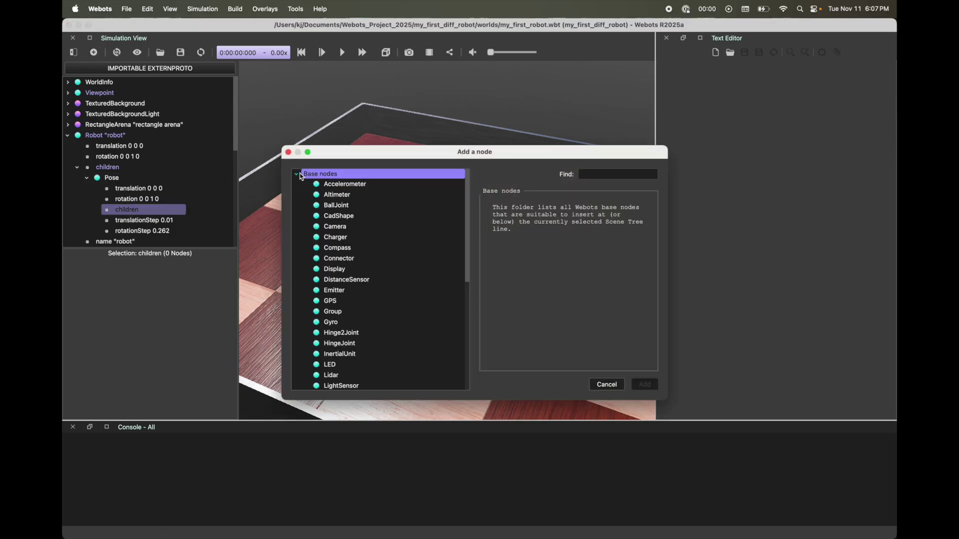
{"action": "scroll", "coordinate": [369, 306], "scroll_direction": "down", "scroll_amount": 3}
{"action": "scroll", "coordinate": [368, 305], "scroll_direction": "down", "scroll_amount": 3}
{"action": "left_click", "coordinate": [364, 310]}
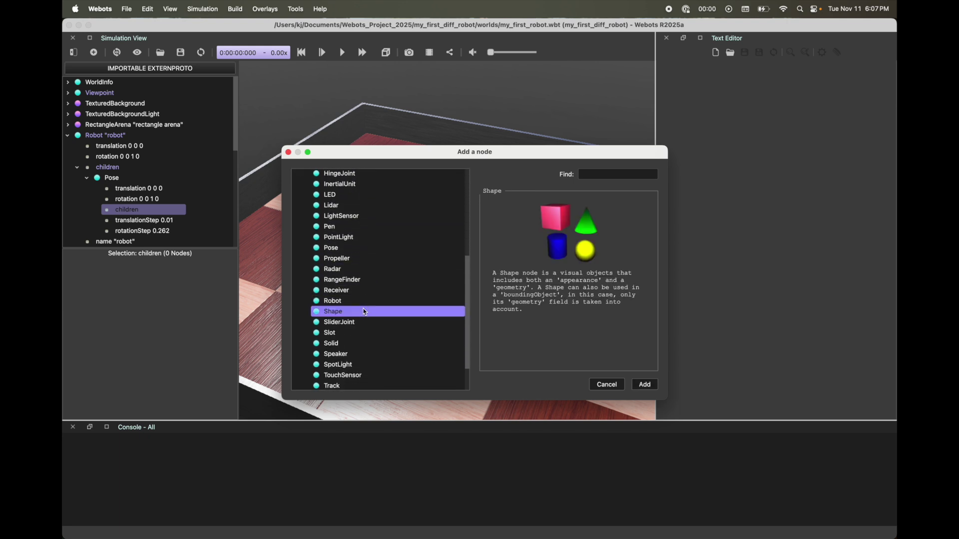
{"action": "left_click", "coordinate": [644, 385]}
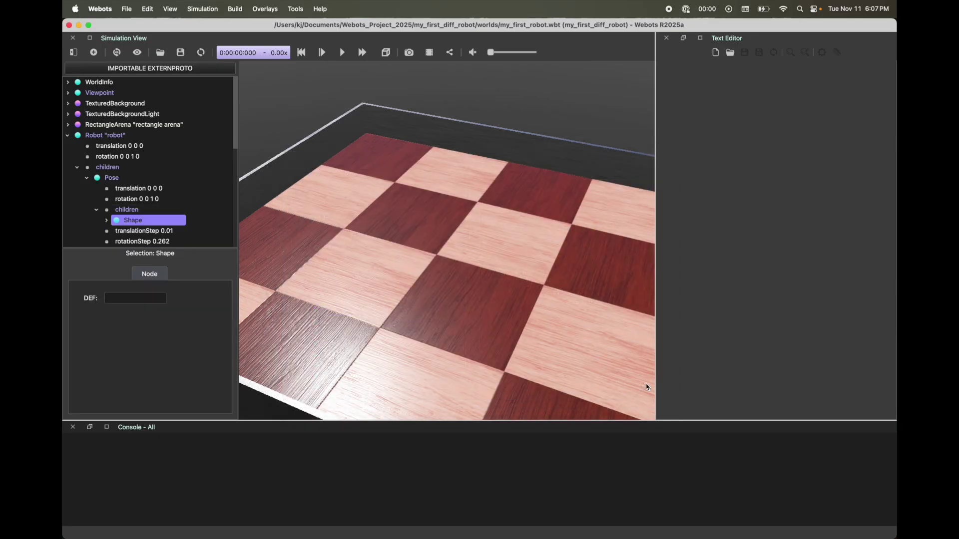
Add a Cylinder base node as the geometry of the Shape under the robot's Pose
{"action": "left_click", "coordinate": [107, 221]}
{"action": "scroll", "coordinate": [150, 200], "scroll_direction": "down", "scroll_amount": 2}
{"action": "left_click", "coordinate": [154, 204]}
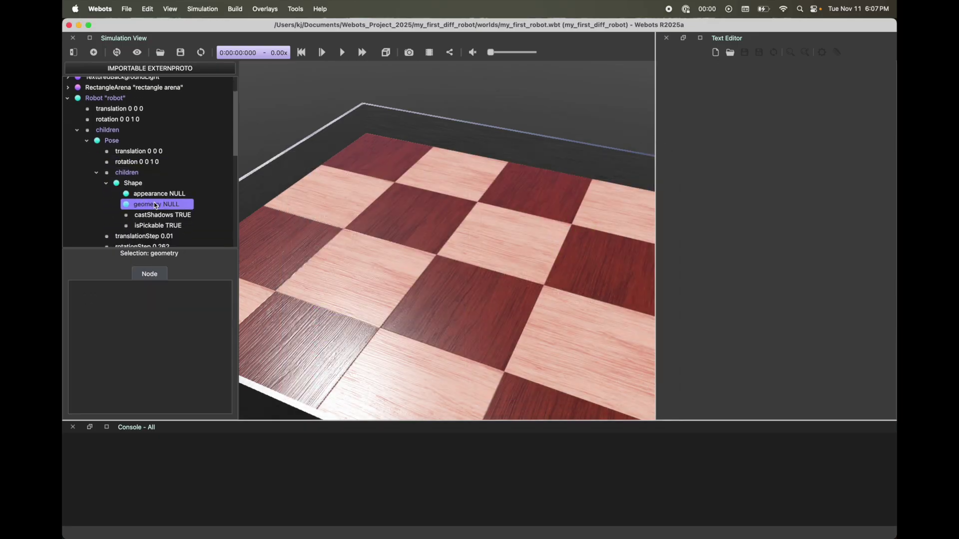
{"action": "left_click", "coordinate": [94, 53]}
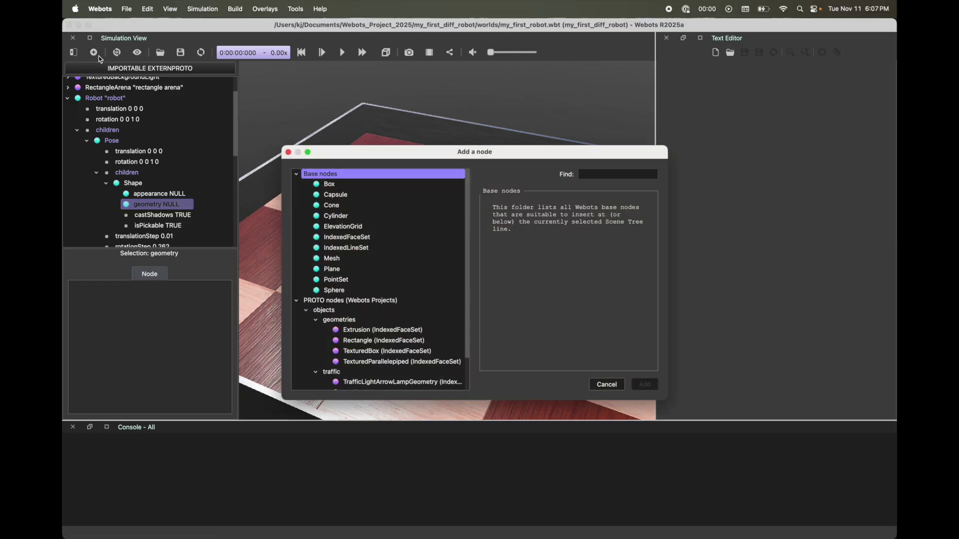
{"action": "left_click", "coordinate": [337, 217]}
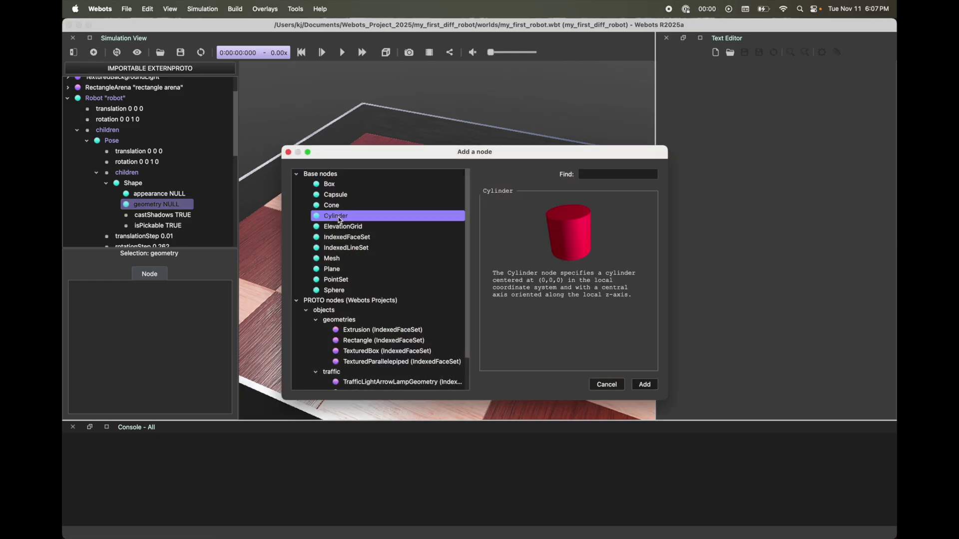
{"action": "left_click", "coordinate": [649, 384]}
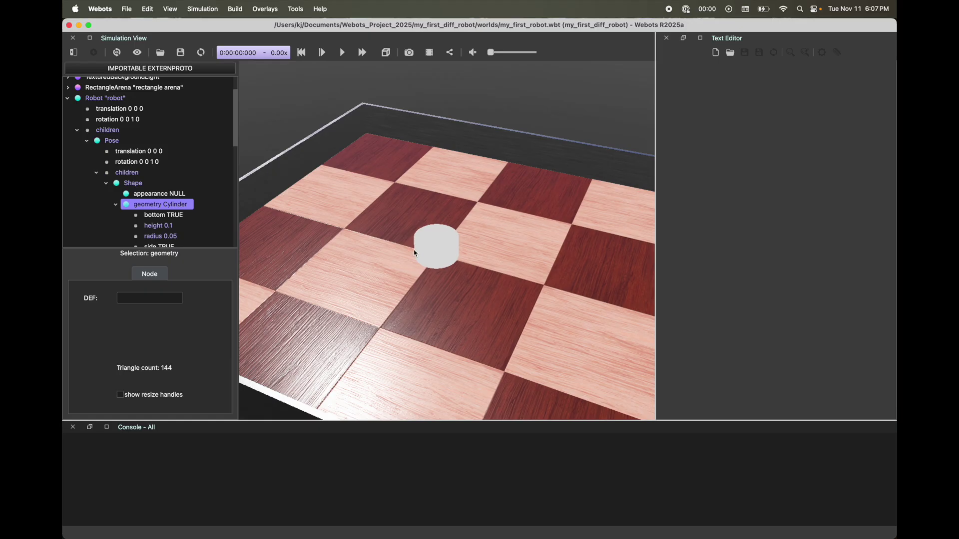
{"action": "left_click", "coordinate": [588, 252]}
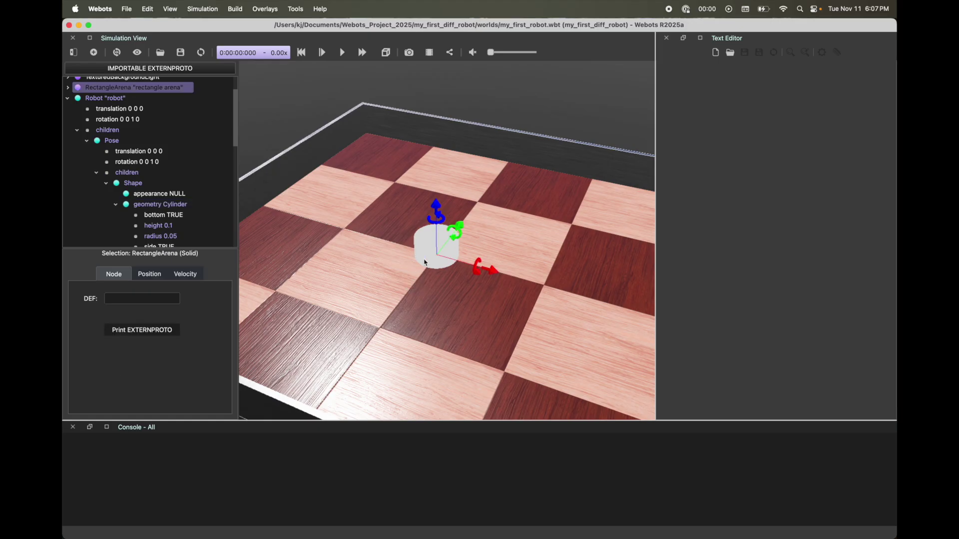
Set the height of the robot body's Cylinder geometry to 0.08
{"action": "left_click", "coordinate": [178, 230]}
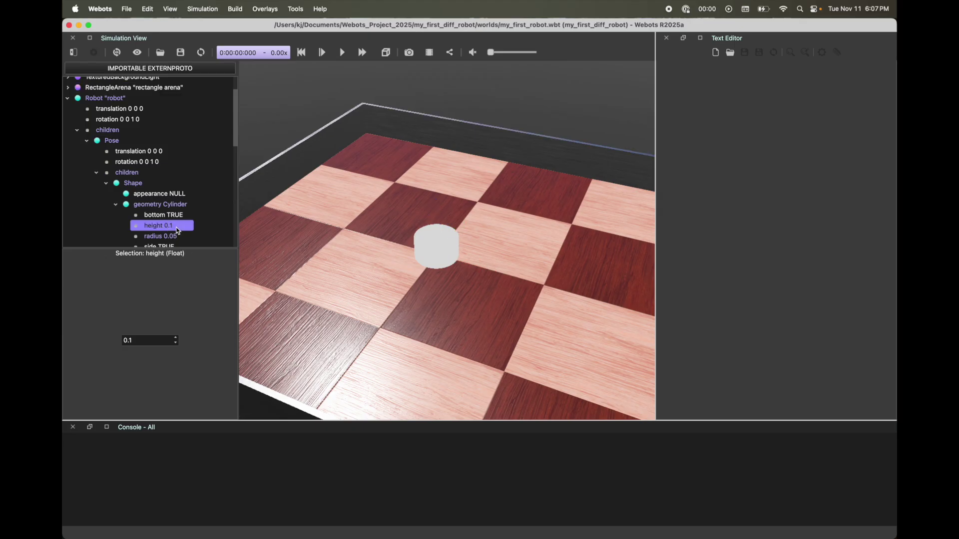
{"action": "left_click", "coordinate": [145, 341]}
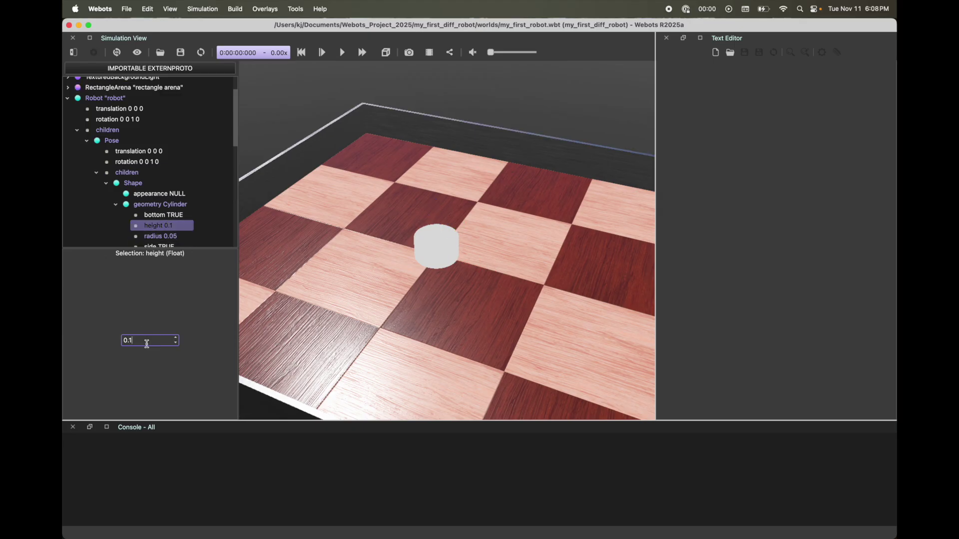
{"action": "key", "text": "BackSpace"}
{"action": "type", "text": "08"}
{"action": "key", "text": "Return"}
Set the radius of the robot body's Cylinder geometry to 0.045
{"action": "left_click", "coordinate": [176, 236]}
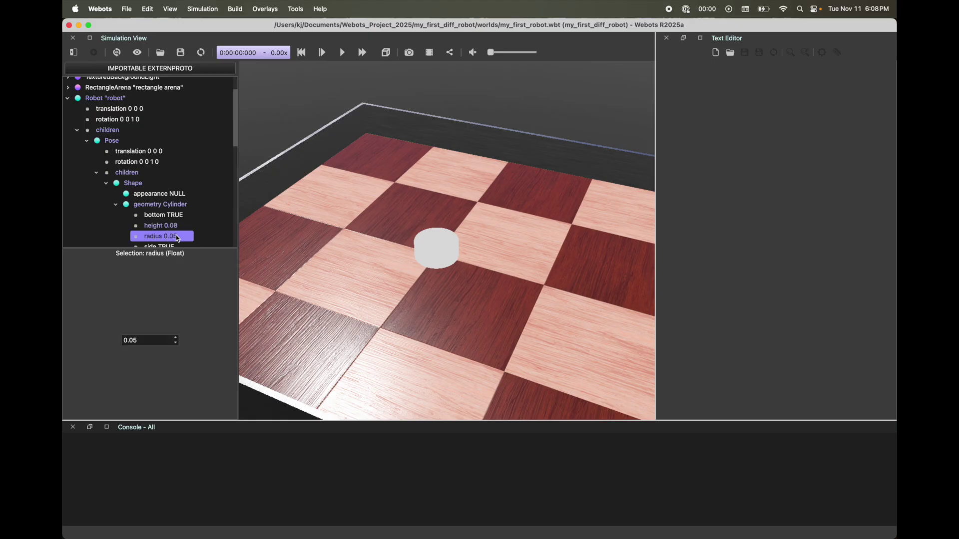
{"action": "scroll", "coordinate": [176, 234], "scroll_direction": "down", "scroll_amount": 2}
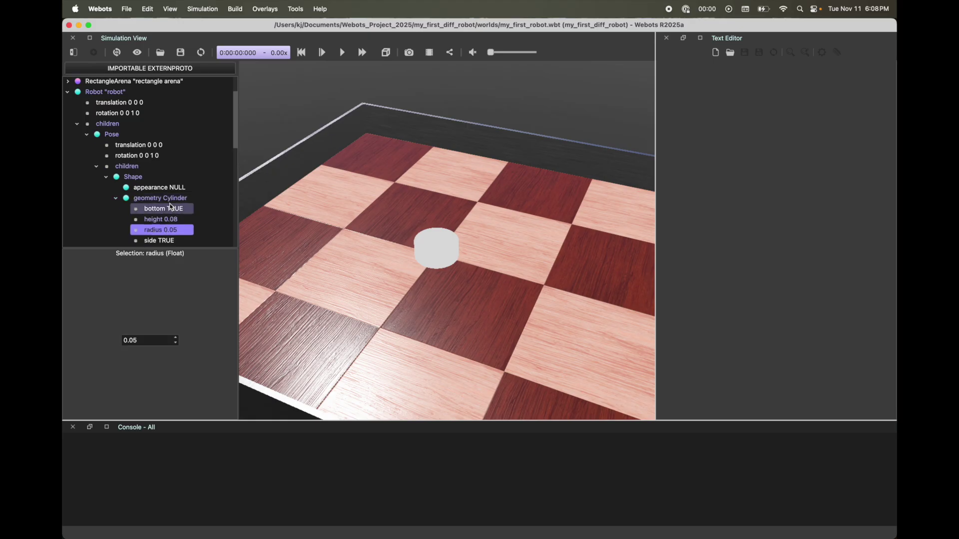
{"action": "left_click", "coordinate": [143, 337]}
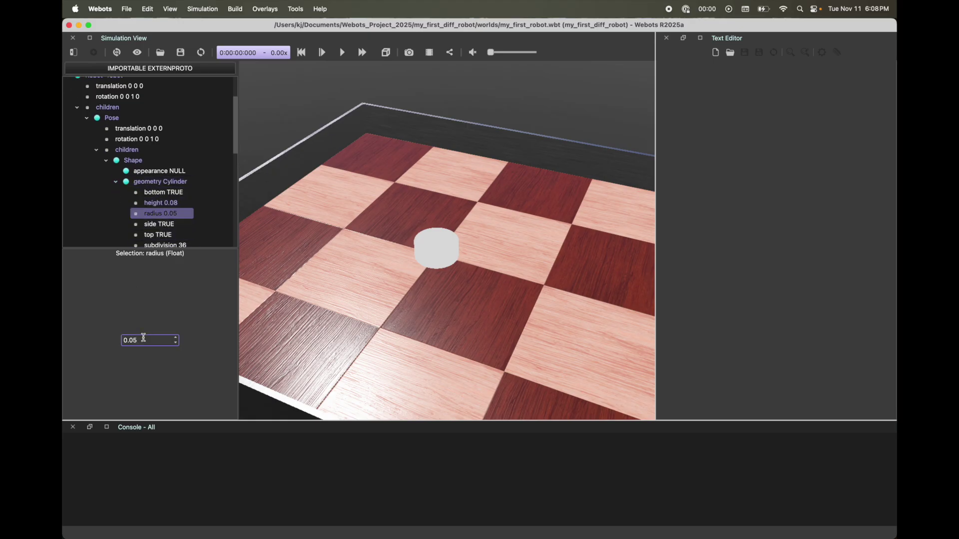
{"action": "key", "text": "BackSpace"}
{"action": "type", "text": "45"}
{"action": "key", "text": "Return"}
Add a PBRAppearance base node as the appearance of the cylinder's Shape
{"action": "left_click", "coordinate": [153, 172]}
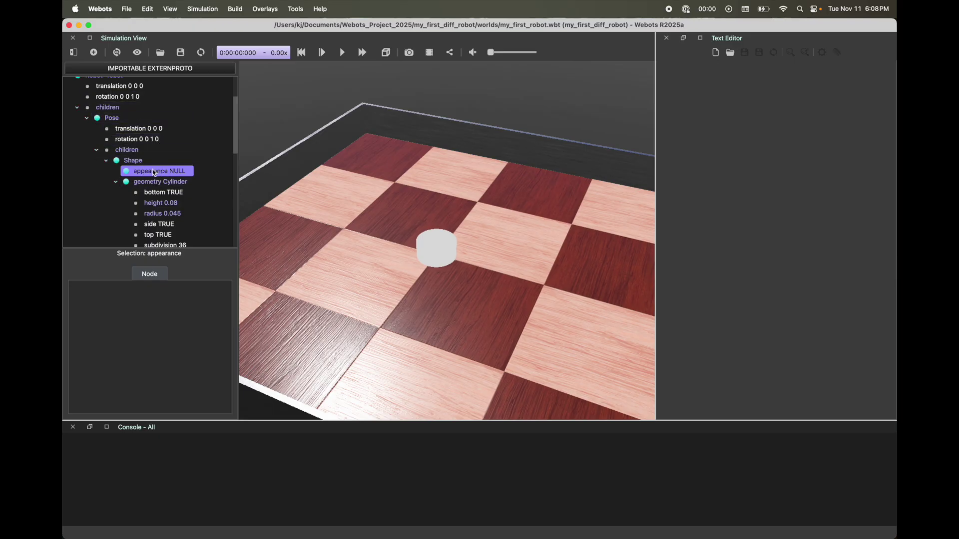
{"action": "left_click", "coordinate": [93, 51]}
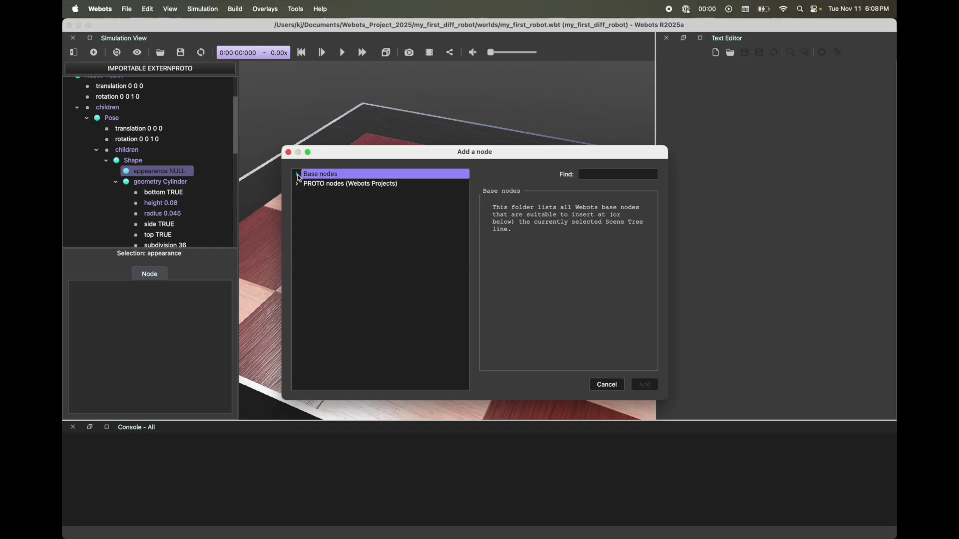
{"action": "left_click", "coordinate": [297, 174]}
{"action": "left_click", "coordinate": [348, 195]}
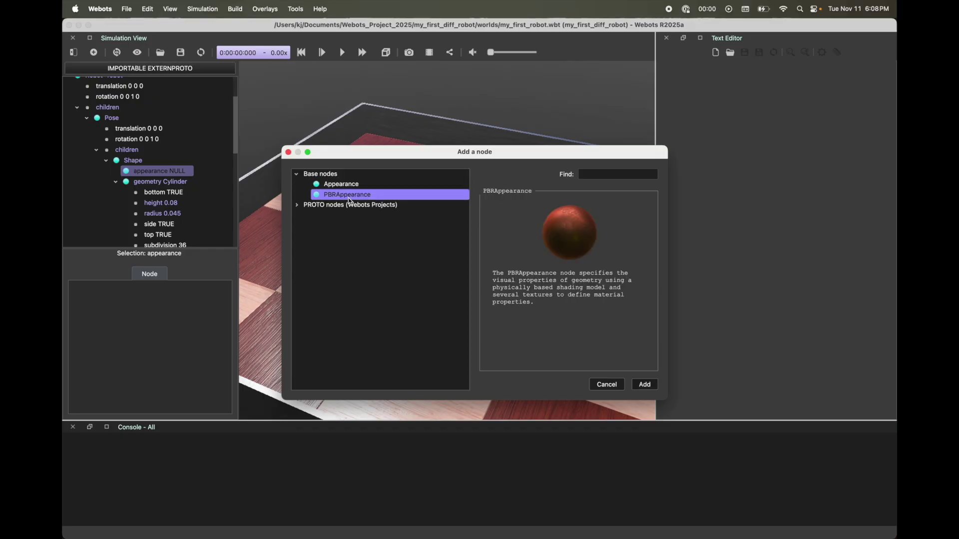
{"action": "left_click", "coordinate": [644, 384]}
Make the PBRAppearance base color blue by setting its red and green components to 0
{"action": "left_click", "coordinate": [148, 324]}
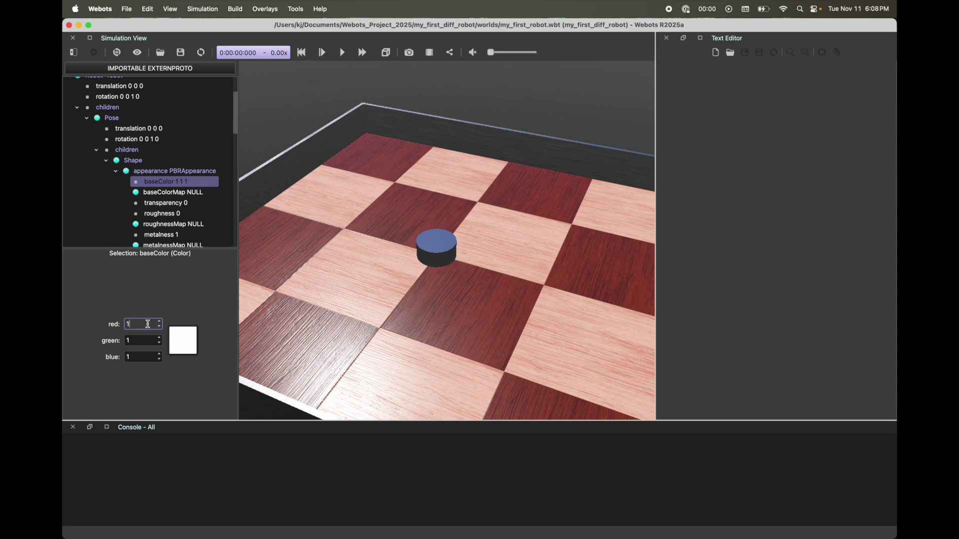
{"action": "double_click", "coordinate": [148, 324]}
{"action": "type", "text": "0"}
{"action": "double_click", "coordinate": [141, 340]}
{"action": "type", "text": "0"}
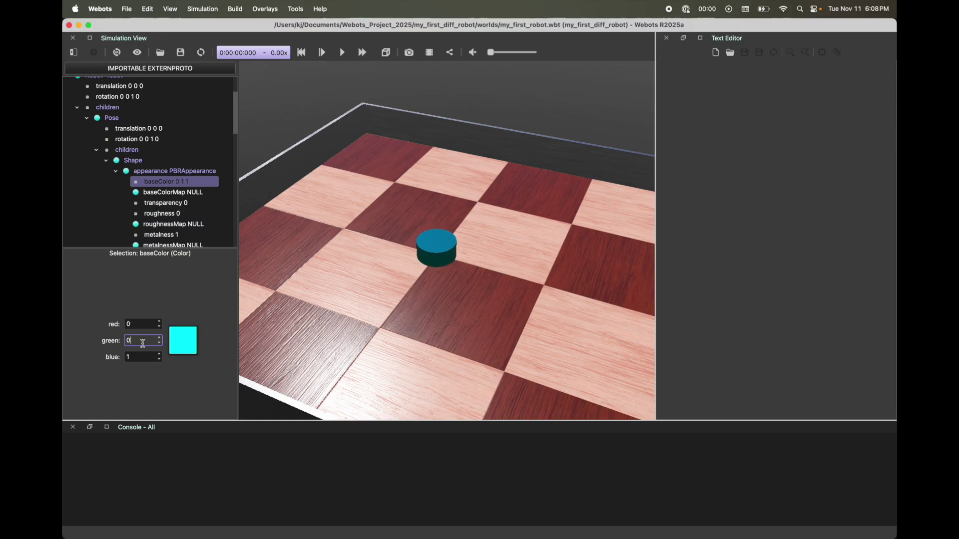
{"action": "left_click", "coordinate": [149, 385]}
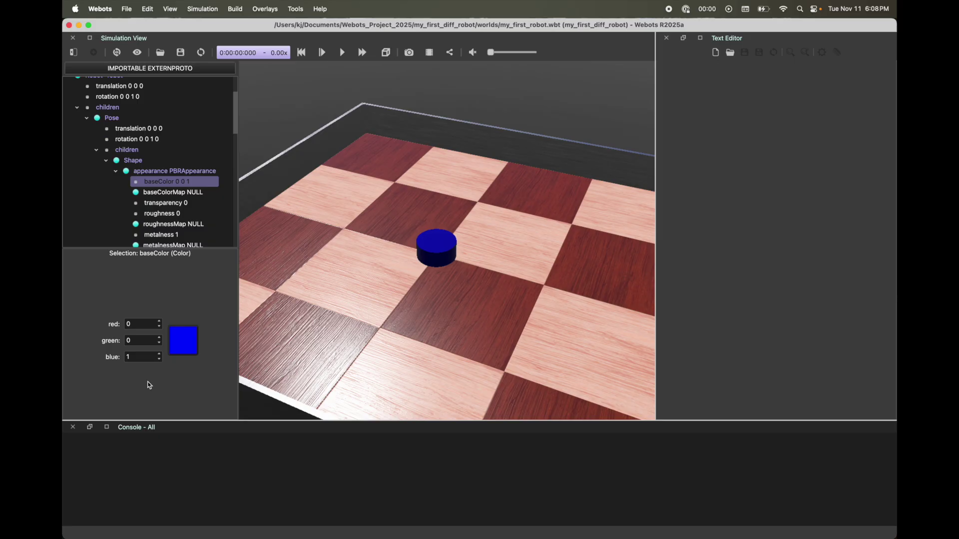
Set the PBRAppearance roughness to 1 and metalness to 0, and save the world
{"action": "left_click", "coordinate": [181, 213]}
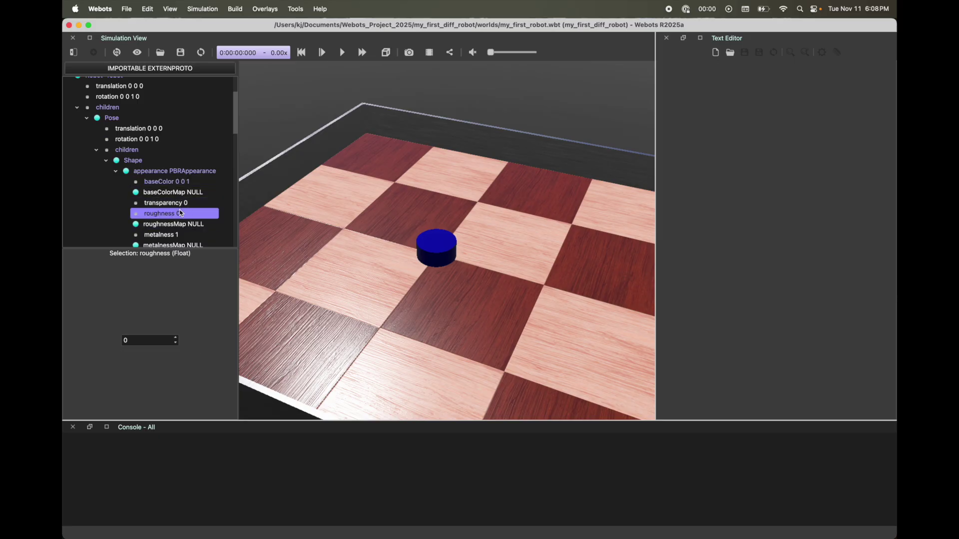
{"action": "double_click", "coordinate": [151, 339]}
{"action": "type", "text": "1"}
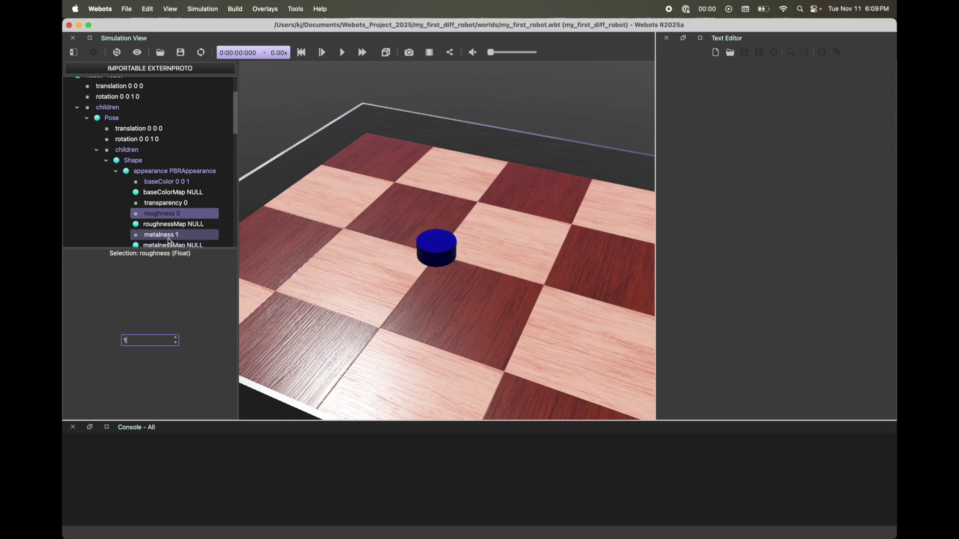
{"action": "left_click", "coordinate": [169, 238]}
{"action": "double_click", "coordinate": [136, 344]}
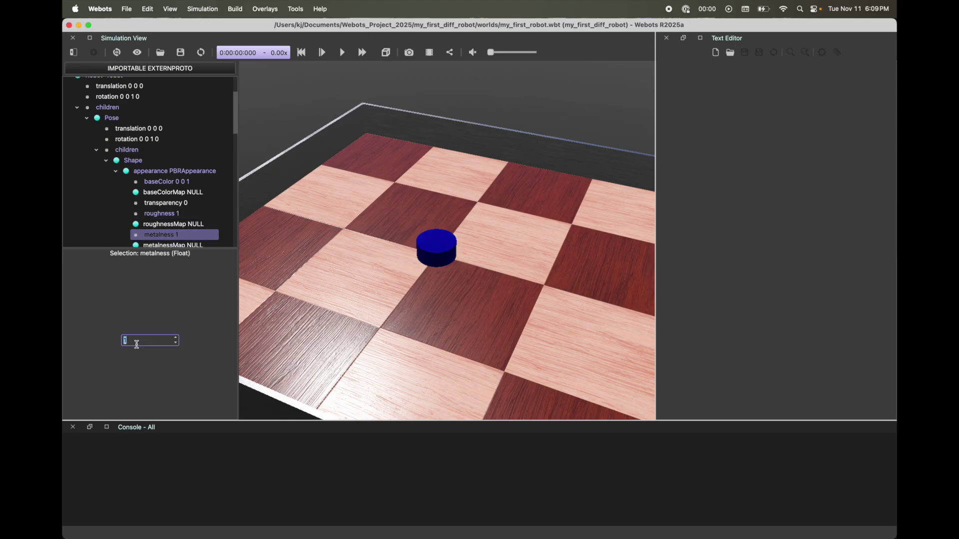
{"action": "type", "text": "0"}
{"action": "key", "text": "Return"}
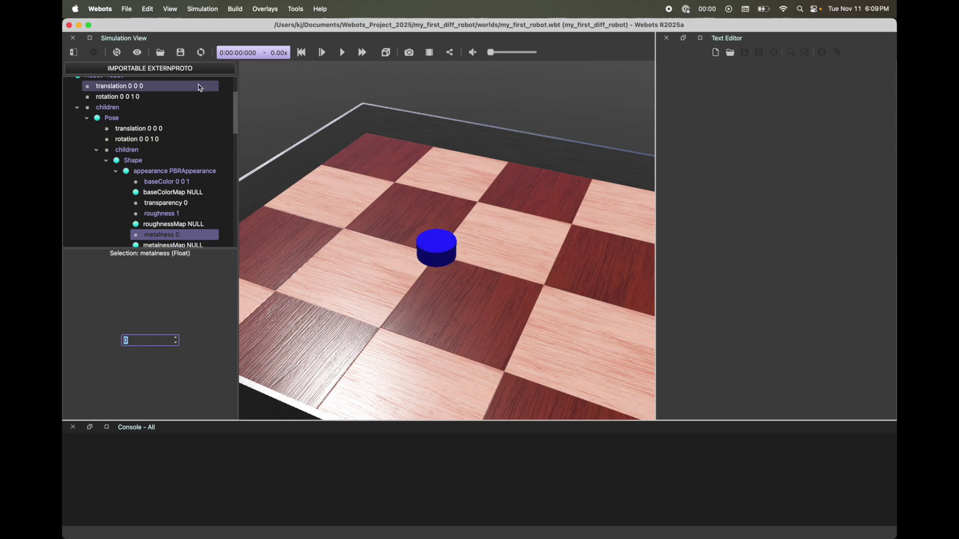
{"action": "left_click", "coordinate": [182, 55]}
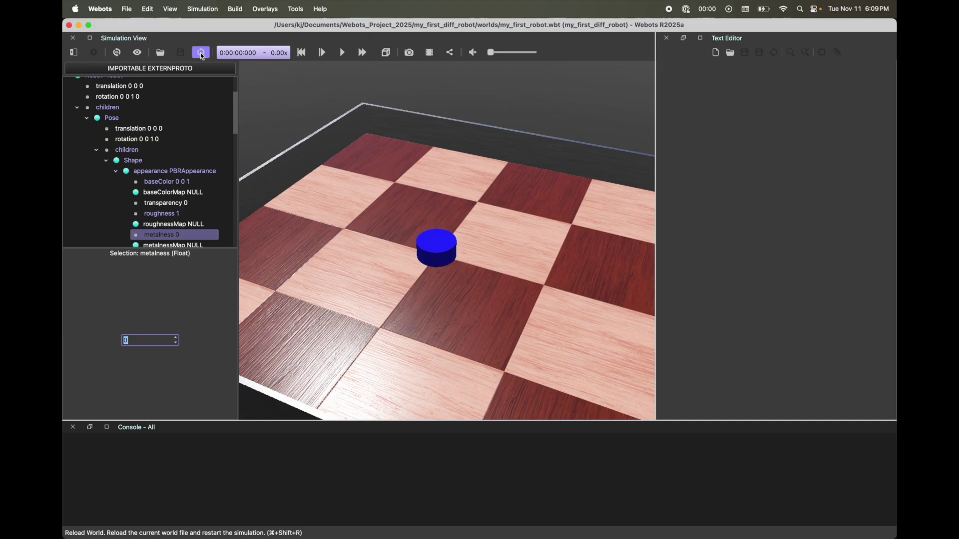
Examine how the cylinder sits relative to the arena floor from below and from the sides, and reload the world to restore the saved view
{"action": "left_click", "coordinate": [202, 56]}
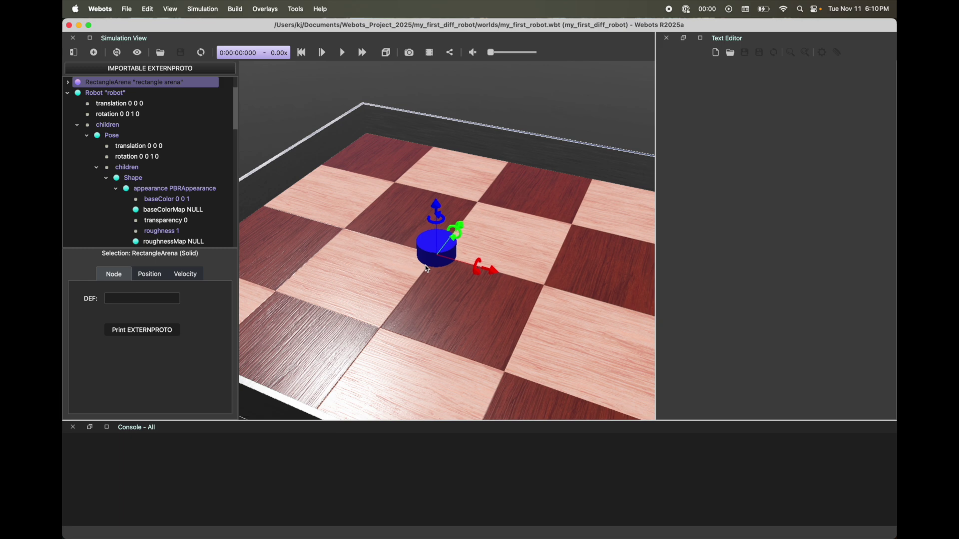
{"action": "left_click_drag", "start_coordinate": [433, 307], "coordinate": [446, 292]}
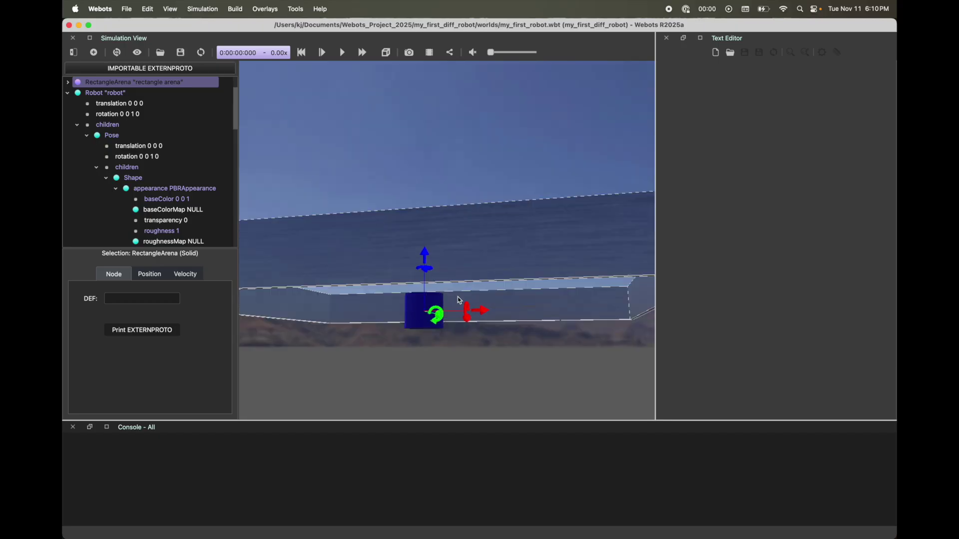
{"action": "left_click_drag", "start_coordinate": [428, 300], "coordinate": [444, 298]}
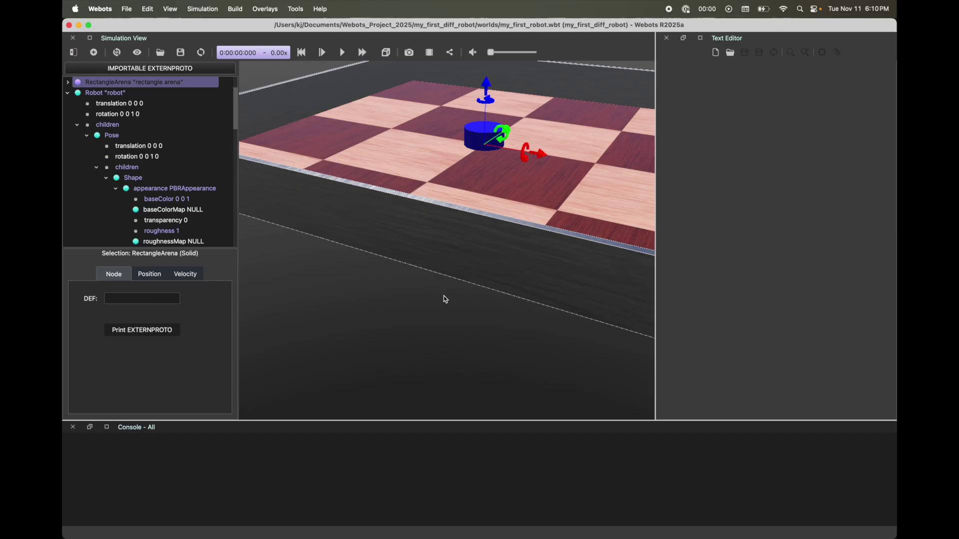
{"action": "mouse_move", "coordinate": [445, 300]}
{"action": "left_mouse_down"}
{"action": "mouse_move", "coordinate": [529, 193]}
{"action": "mouse_move", "coordinate": [529, 207]}
{"action": "left_mouse_up"}
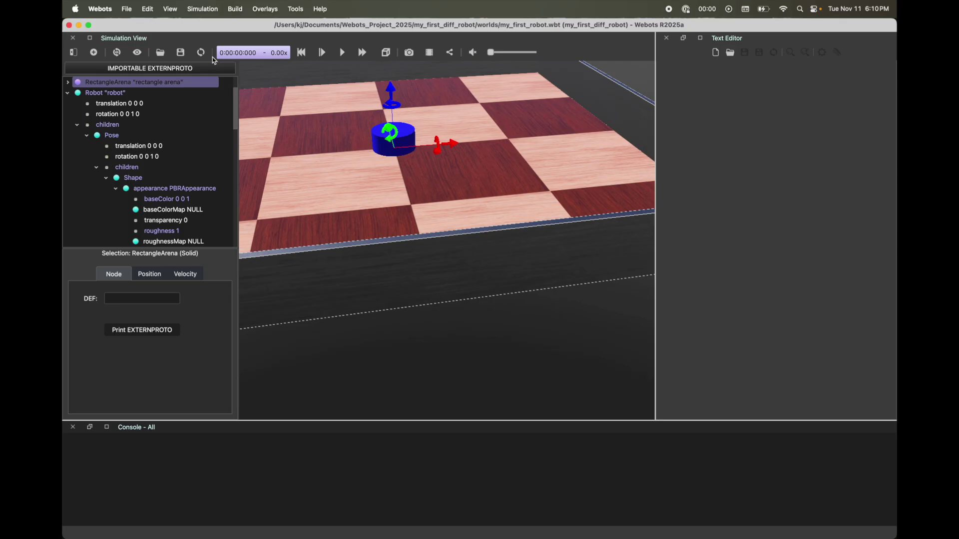
{"action": "left_click", "coordinate": [305, 55]}
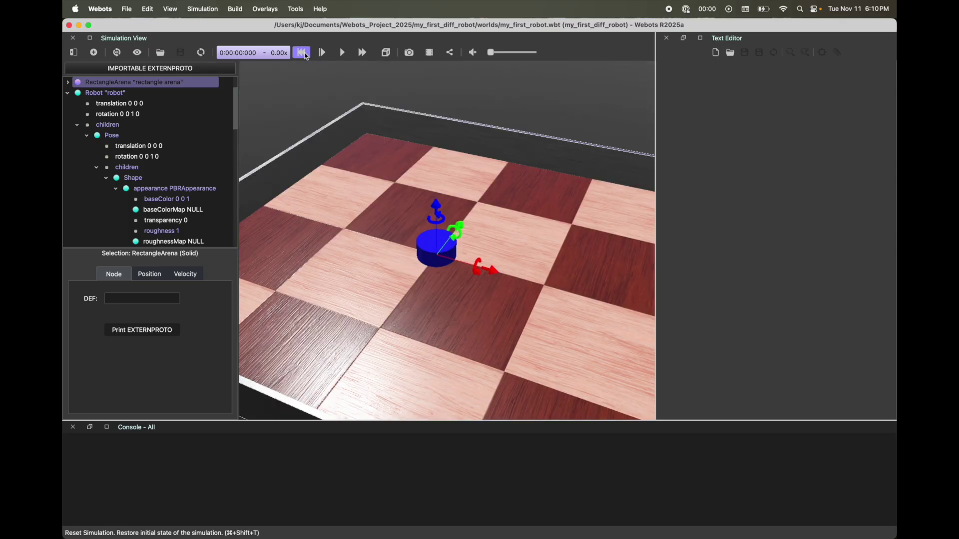
{"action": "left_click", "coordinate": [202, 58]}
Select the translation field of the robot's Pose and turn on the coordinate system display in the 3D view
{"action": "left_click", "coordinate": [440, 252]}
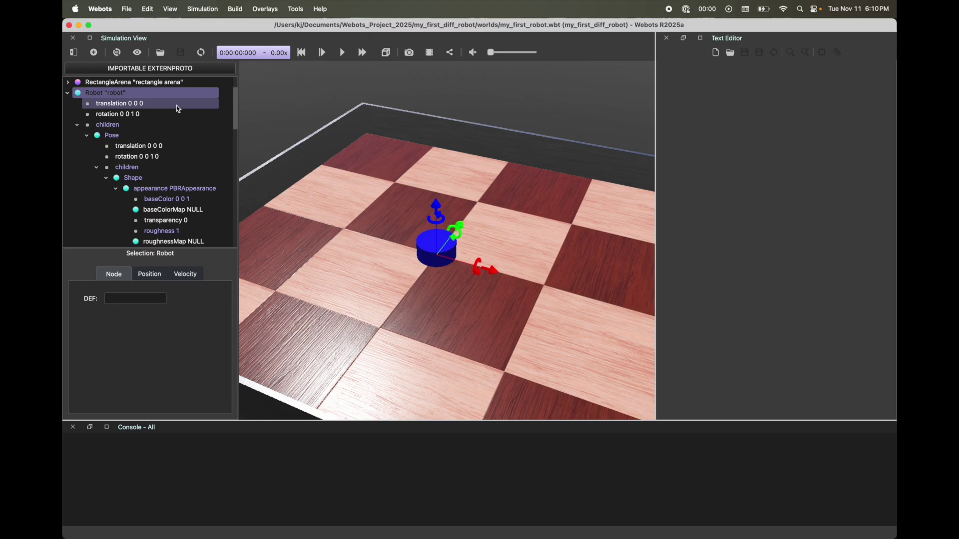
{"action": "left_click", "coordinate": [175, 146]}
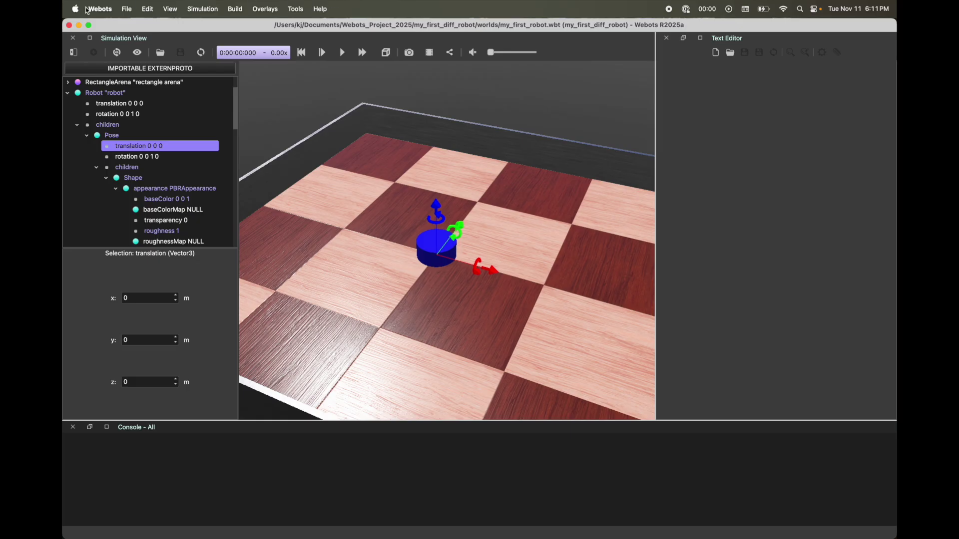
{"action": "left_click", "coordinate": [173, 14]}
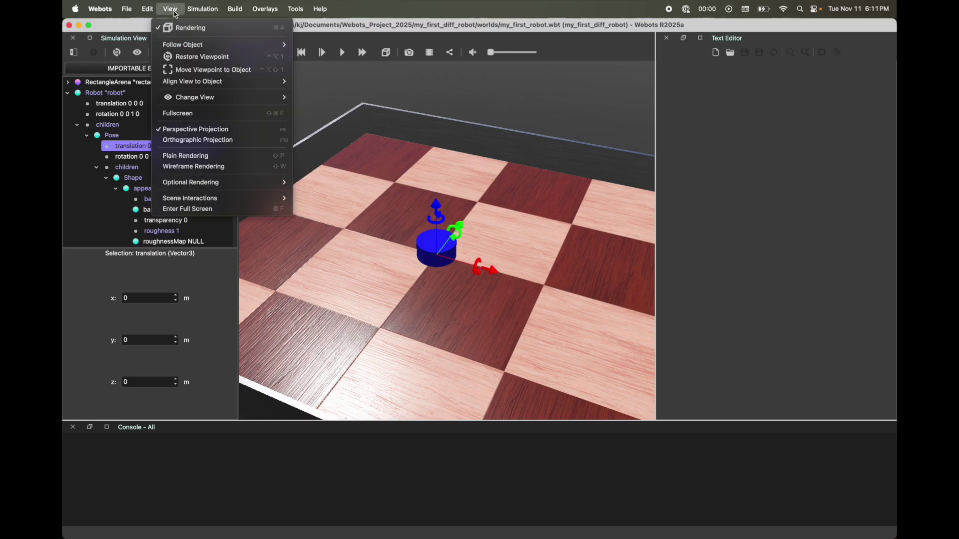
{"action": "mouse_move", "coordinate": [200, 183]}
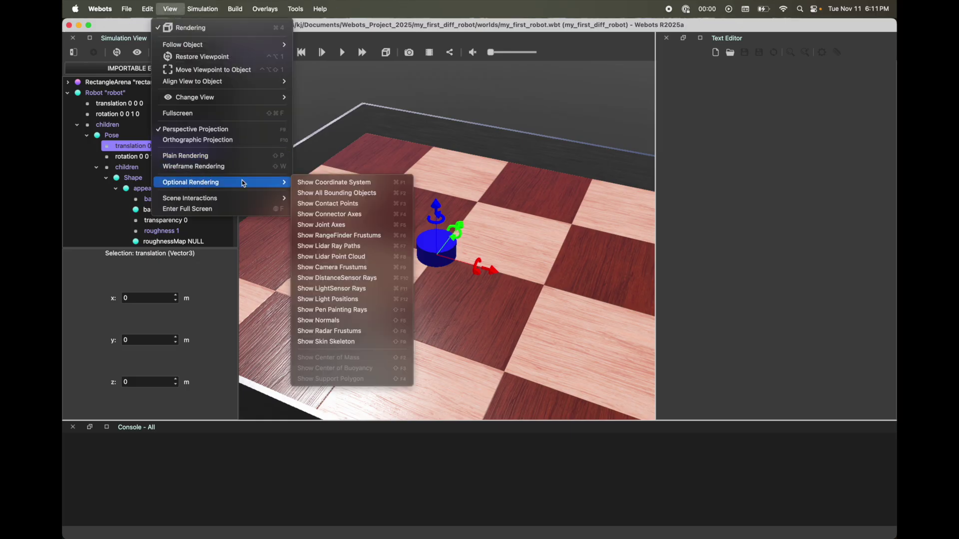
{"action": "left_click", "coordinate": [330, 183]}
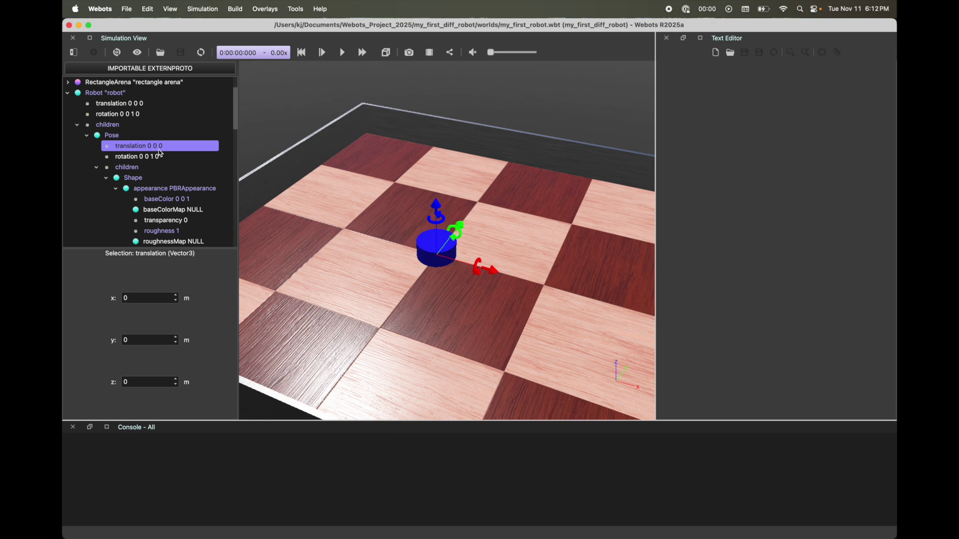
Set the z translation of the robot's Pose to 0.04 m
{"action": "double_click", "coordinate": [148, 382]}
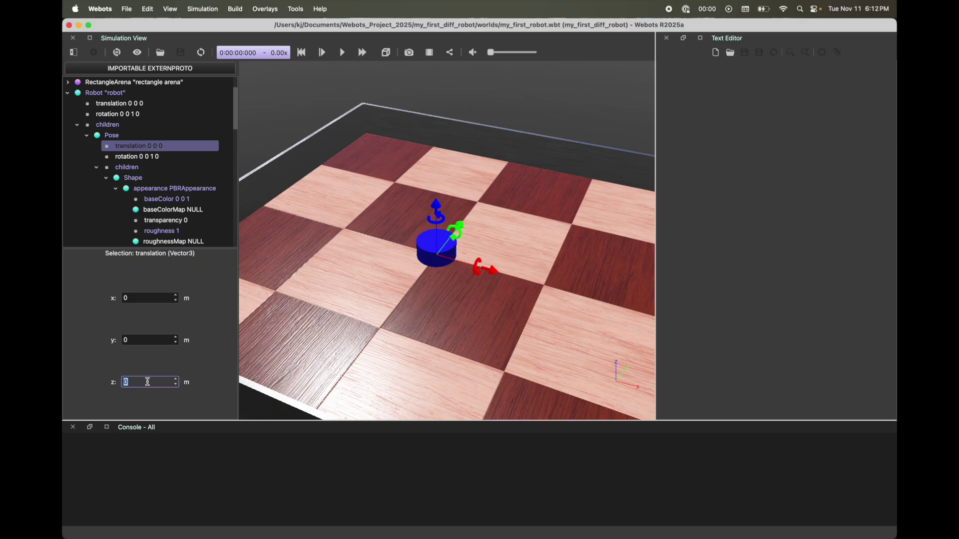
{"action": "type", "text": "0.04"}
{"action": "key", "text": "Return"}
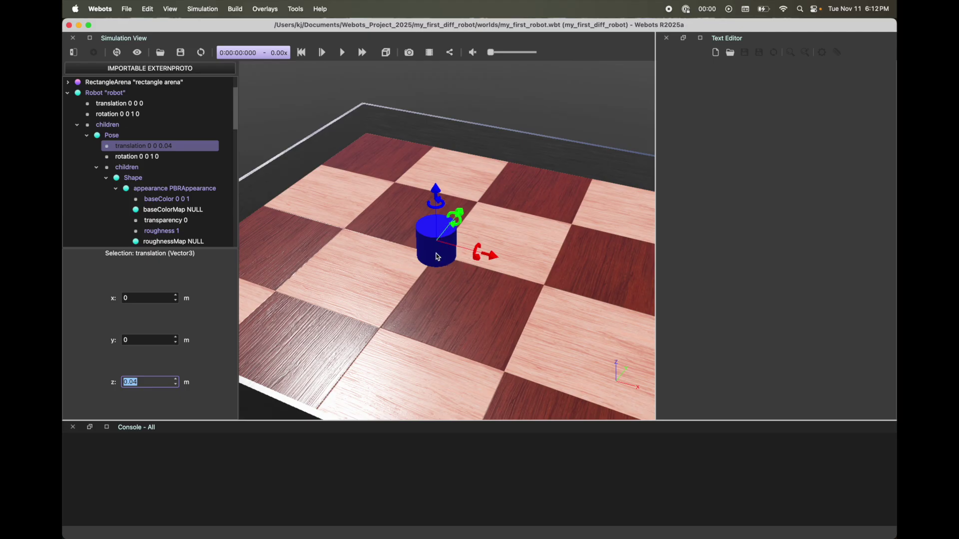
Raise the robot's Pose to a z translation of 0.045 m and save the world
{"action": "left_click", "coordinate": [157, 384]}
{"action": "type", "text": "5"}
{"action": "key", "text": "Return"}
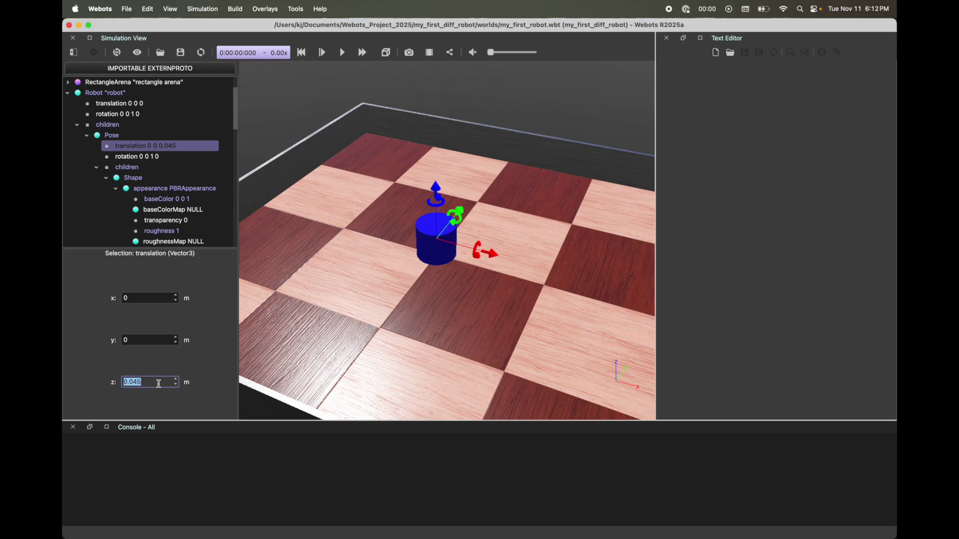
{"action": "left_click", "coordinate": [182, 55]}
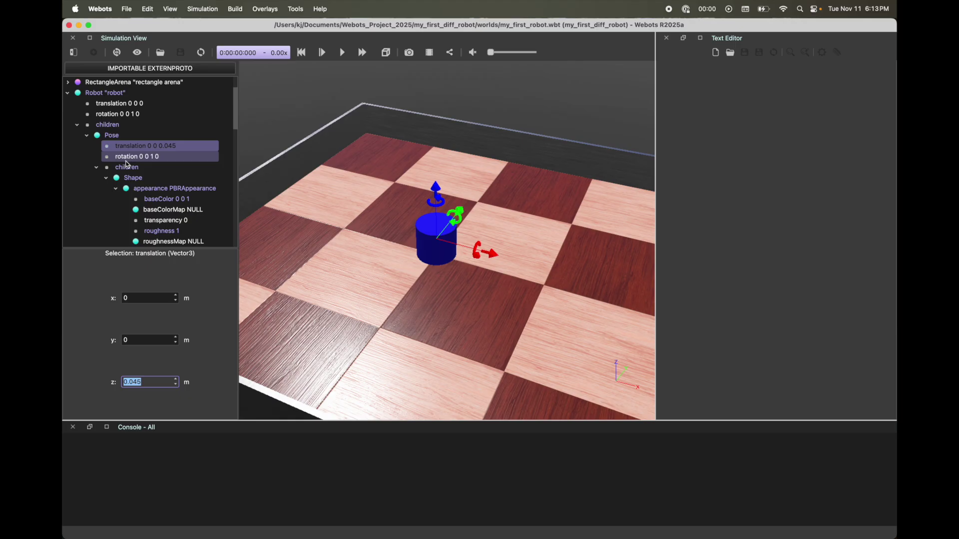
Assign the DEF name Robot_Body to the Pose node in the robot's children
{"action": "left_click", "coordinate": [97, 167]}
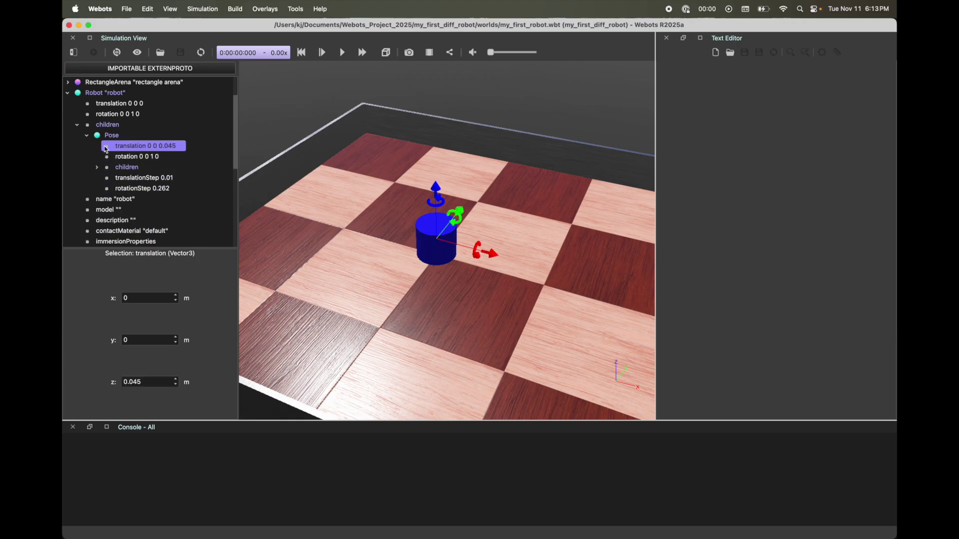
{"action": "scroll", "coordinate": [103, 177], "scroll_direction": "down", "scroll_amount": 3}
{"action": "left_click", "coordinate": [114, 191]}
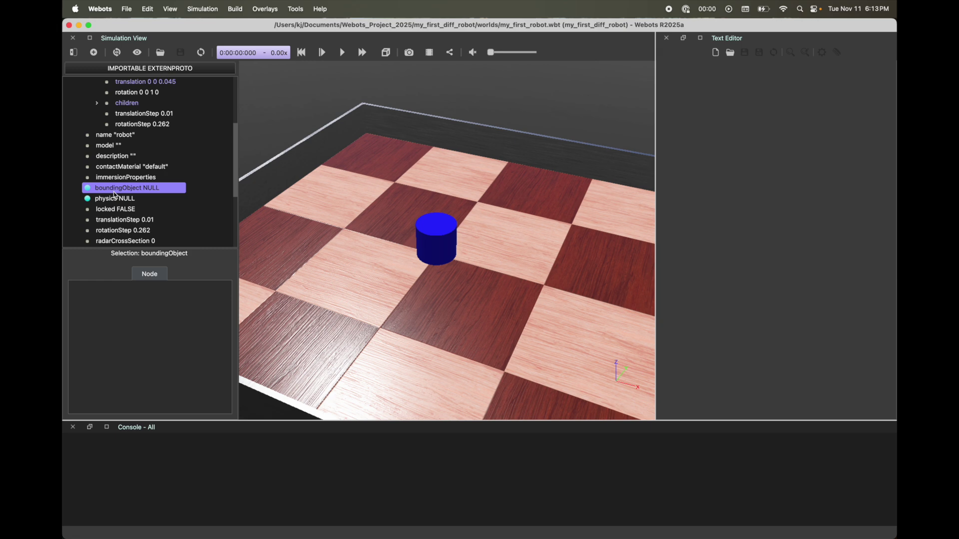
{"action": "scroll", "coordinate": [114, 196], "scroll_direction": "up", "scroll_amount": 3}
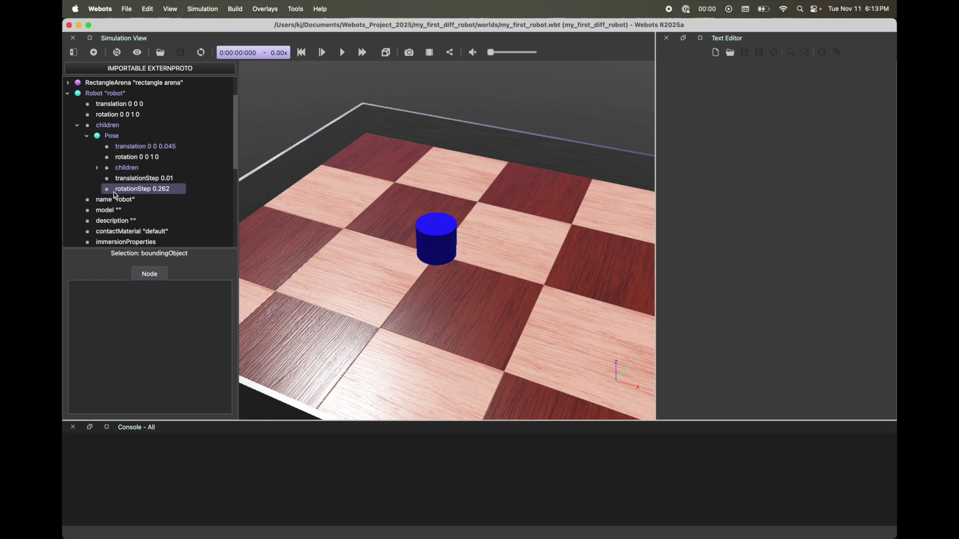
{"action": "scroll", "coordinate": [114, 196], "scroll_direction": "up", "scroll_amount": 1}
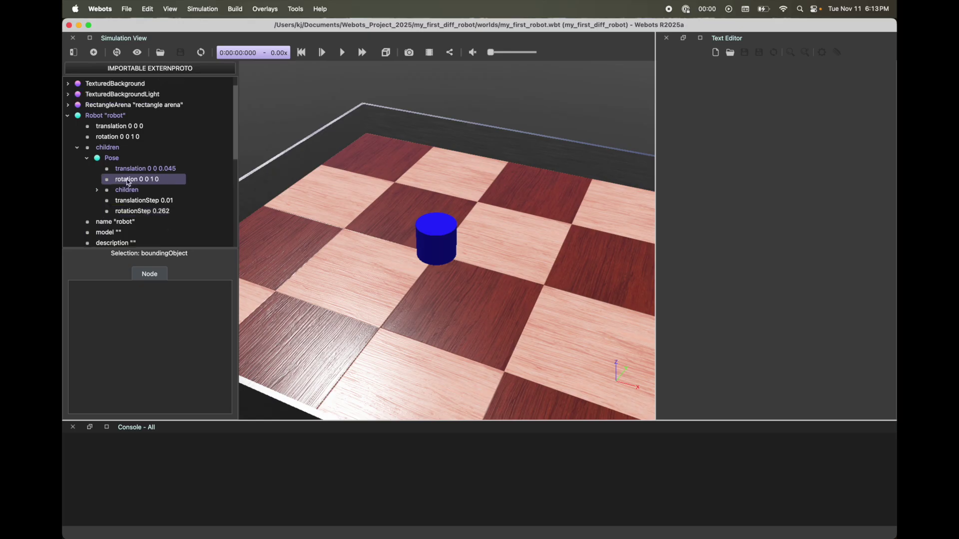
{"action": "left_click", "coordinate": [129, 160]}
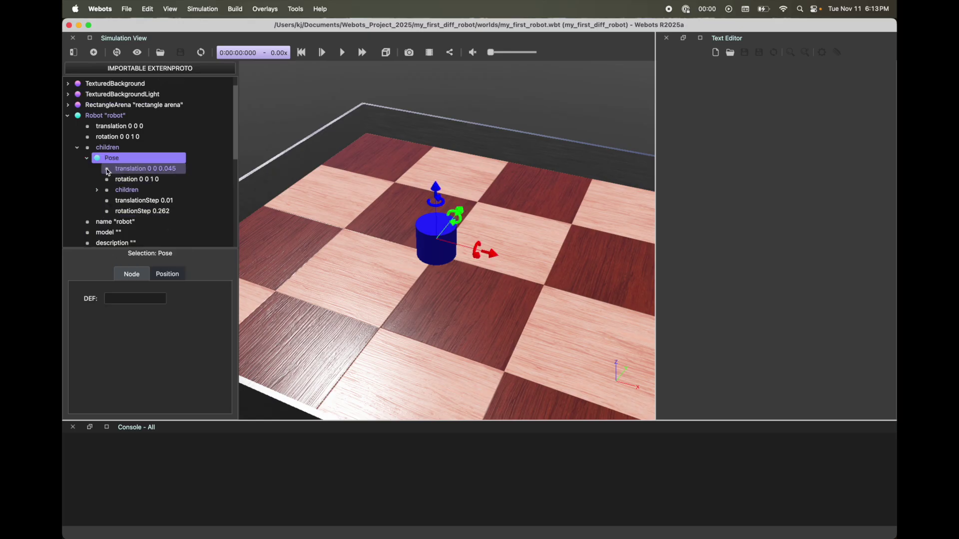
{"action": "left_click", "coordinate": [122, 298]}
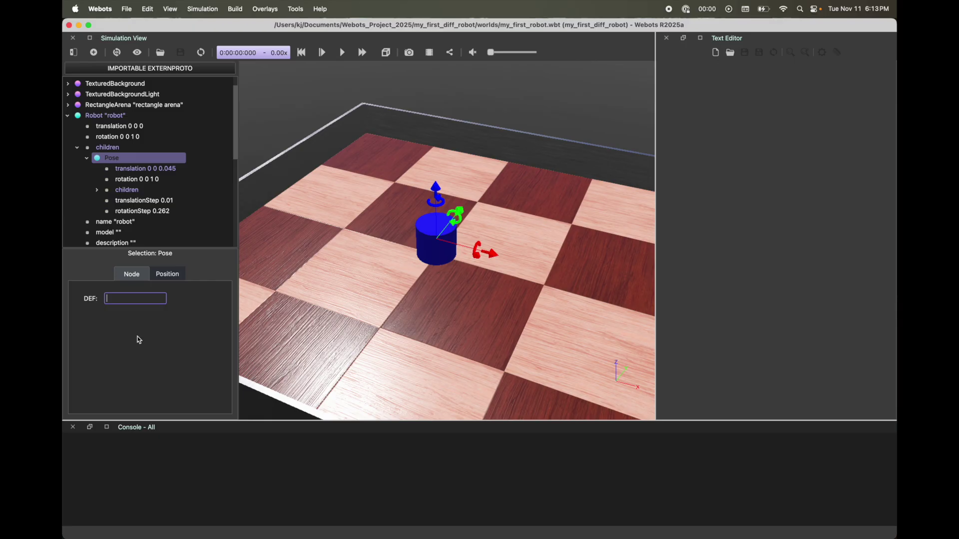
{"action": "type", "text": "Robot_Body"}
{"action": "key", "text": "Return"}
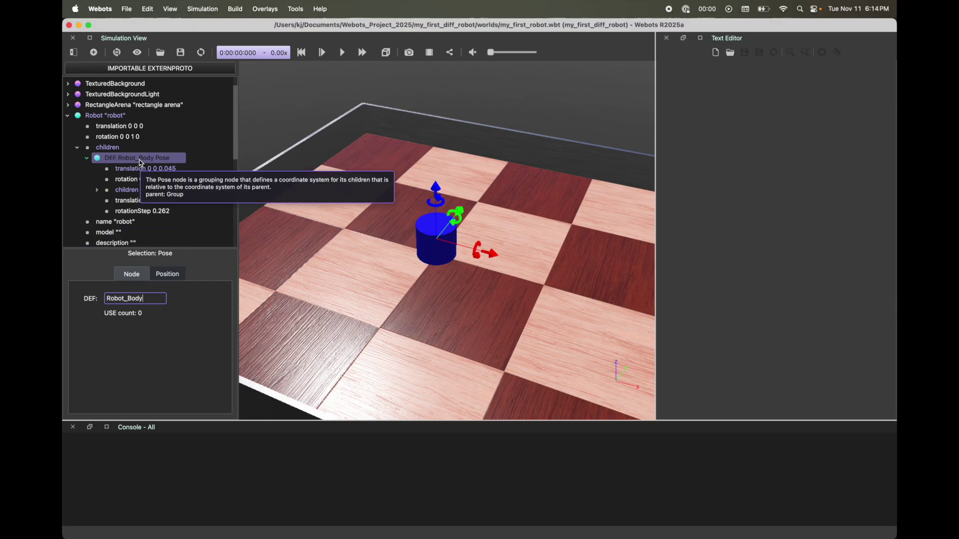
Set the robot's boundingObject to reuse the defined Robot_Body Pose
{"action": "scroll", "coordinate": [130, 172], "scroll_direction": "down", "scroll_amount": 4}
{"action": "left_click", "coordinate": [119, 183]}
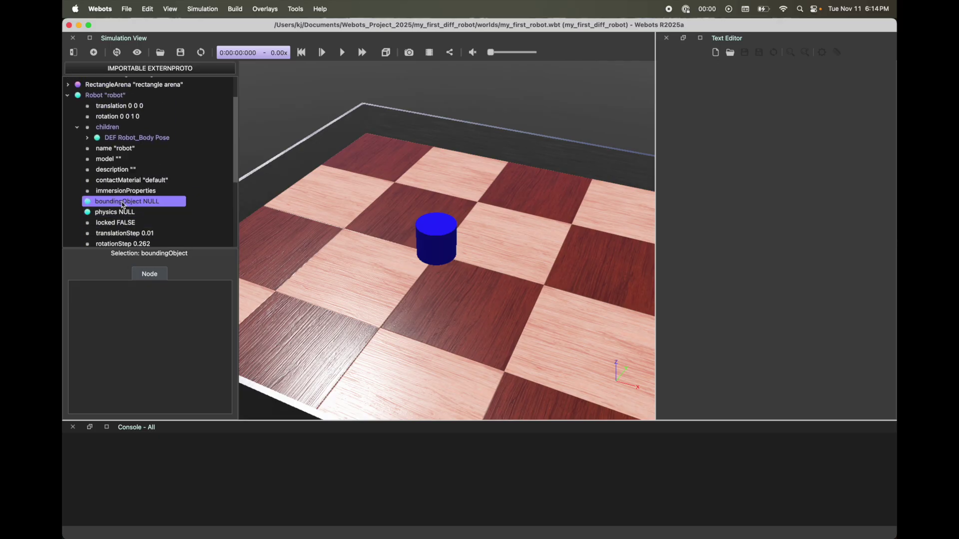
{"action": "left_click", "coordinate": [94, 53]}
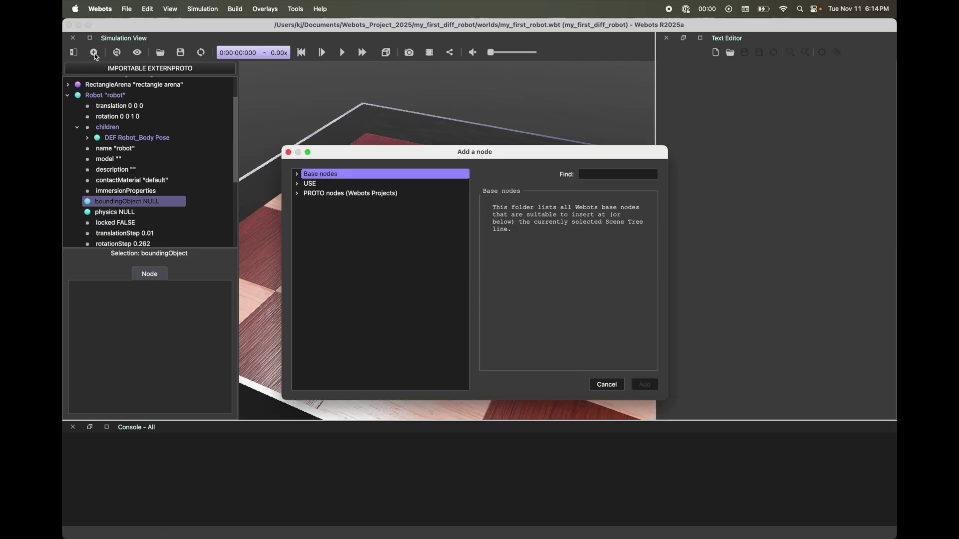
{"action": "left_click", "coordinate": [316, 185]}
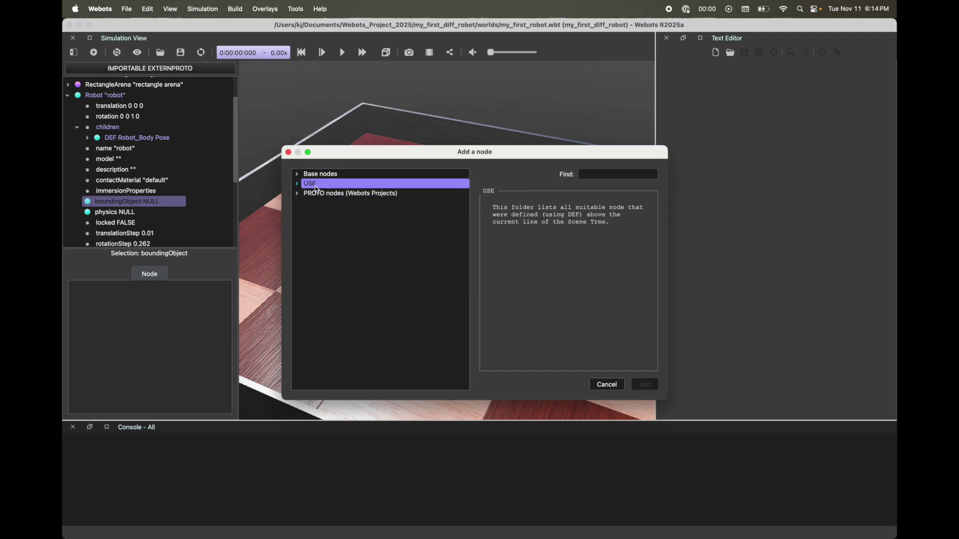
{"action": "double_click", "coordinate": [315, 188]}
{"action": "left_click", "coordinate": [343, 198]}
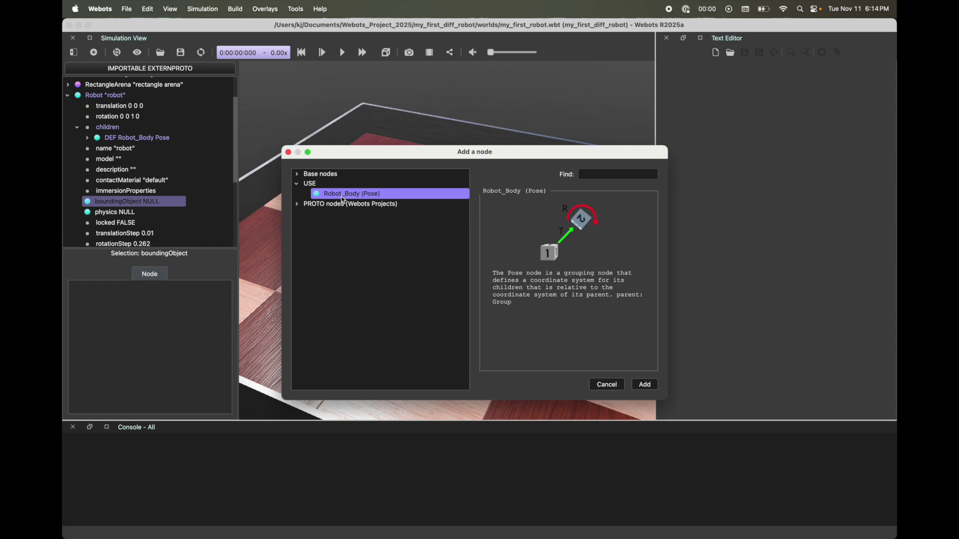
{"action": "left_click", "coordinate": [645, 385]}
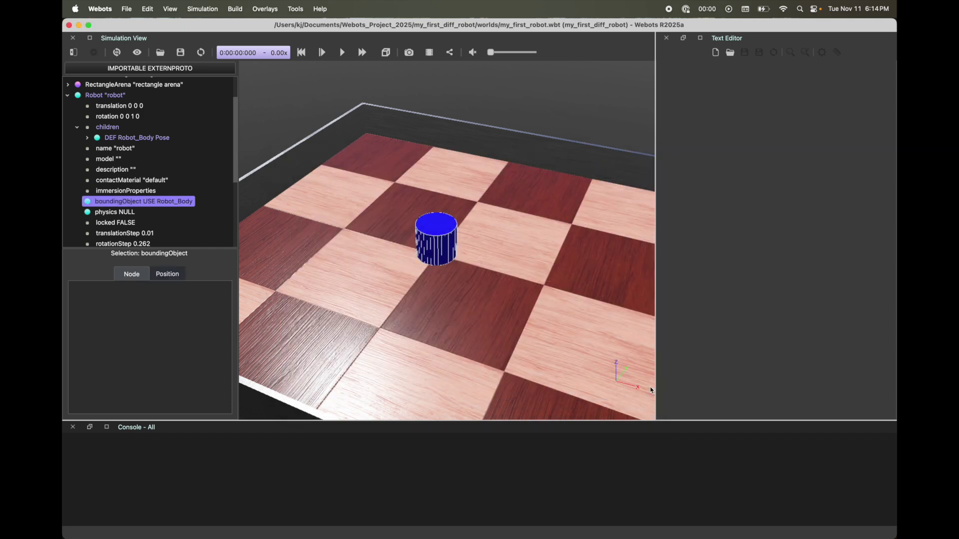
Inspect the Shape and translation contained in the Robot_Body Pose, and leave its fields collapsed
{"action": "left_click", "coordinate": [88, 137]}
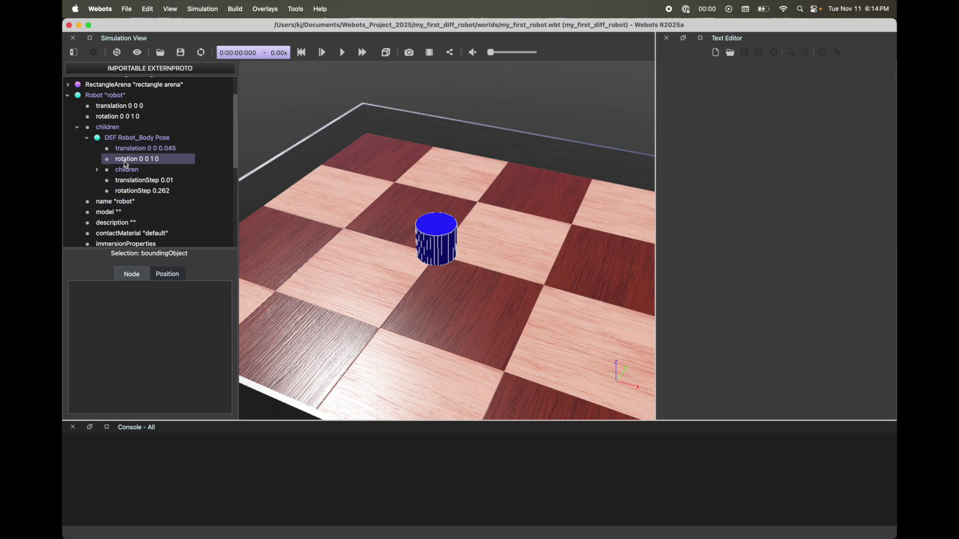
{"action": "left_click", "coordinate": [99, 171]}
{"action": "left_click", "coordinate": [144, 181]}
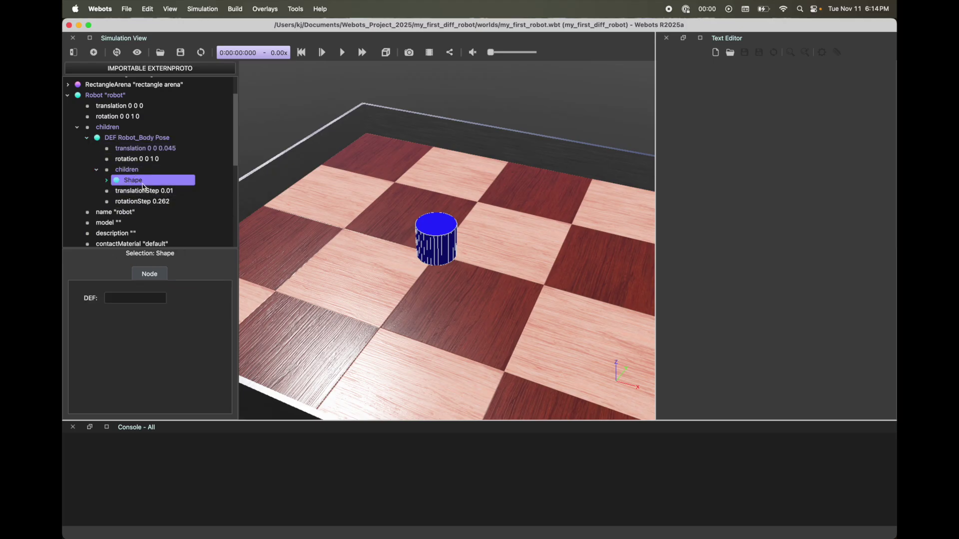
{"action": "left_click", "coordinate": [149, 150]}
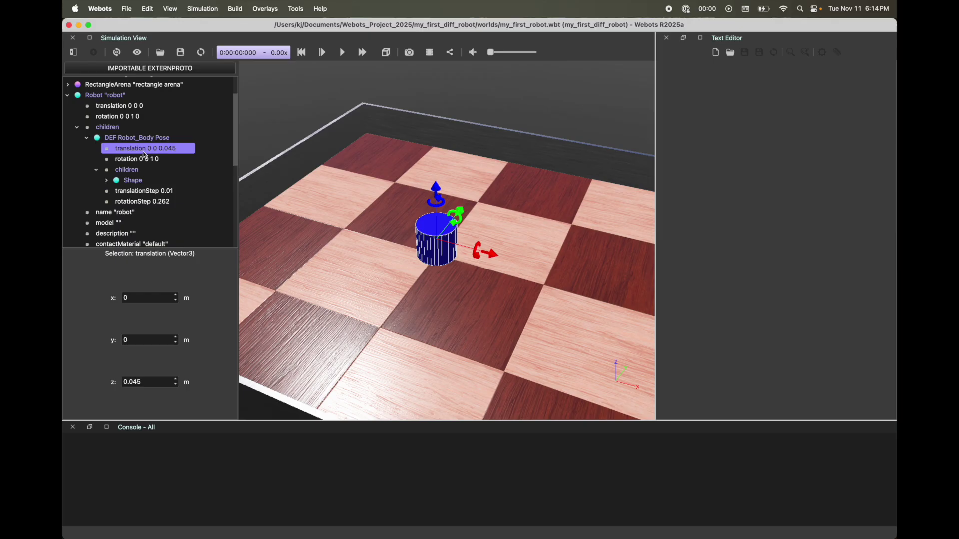
{"action": "left_click", "coordinate": [87, 138]}
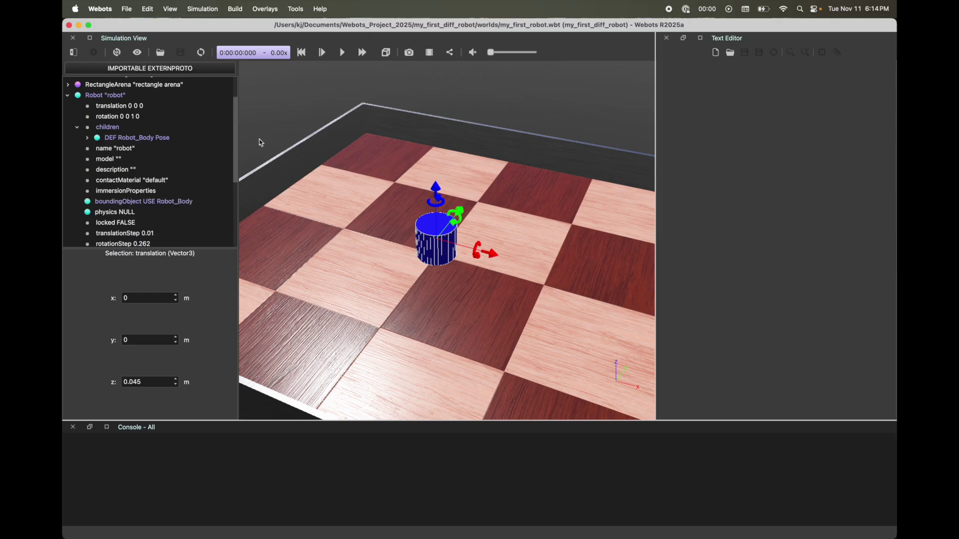
Add a HingeJoint base node to the robot's children after the Robot_Body Pose
{"action": "left_click", "coordinate": [125, 138]}
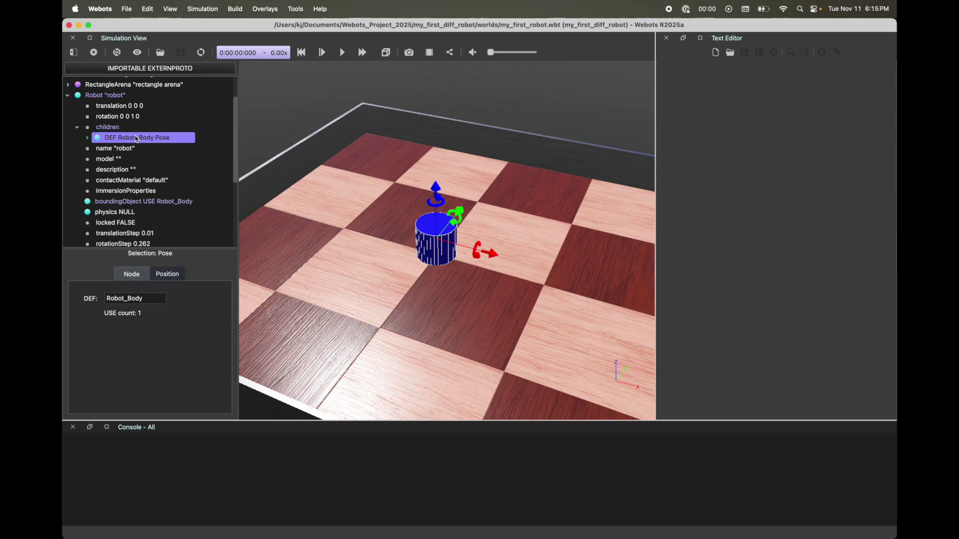
{"action": "left_click", "coordinate": [95, 53]}
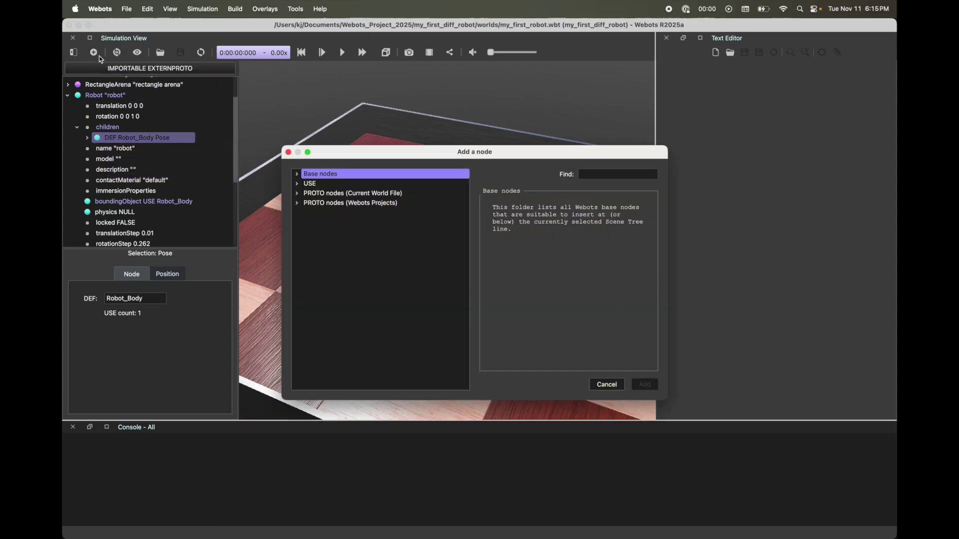
{"action": "left_click", "coordinate": [296, 174]}
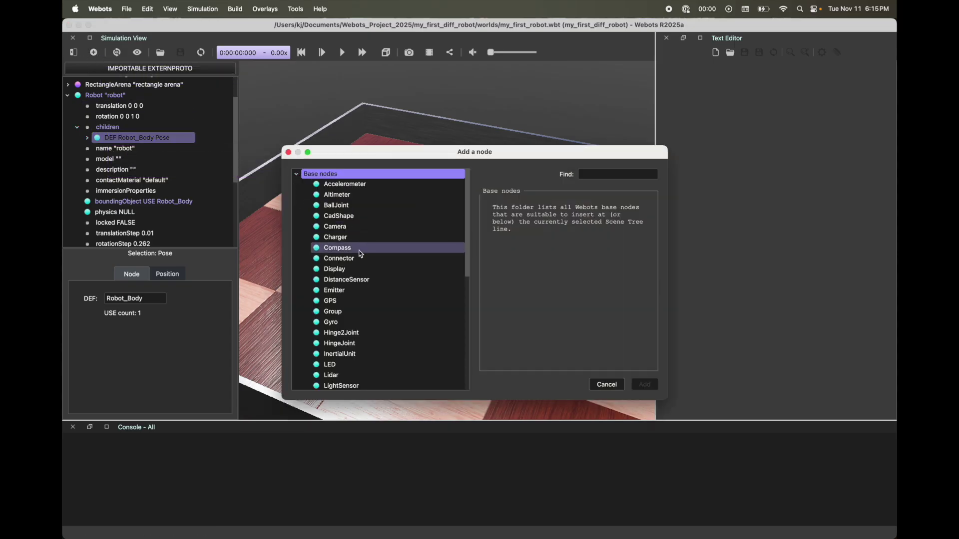
{"action": "left_click", "coordinate": [340, 345]}
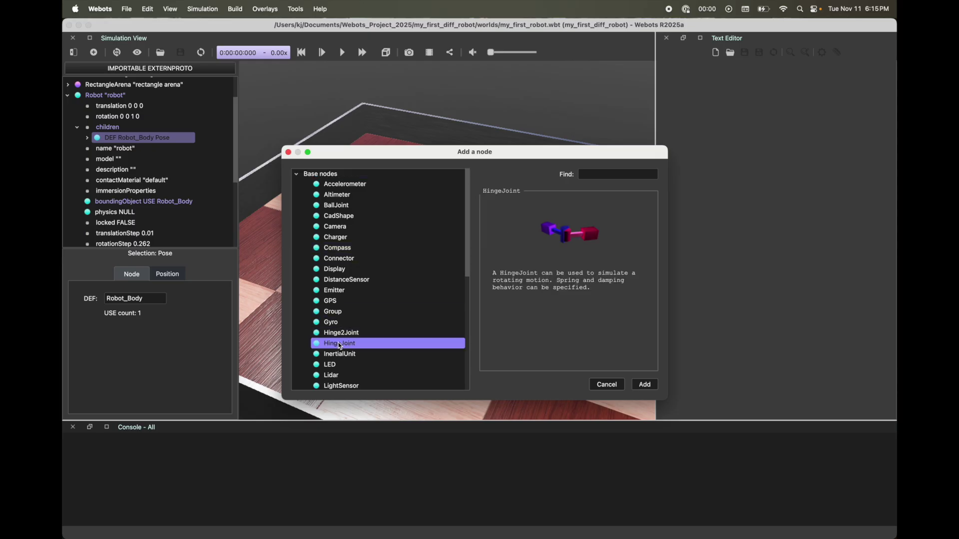
{"action": "left_click", "coordinate": [645, 385]}
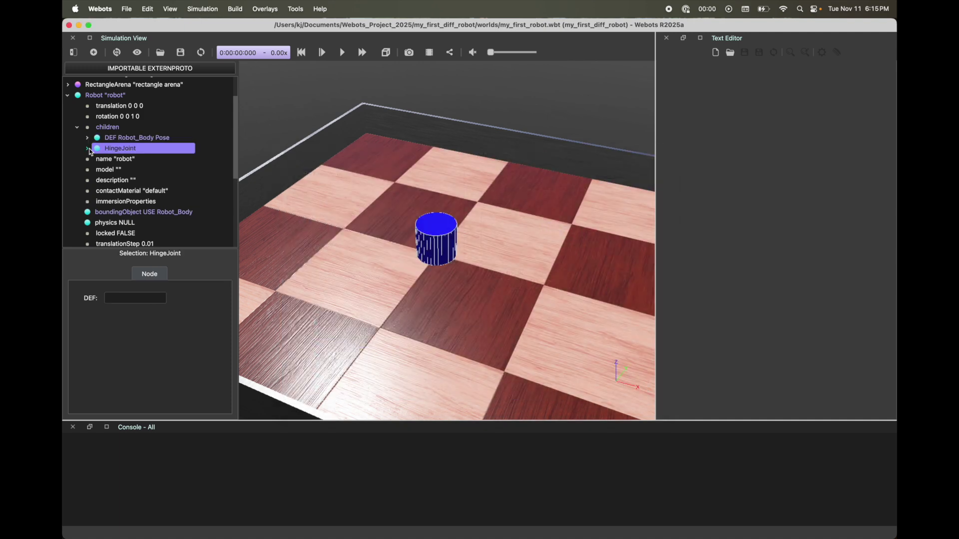
Add a RotationalMotor to the device field of the HingeJoint
{"action": "left_click", "coordinate": [87, 149]}
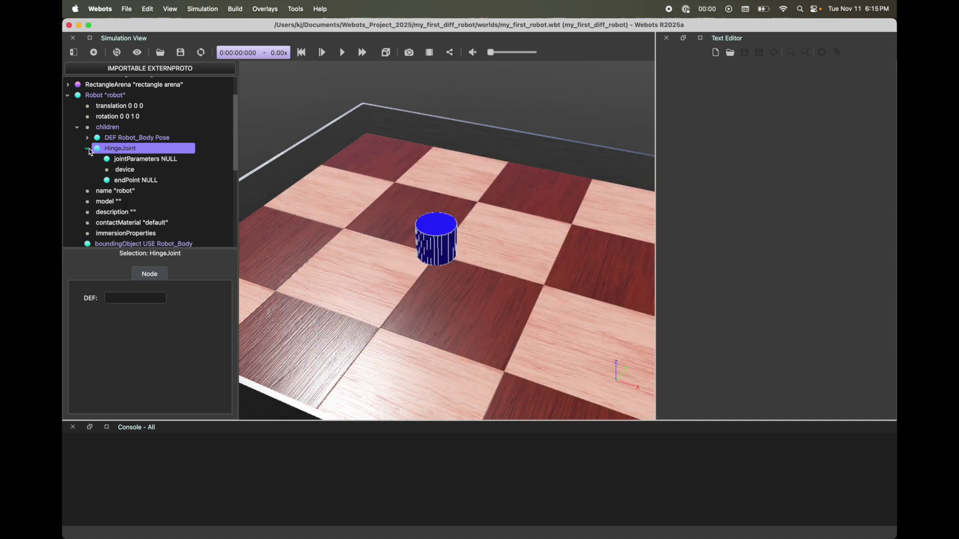
{"action": "left_click", "coordinate": [126, 172]}
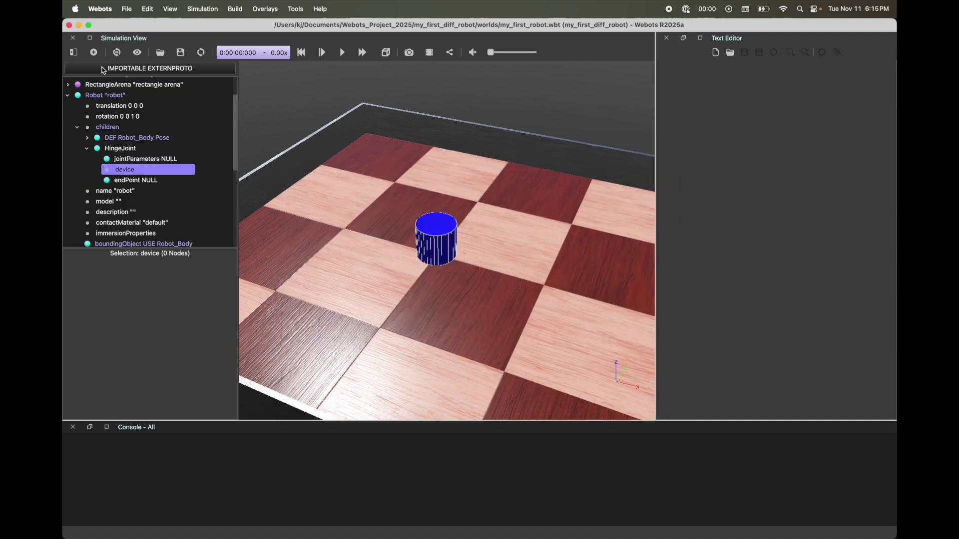
{"action": "left_click", "coordinate": [94, 53]}
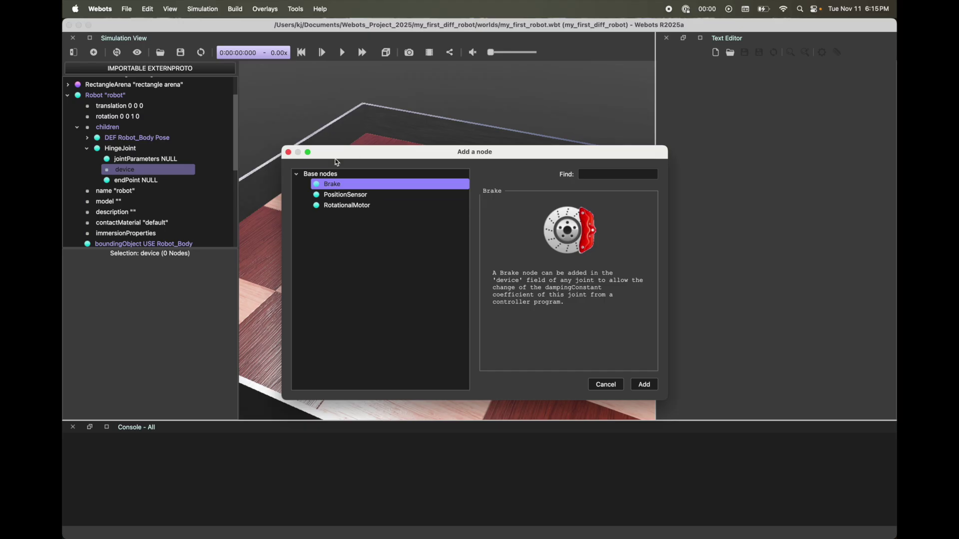
{"action": "left_click", "coordinate": [348, 207]}
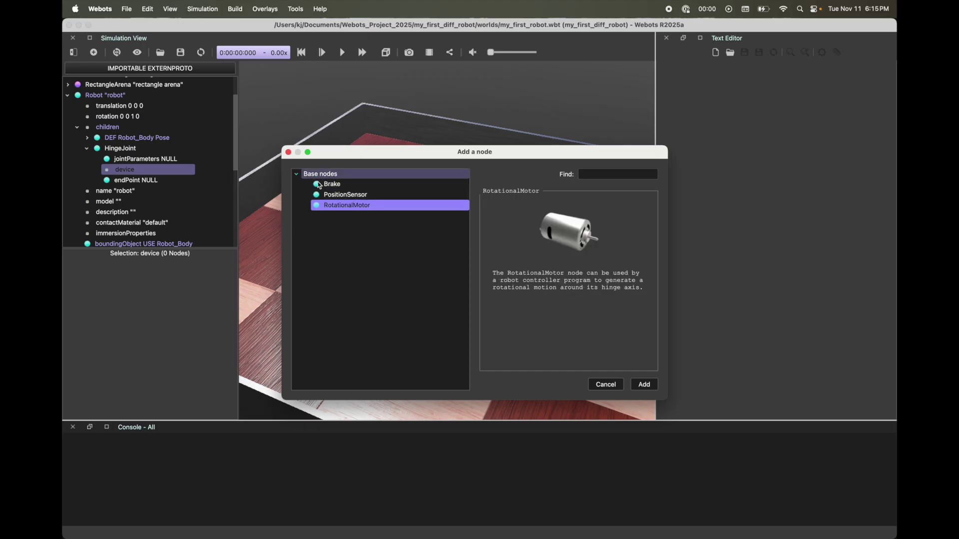
{"action": "left_click", "coordinate": [328, 195]}
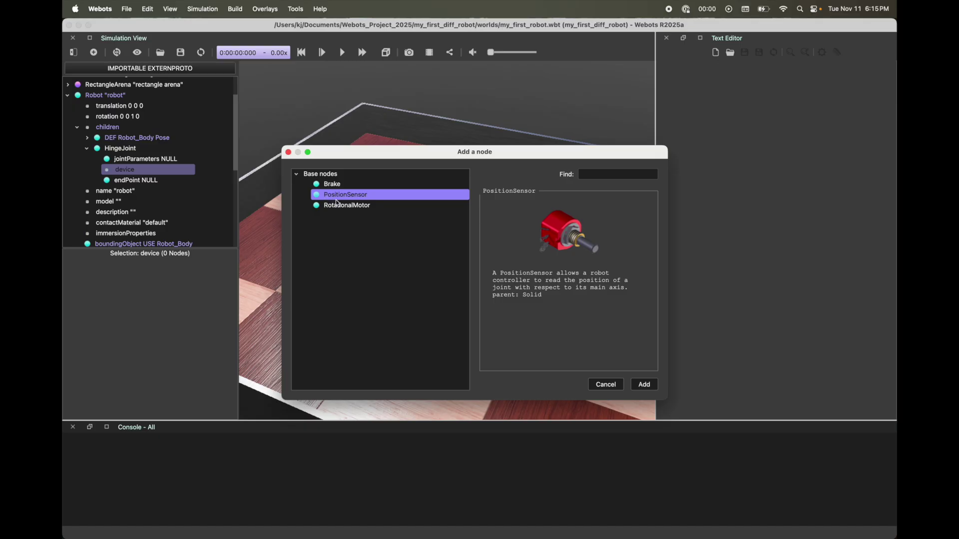
{"action": "left_click", "coordinate": [345, 205]}
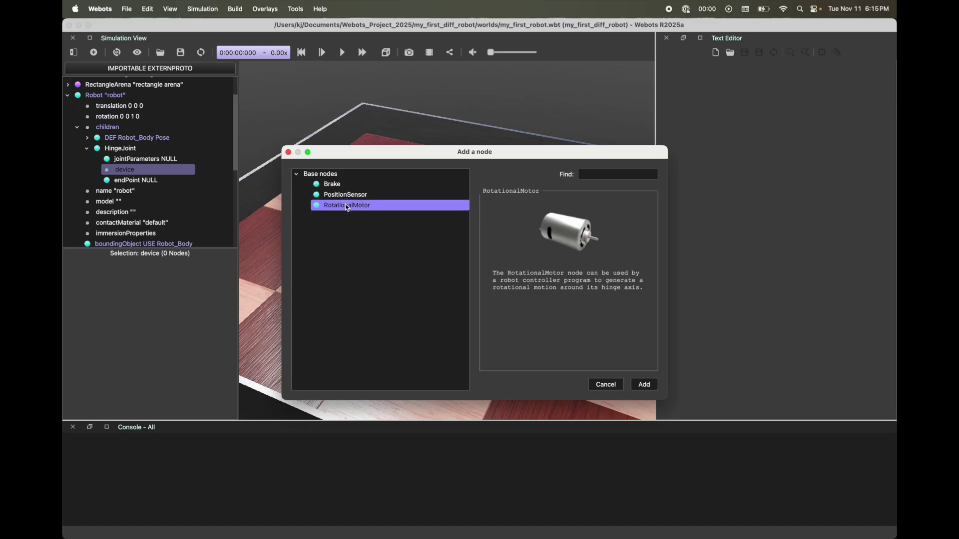
{"action": "left_click", "coordinate": [647, 388]}
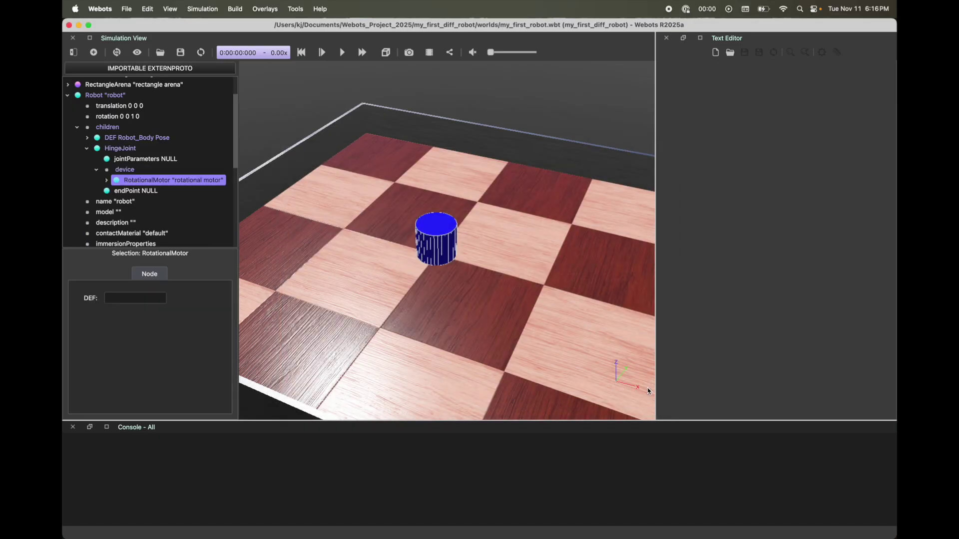
Rename the HingeJoint's RotationalMotor to motor_1
{"action": "left_click", "coordinate": [106, 180]}
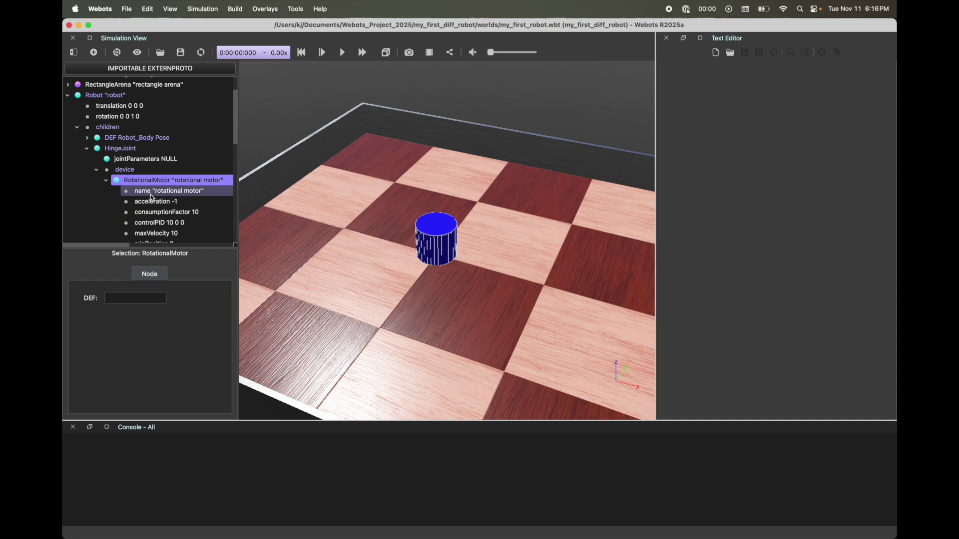
{"action": "left_click", "coordinate": [151, 195]}
{"action": "left_click", "coordinate": [150, 340]}
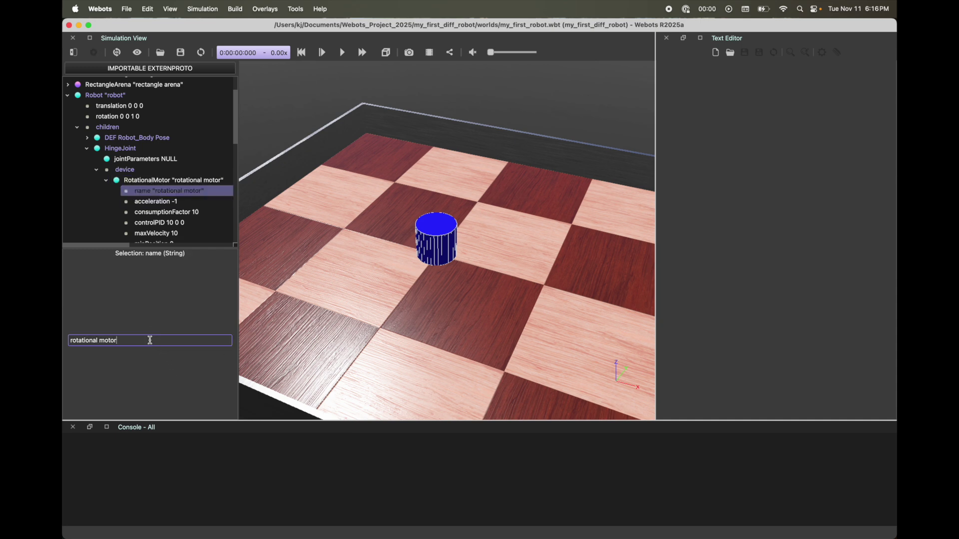
{"action": "key", "text": "alt+shift+Left"}
{"action": "key", "text": "alt+shift+Left"}
{"action": "type", "text": "motor_1"}
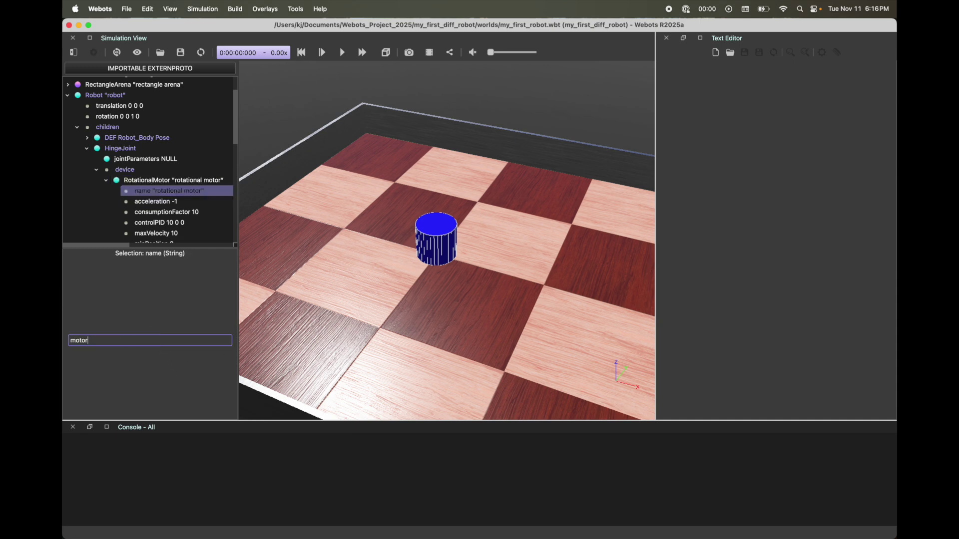
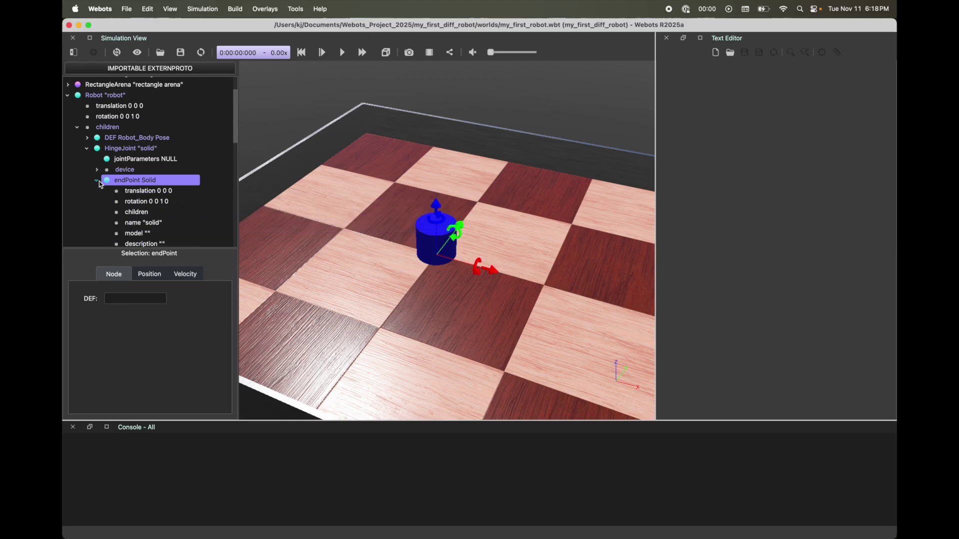
Add a Pose base node to the children of the HingeJoint's endPoint Solid
{"action": "left_click", "coordinate": [143, 212]}
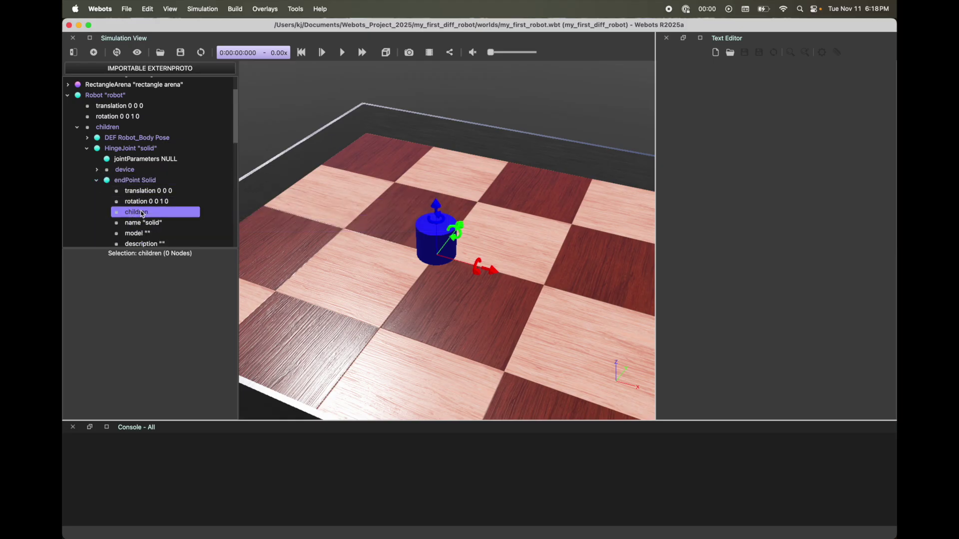
{"action": "left_click", "coordinate": [94, 53]}
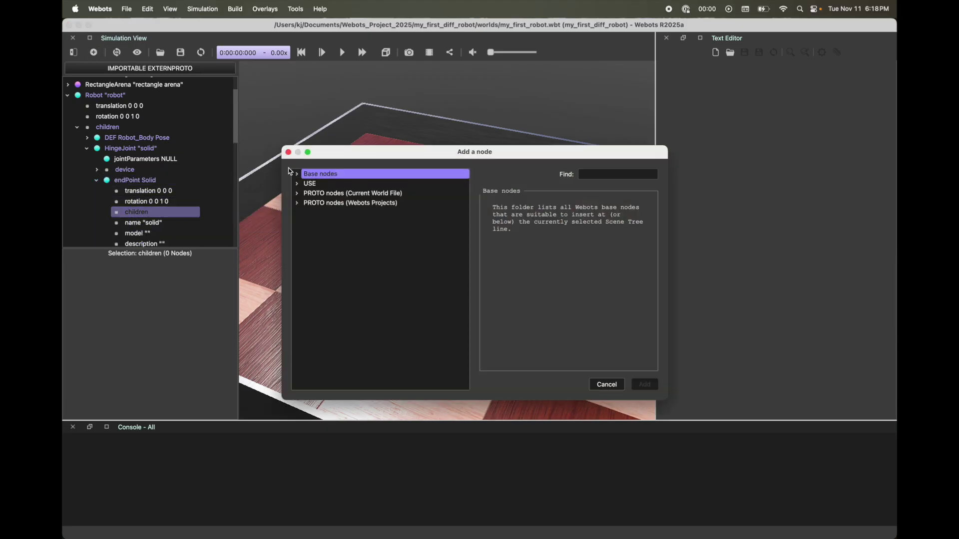
{"action": "left_click", "coordinate": [297, 174]}
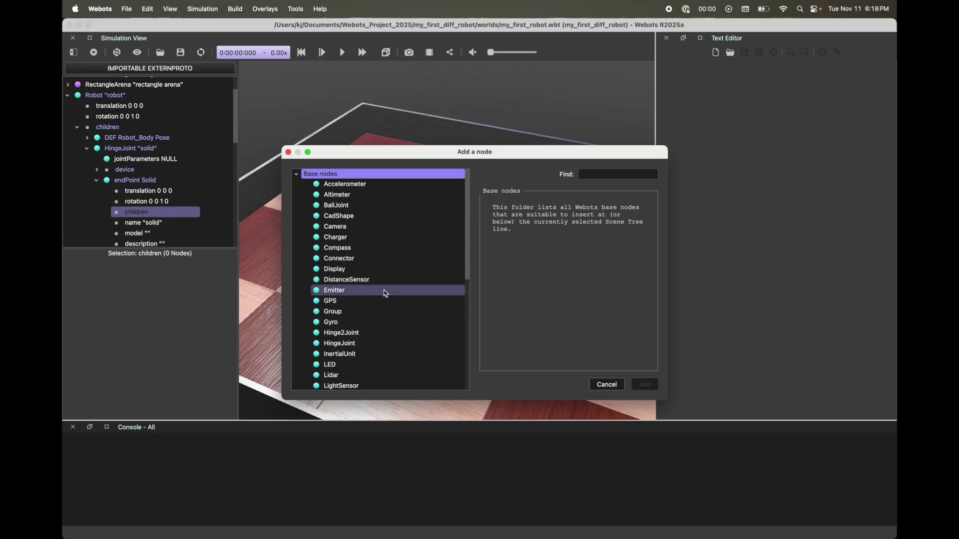
{"action": "scroll", "coordinate": [385, 291], "scroll_direction": "down", "scroll_amount": 5}
{"action": "left_click", "coordinate": [355, 334]}
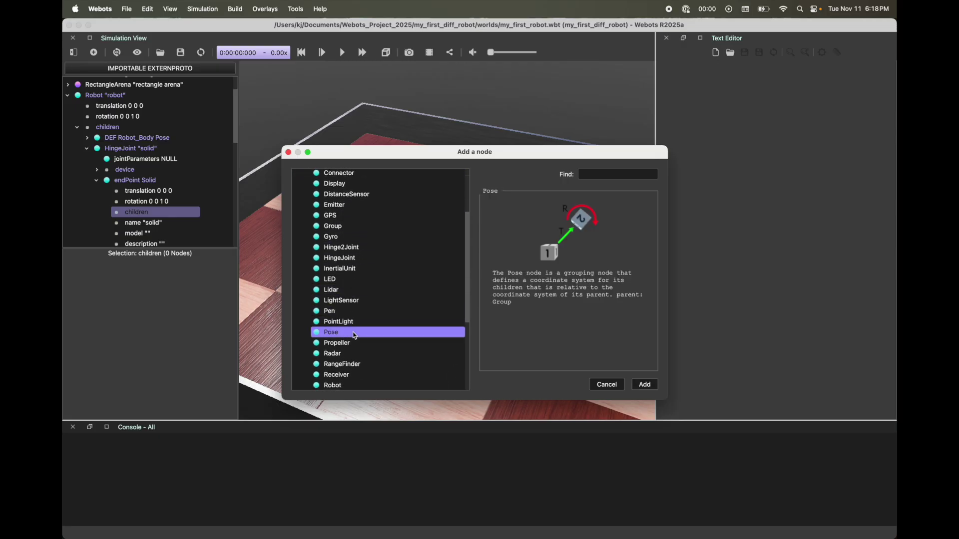
{"action": "left_click", "coordinate": [645, 384]}
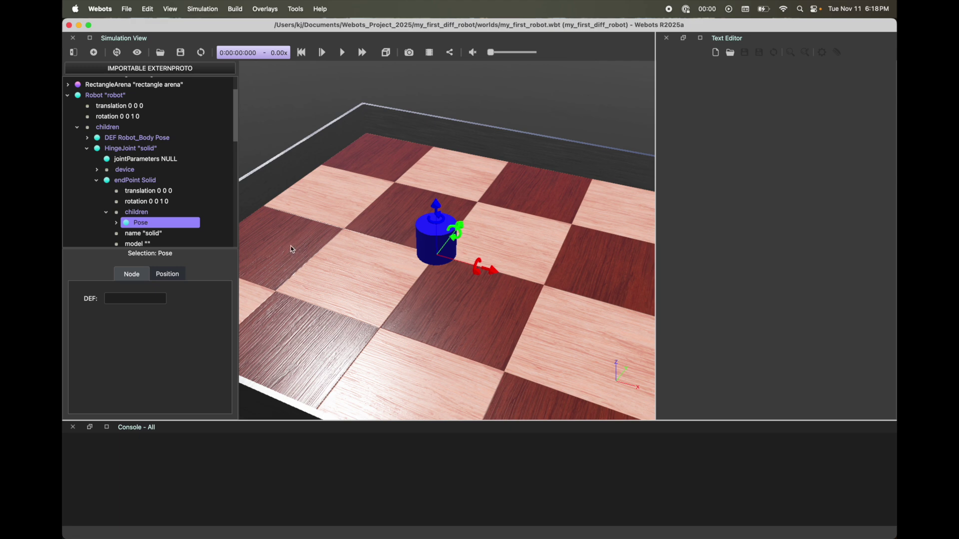
Add a Shape base node to the children of the Pose inside the endPoint Solid
{"action": "left_click", "coordinate": [117, 223]}
{"action": "scroll", "coordinate": [173, 204], "scroll_direction": "down", "scroll_amount": 2}
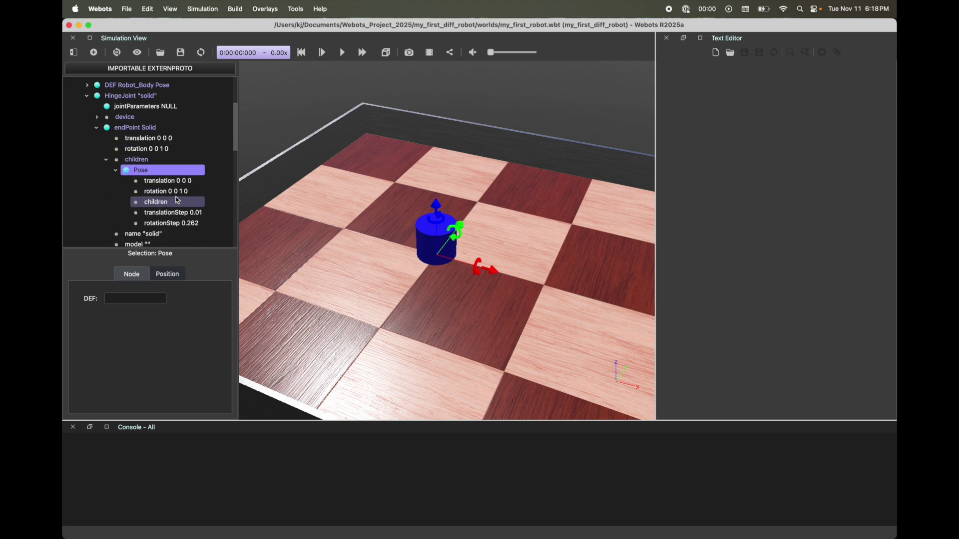
{"action": "left_click", "coordinate": [172, 202]}
{"action": "left_click", "coordinate": [93, 52]}
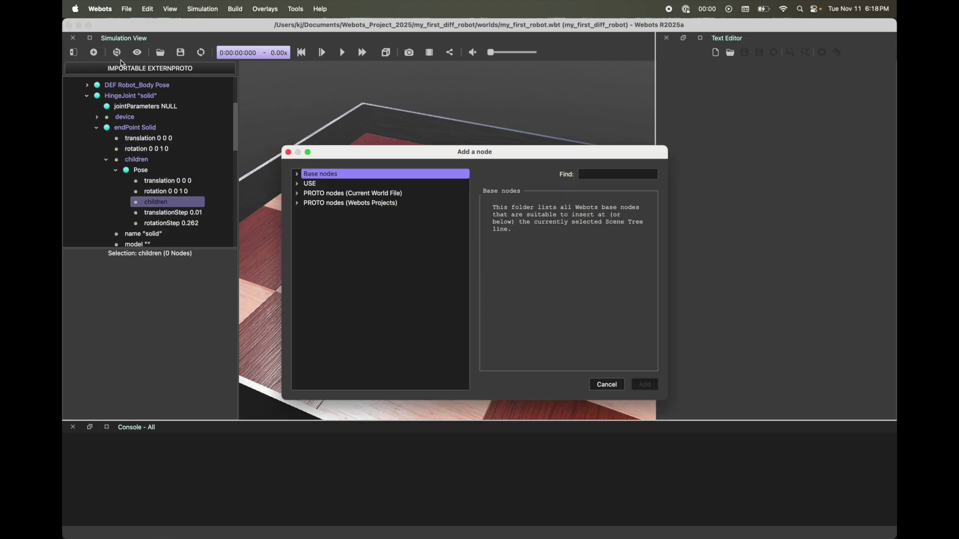
{"action": "left_click", "coordinate": [298, 173]}
{"action": "scroll", "coordinate": [382, 312], "scroll_direction": "down", "scroll_amount": 5}
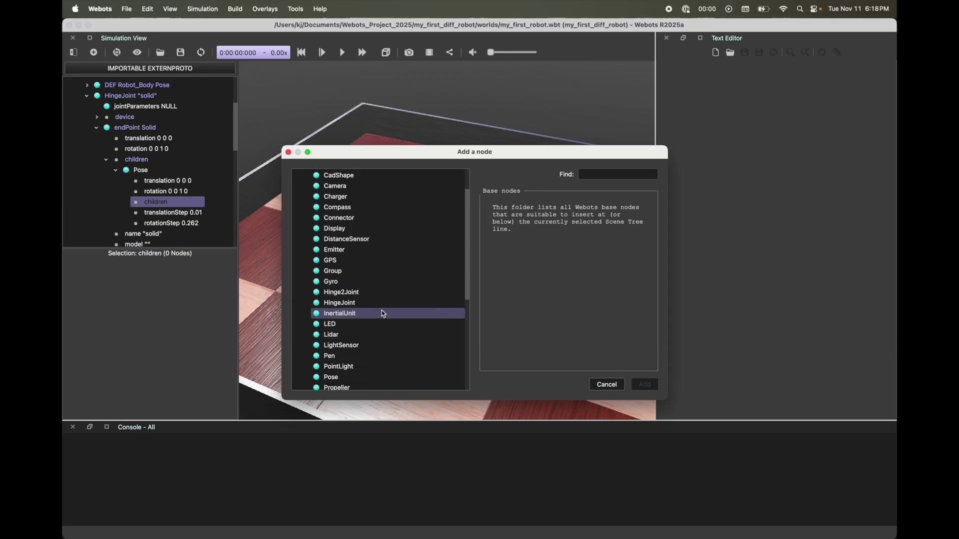
{"action": "scroll", "coordinate": [382, 313], "scroll_direction": "down", "scroll_amount": 4}
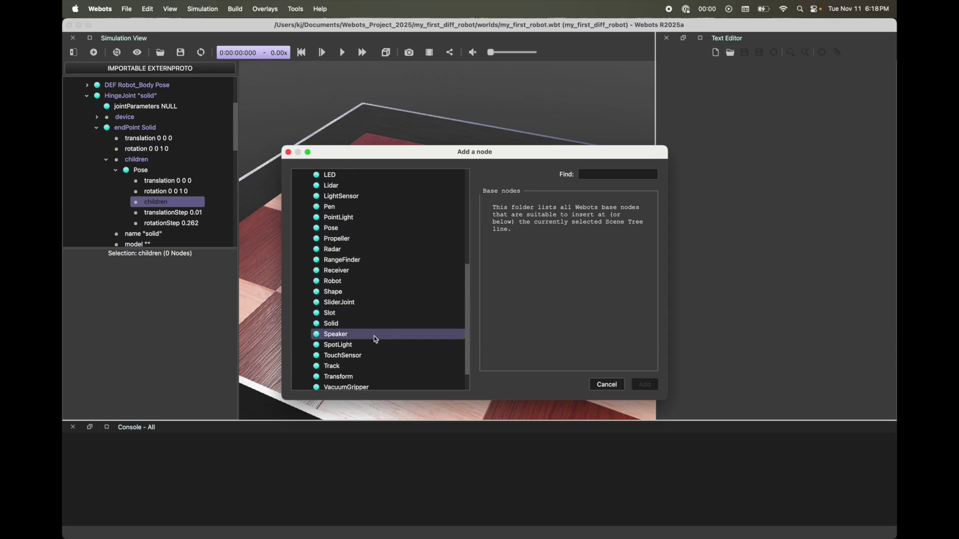
{"action": "left_click", "coordinate": [351, 287]}
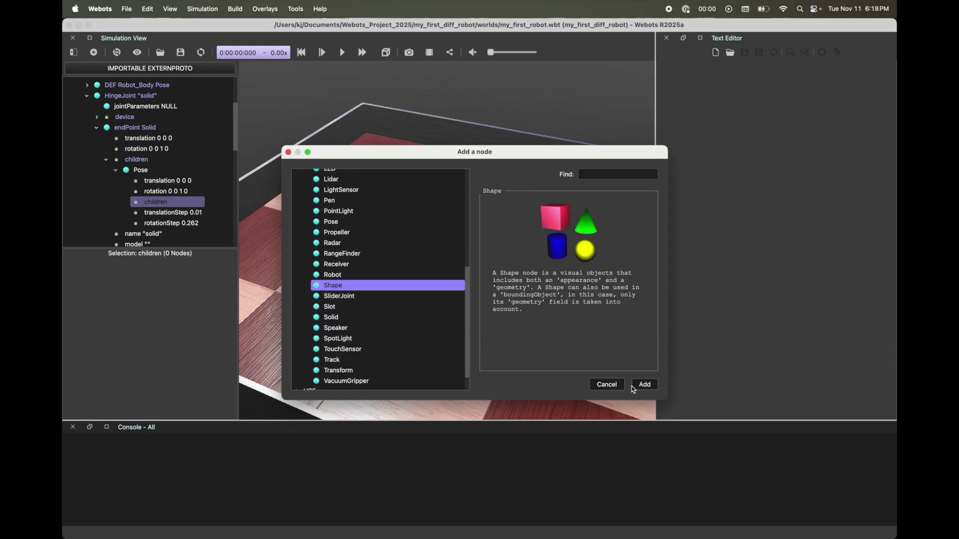
{"action": "left_click", "coordinate": [644, 385]}
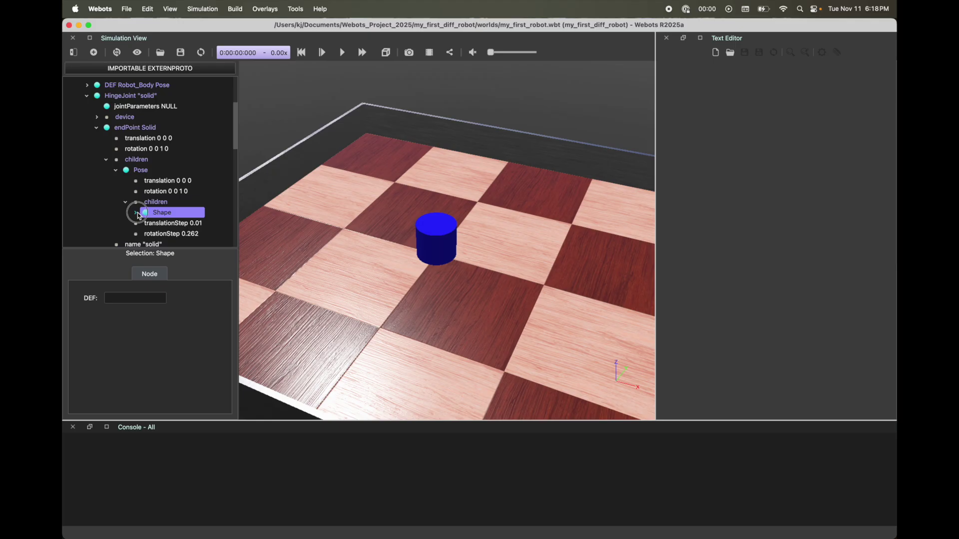
Assign a Cylinder node to the geometry field of the wheel's Shape
{"action": "left_click", "coordinate": [138, 213]}
{"action": "scroll", "coordinate": [185, 205], "scroll_direction": "down", "scroll_amount": 3}
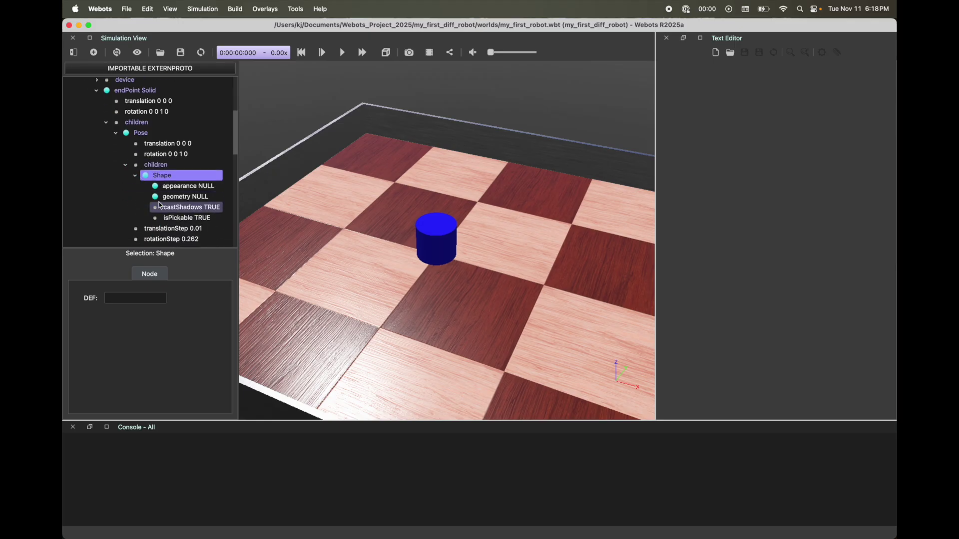
{"action": "left_click", "coordinate": [190, 199]}
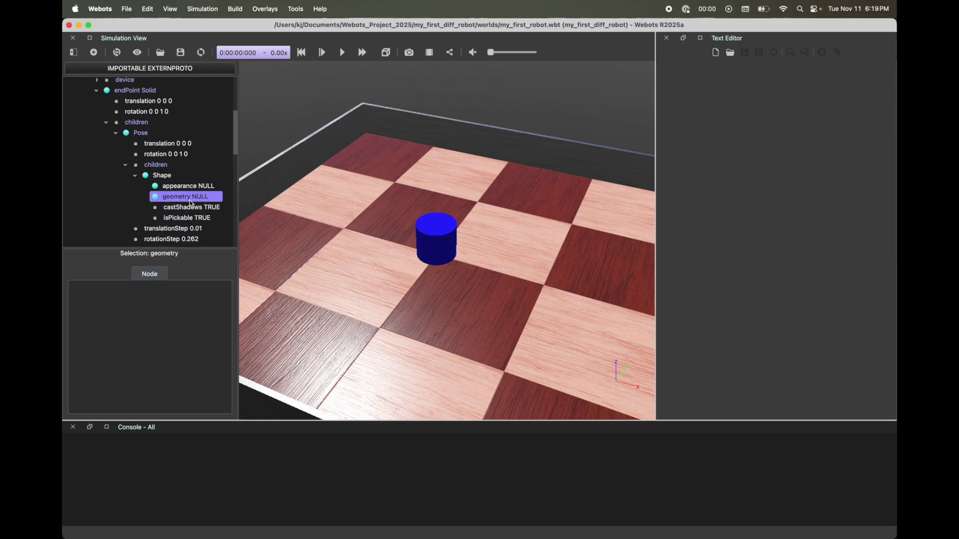
{"action": "left_click", "coordinate": [93, 52]}
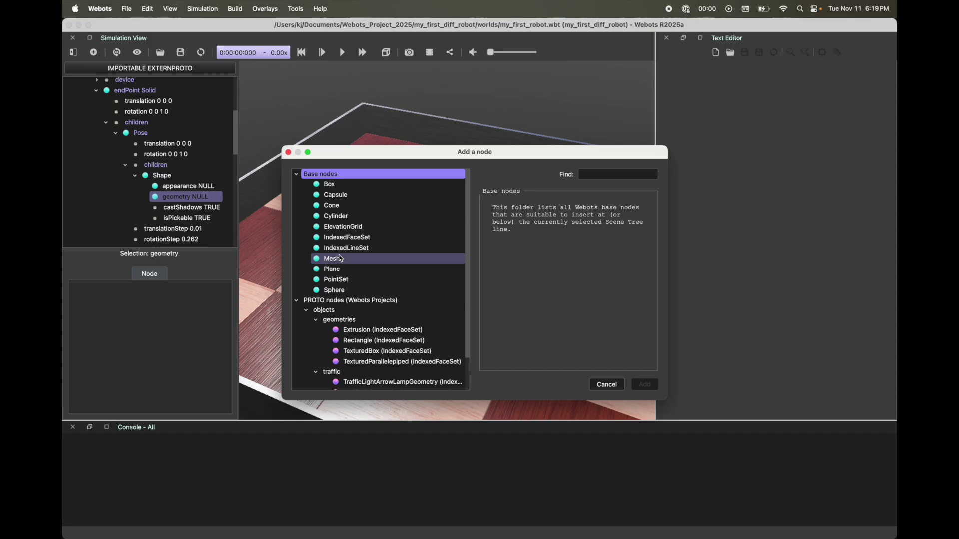
{"action": "left_click", "coordinate": [346, 227]}
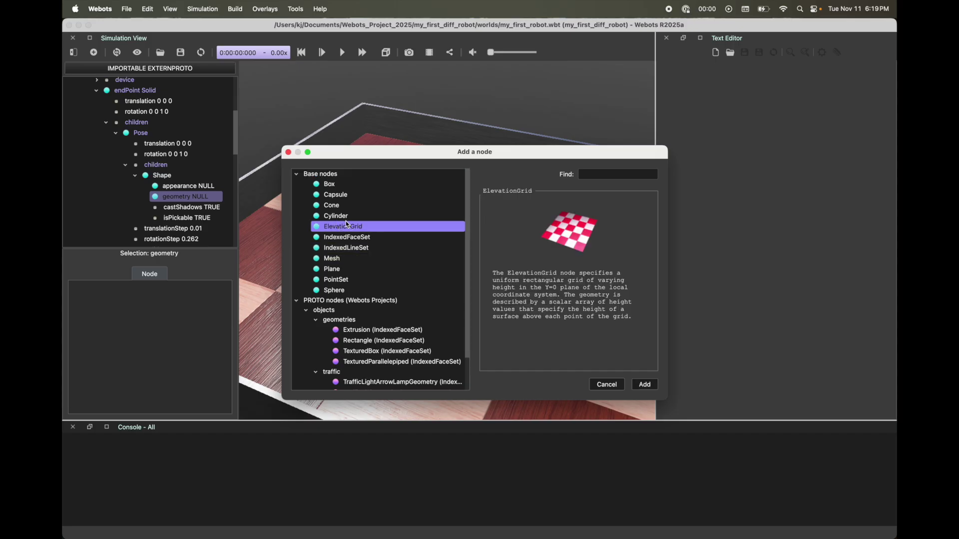
{"action": "left_click", "coordinate": [342, 217]}
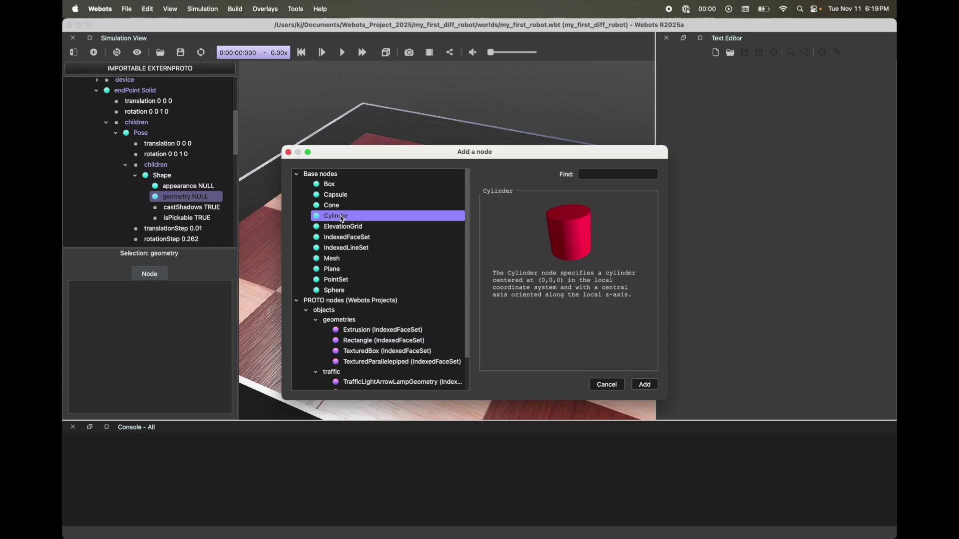
{"action": "left_click", "coordinate": [645, 385]}
Set the height of the wheel's Cylinder geometry to 0.01
{"action": "left_click", "coordinate": [145, 196]}
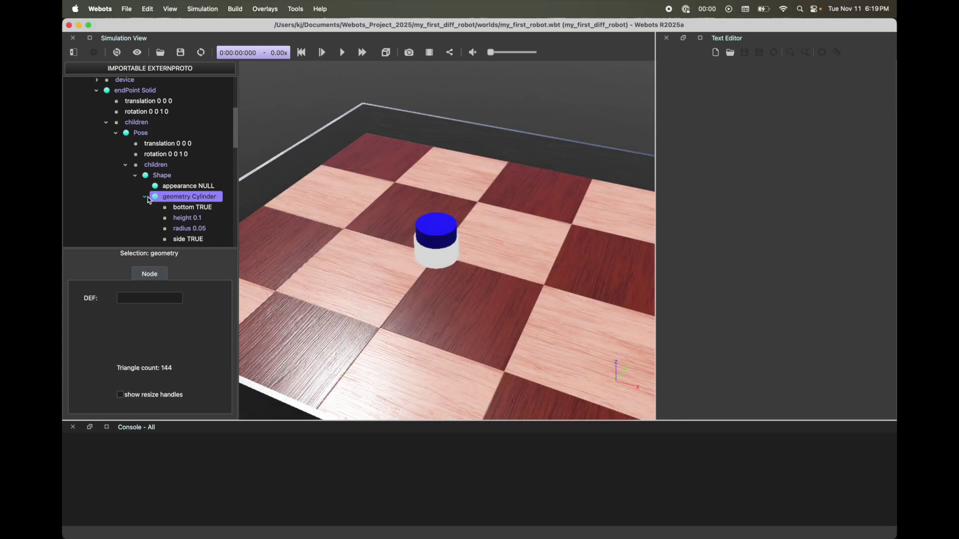
{"action": "scroll", "coordinate": [158, 200], "scroll_direction": "down", "scroll_amount": 2}
{"action": "scroll", "coordinate": [165, 195], "scroll_direction": "down", "scroll_amount": 1}
{"action": "left_click", "coordinate": [186, 188]}
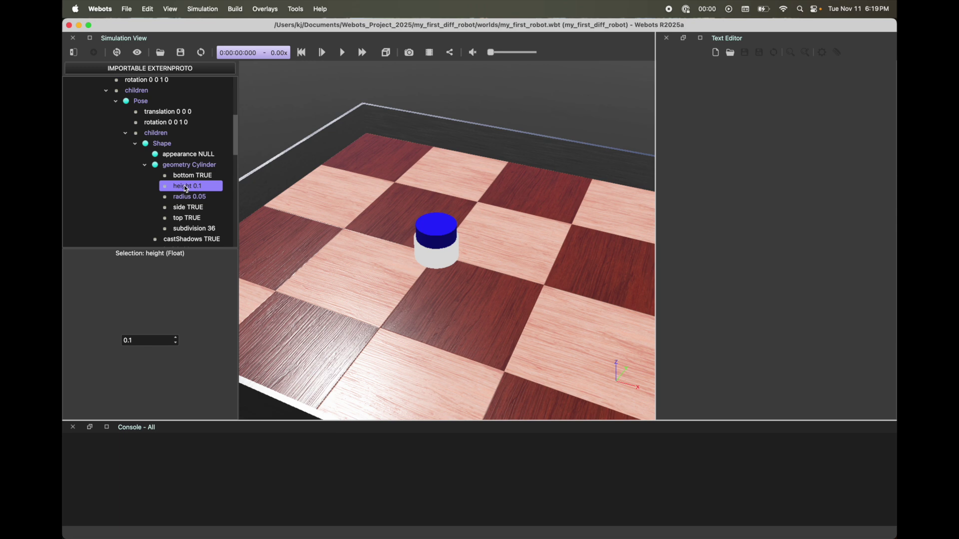
{"action": "left_click", "coordinate": [142, 339]}
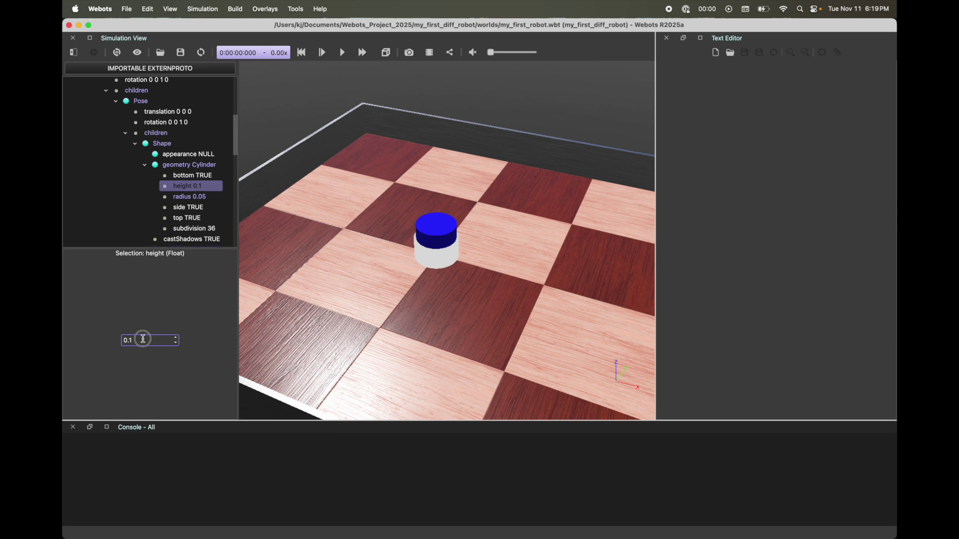
{"action": "key", "text": "super+a"}
{"action": "type", "text": "0.01"}
{"action": "key", "text": "Return"}
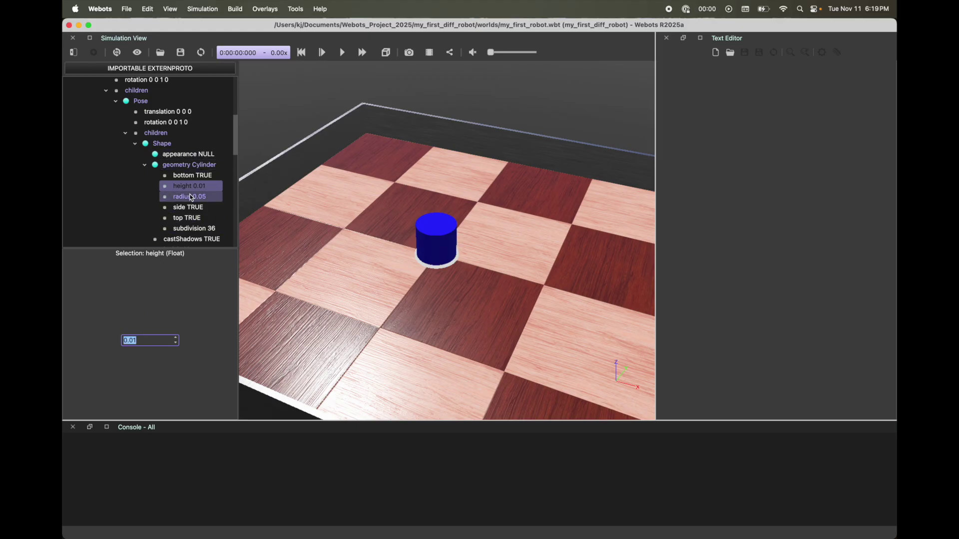
Set the radius of the wheel's Cylinder geometry to 0.025
{"action": "left_click", "coordinate": [190, 197]}
{"action": "double_click", "coordinate": [143, 342]}
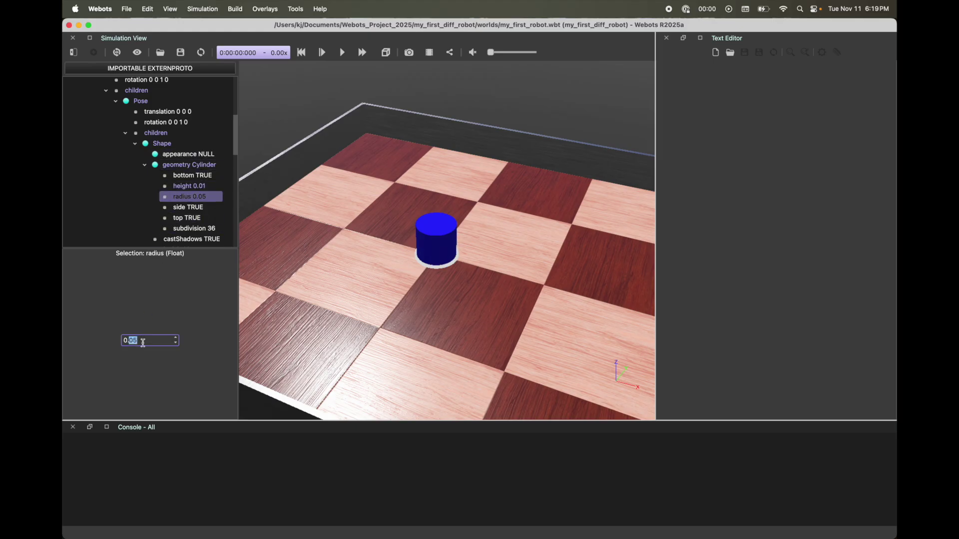
{"action": "type", "text": "025"}
{"action": "key", "text": "Return"}
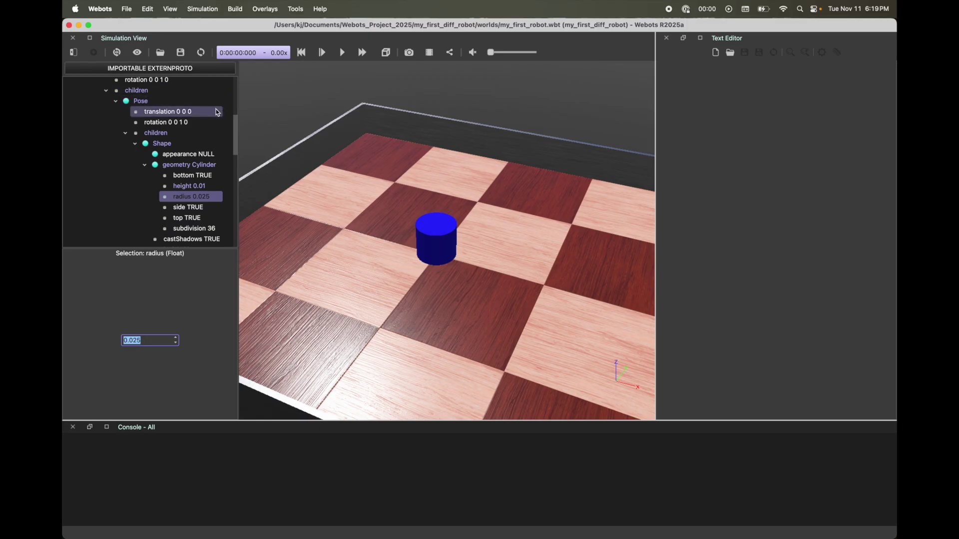
Set the wheel Pose's translation to x 0.045 m and z 0.025 m
{"action": "left_click", "coordinate": [164, 110]}
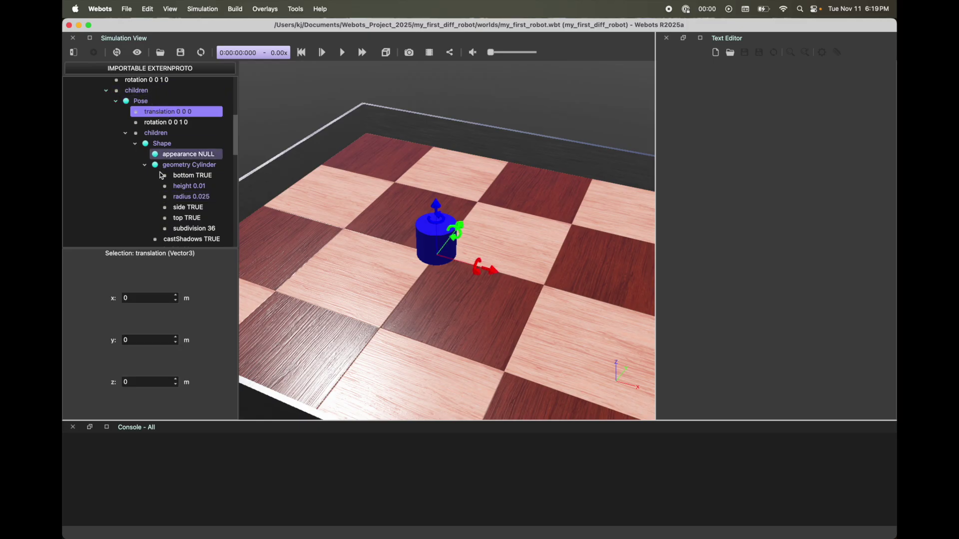
{"action": "left_click", "coordinate": [144, 300]}
{"action": "type", "text": "."}
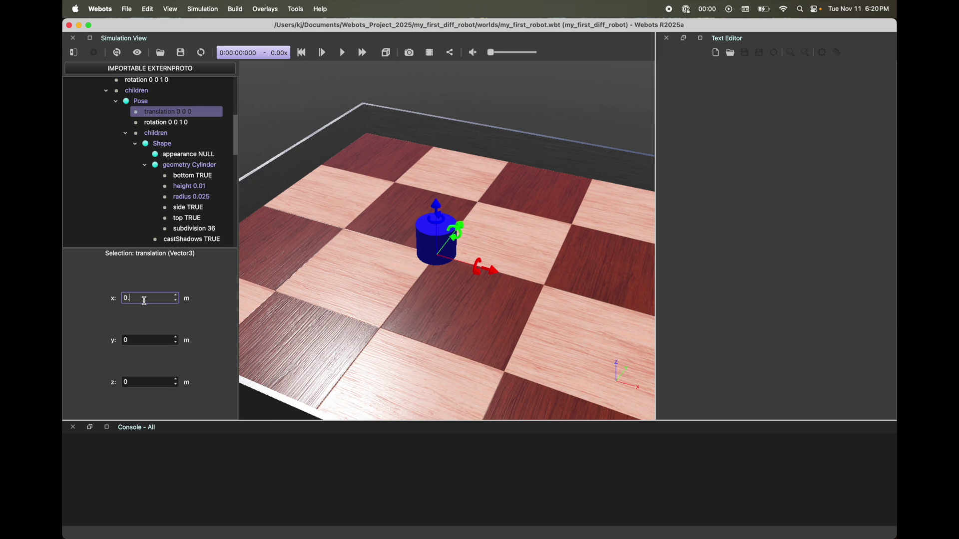
{"action": "type", "text": "045"}
{"action": "key", "text": "Return"}
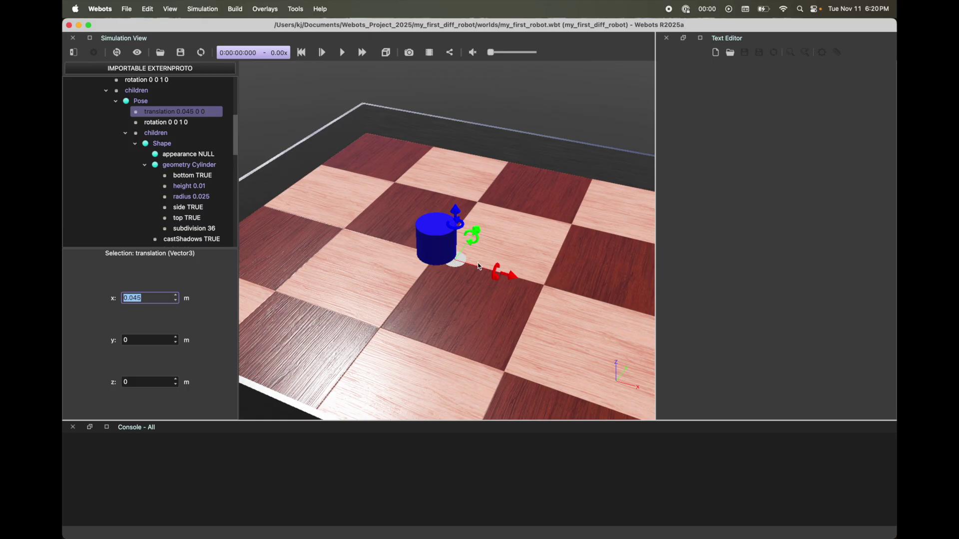
{"action": "left_click", "coordinate": [143, 380]}
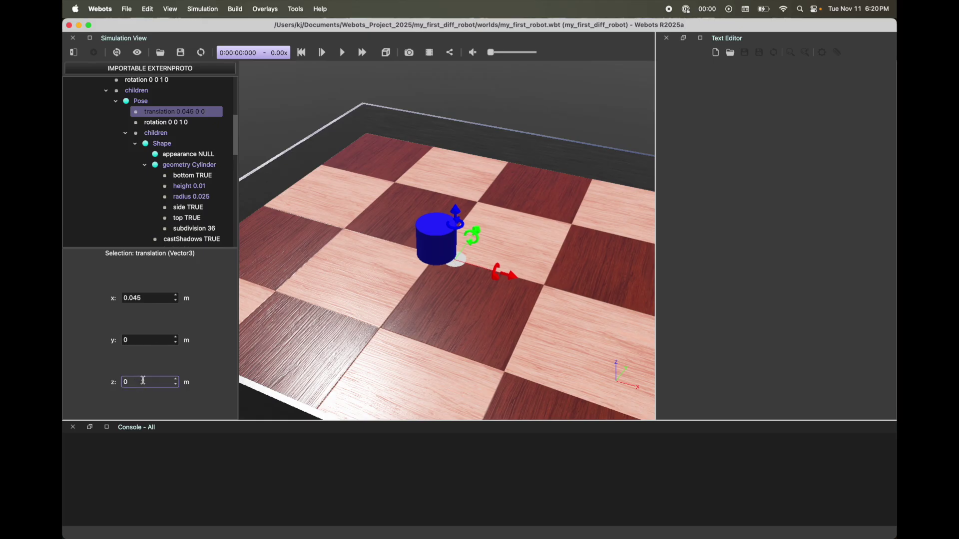
{"action": "type", "text": ".025"}
{"action": "key", "text": "Return"}
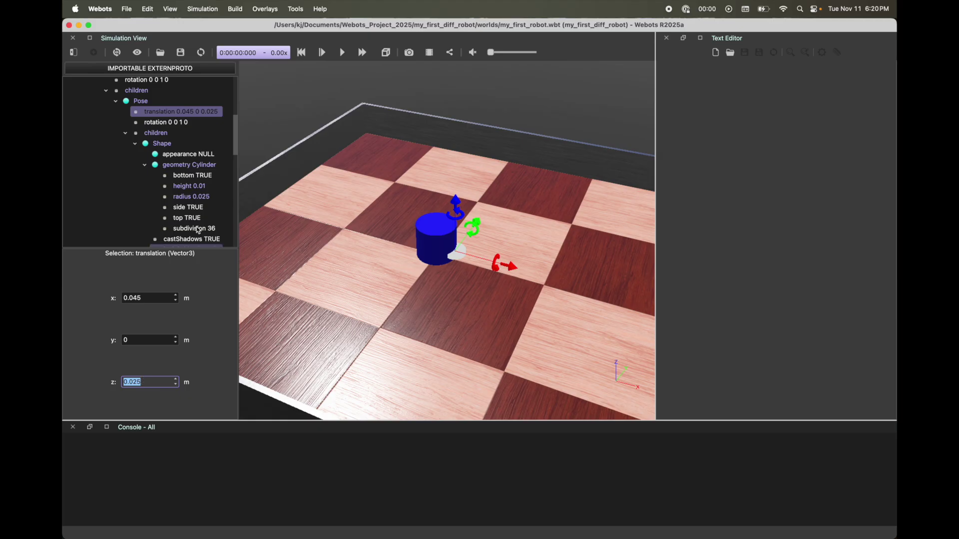
Set the wheel Pose's rotation to axis 0 1 0 with an angle of 1.57 rad
{"action": "left_click", "coordinate": [197, 123]}
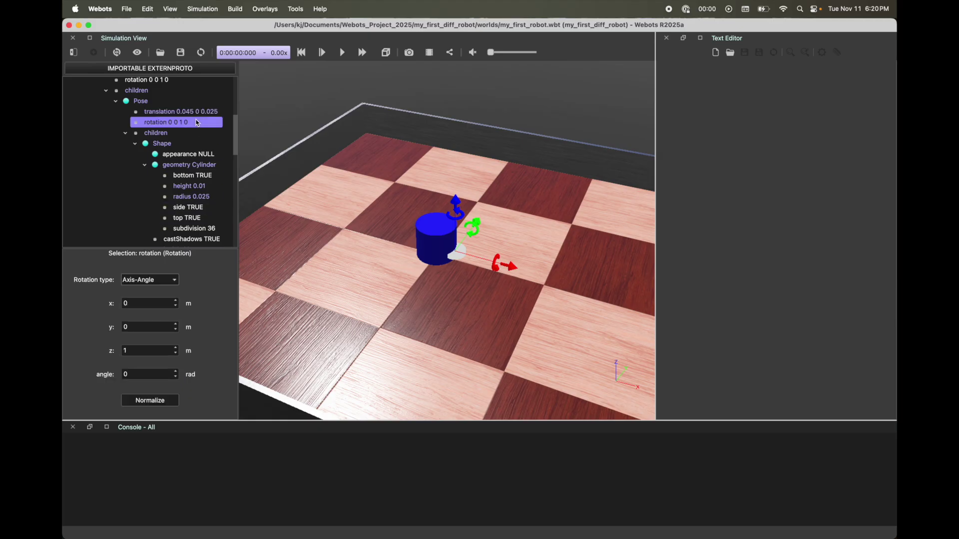
{"action": "double_click", "coordinate": [152, 323]}
{"action": "type", "text": "1"}
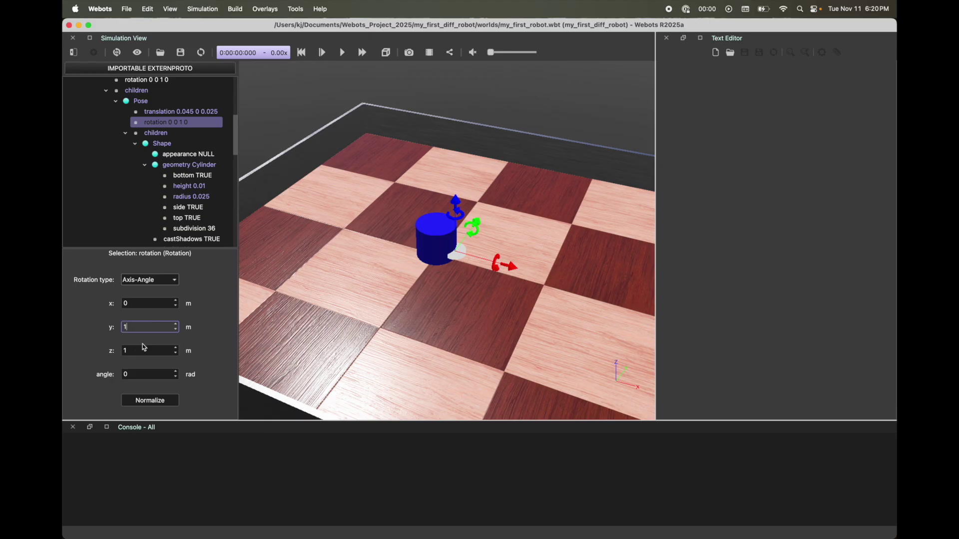
{"action": "double_click", "coordinate": [138, 353]}
{"action": "type", "text": "0"}
{"action": "double_click", "coordinate": [148, 374]}
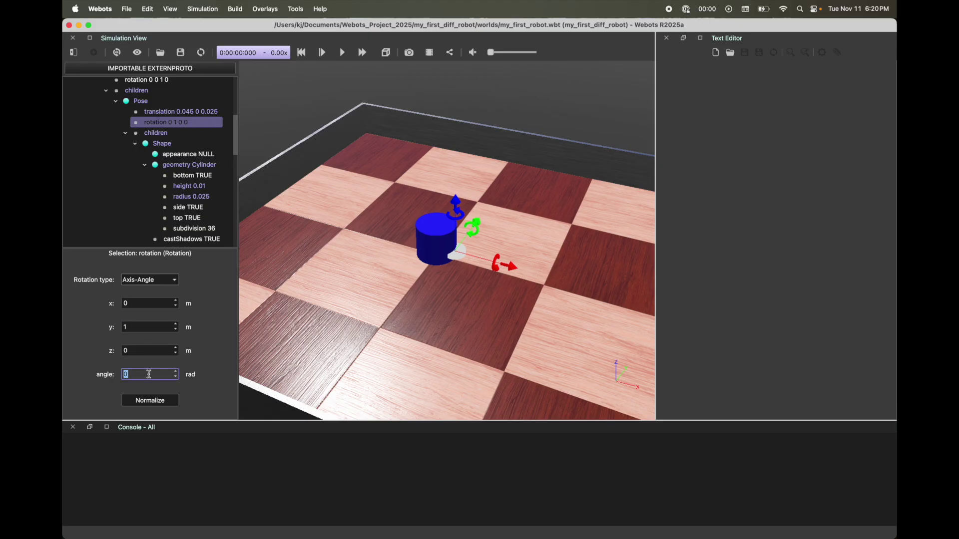
{"action": "type", "text": "1.57"}
{"action": "key", "text": "Return"}
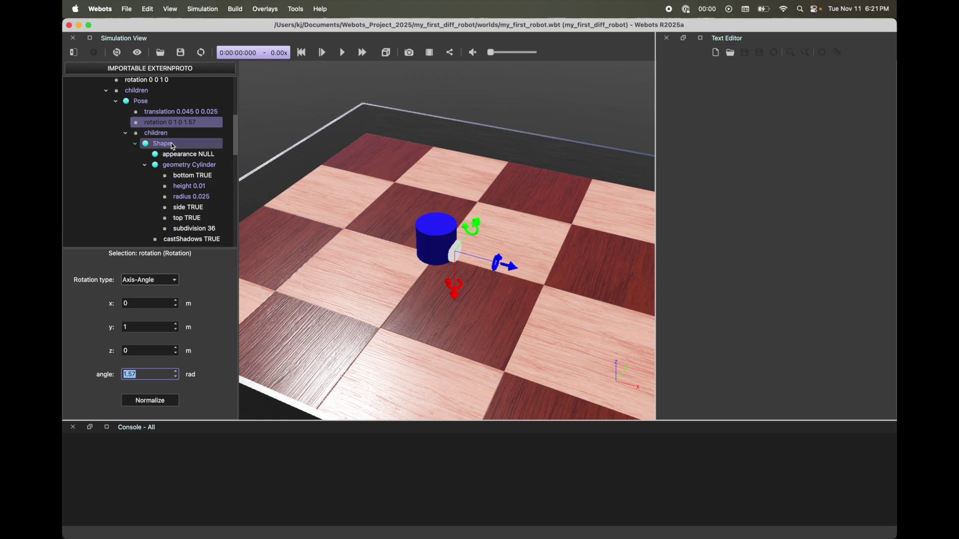
Assign a PBRAppearance node to the wheel Shape's appearance field and expand its properties
{"action": "left_click", "coordinate": [183, 154]}
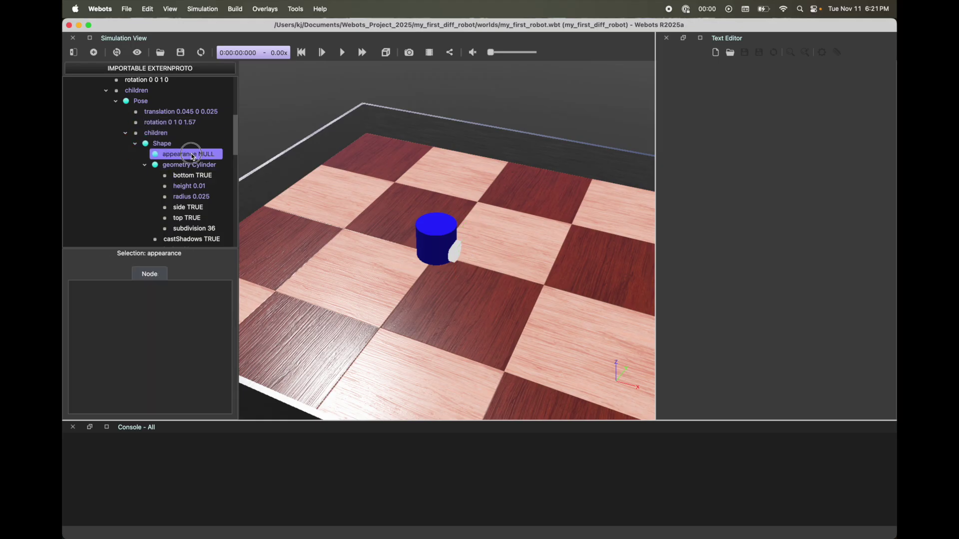
{"action": "left_click", "coordinate": [94, 53]}
{"action": "left_click", "coordinate": [298, 174]}
{"action": "left_click", "coordinate": [347, 194]}
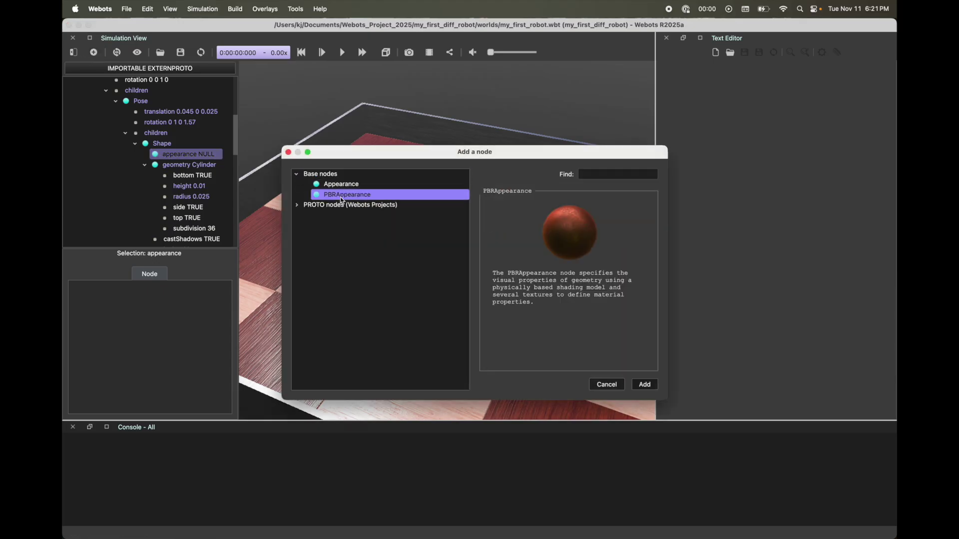
{"action": "left_click", "coordinate": [644, 385]}
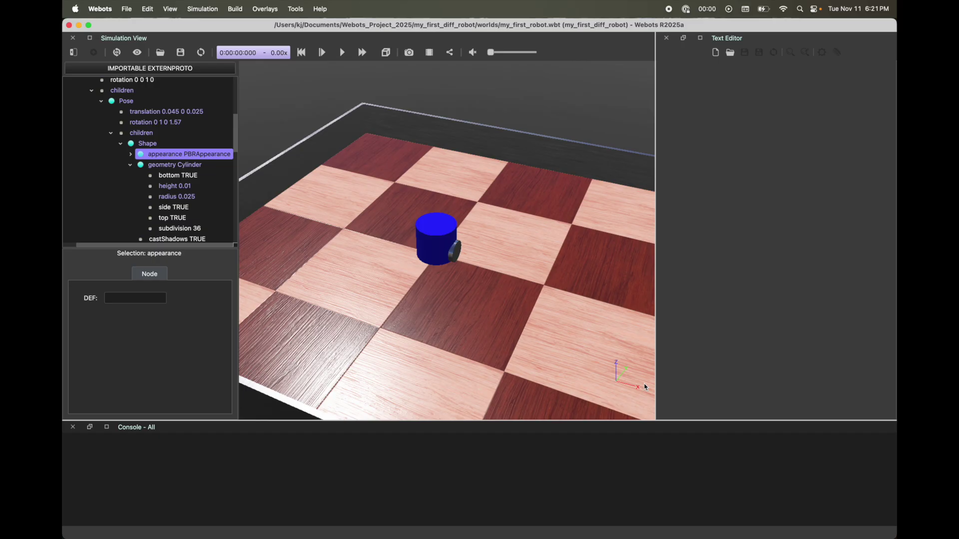
{"action": "left_click", "coordinate": [130, 154]}
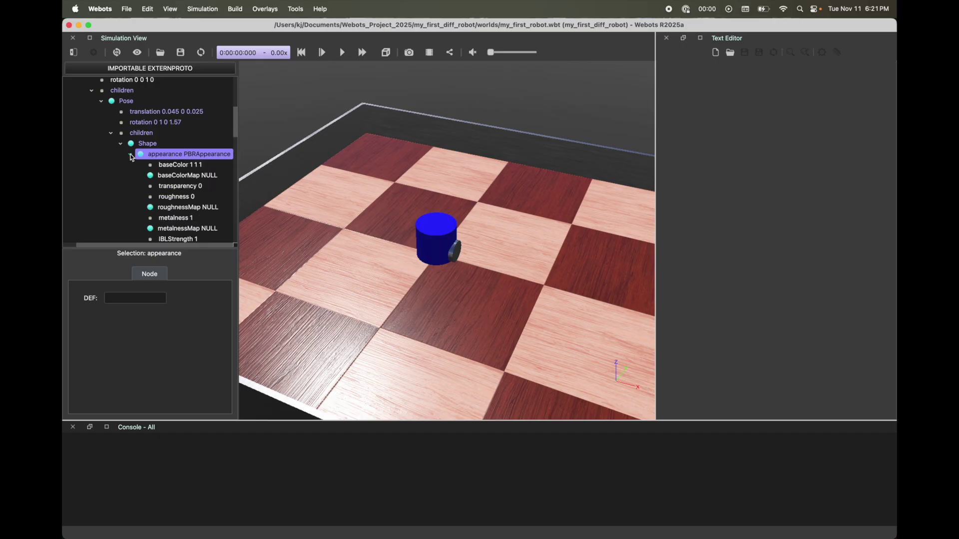
Set the wheel appearance's baseColor to red with RGB values 1 0 0
{"action": "left_click", "coordinate": [180, 164]}
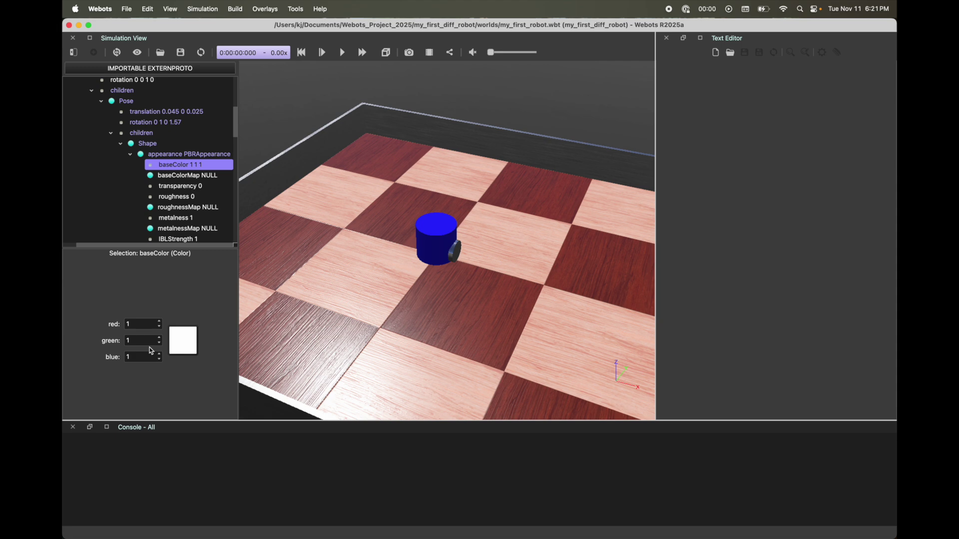
{"action": "double_click", "coordinate": [147, 342]}
{"action": "type", "text": "0"}
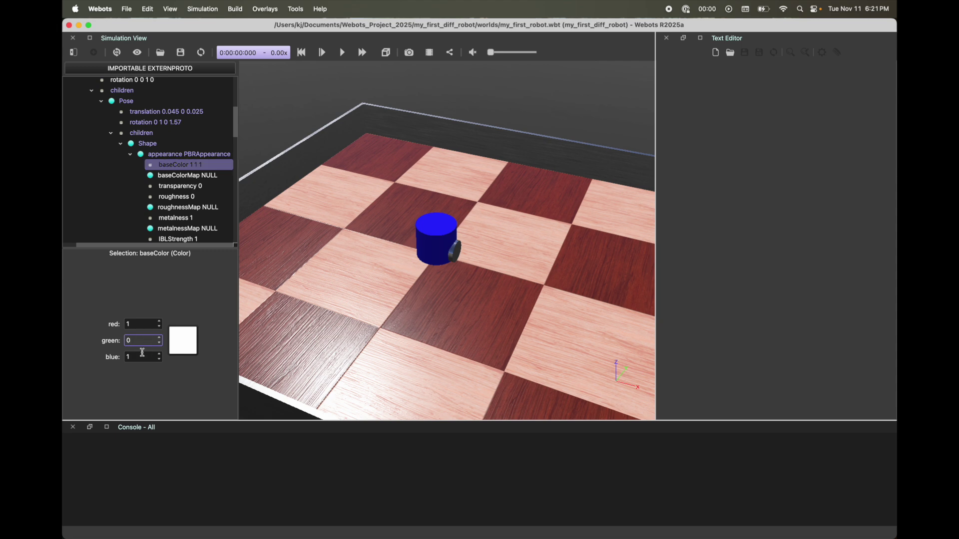
{"action": "double_click", "coordinate": [141, 355]}
{"action": "type", "text": "0"}
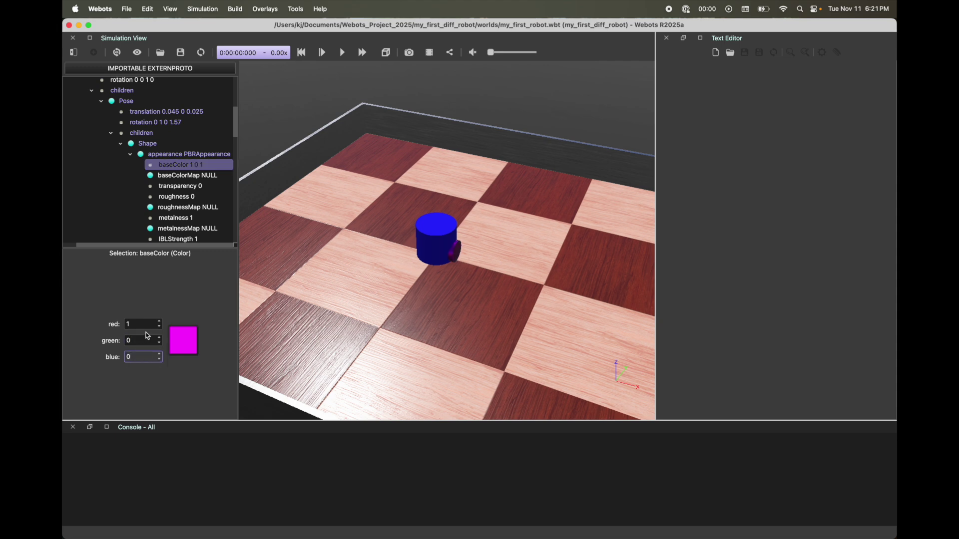
{"action": "key", "text": "Return"}
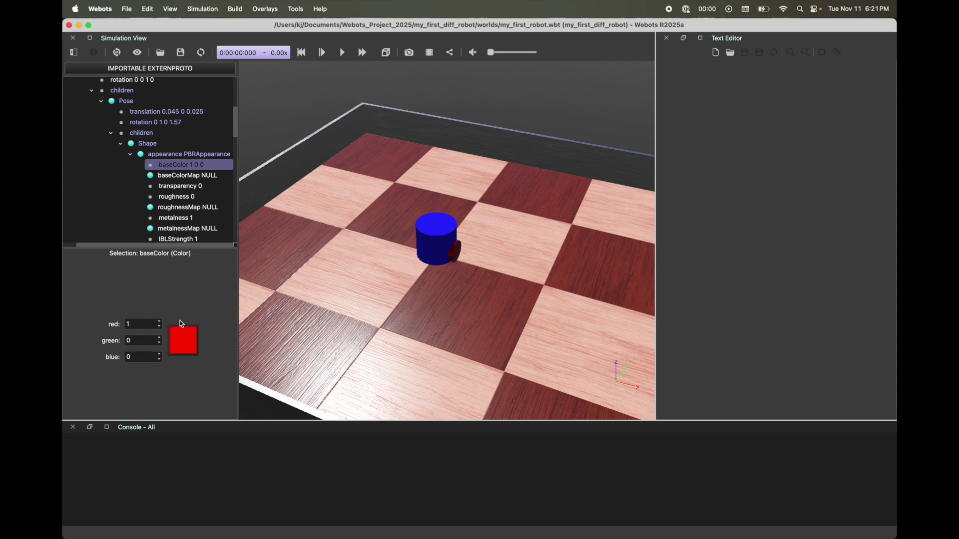
Set the wheel appearance's roughness to 1 and metalness to 0, and save the world
{"action": "left_click", "coordinate": [173, 196]}
{"action": "double_click", "coordinate": [148, 340]}
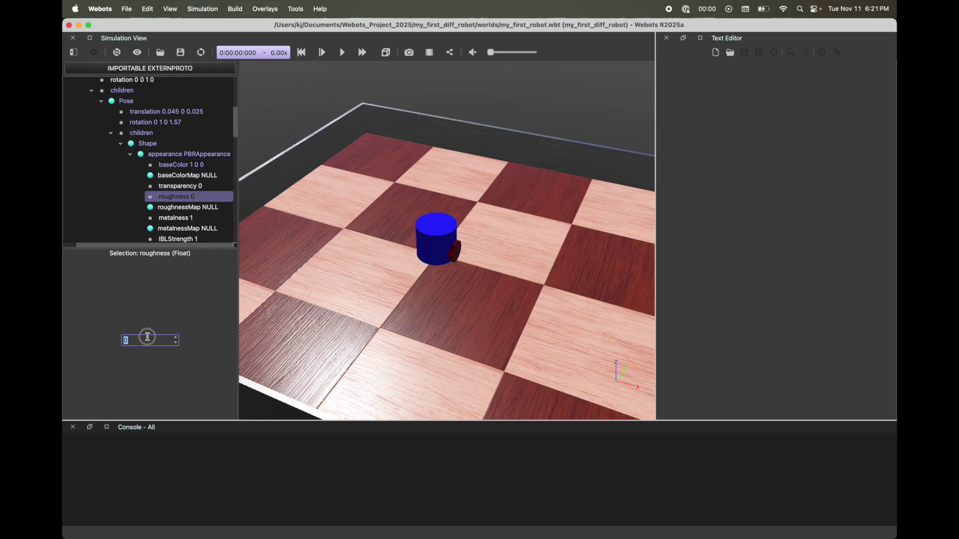
{"action": "type", "text": "1"}
{"action": "left_click", "coordinate": [176, 218]}
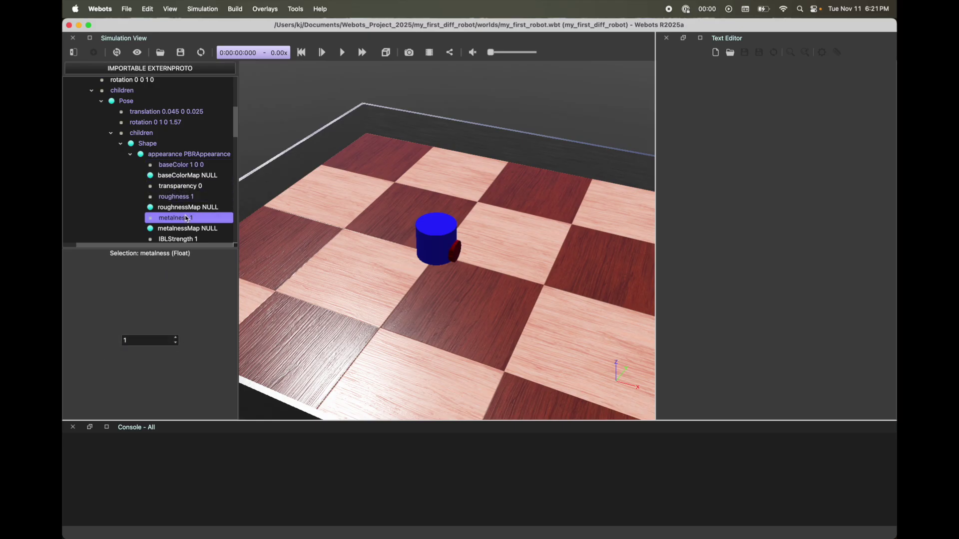
{"action": "double_click", "coordinate": [136, 340]}
{"action": "type", "text": "0"}
{"action": "key", "text": "Return"}
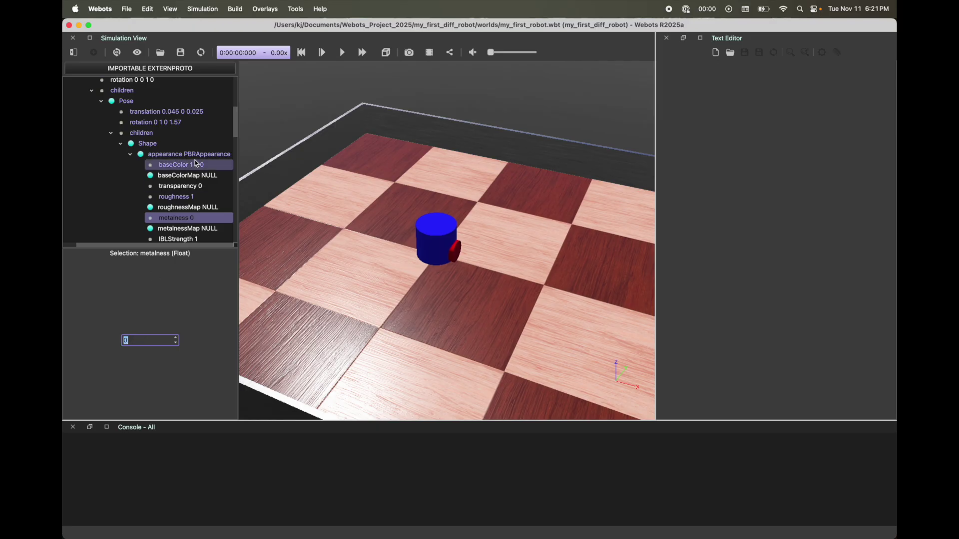
{"action": "left_click", "coordinate": [184, 53]}
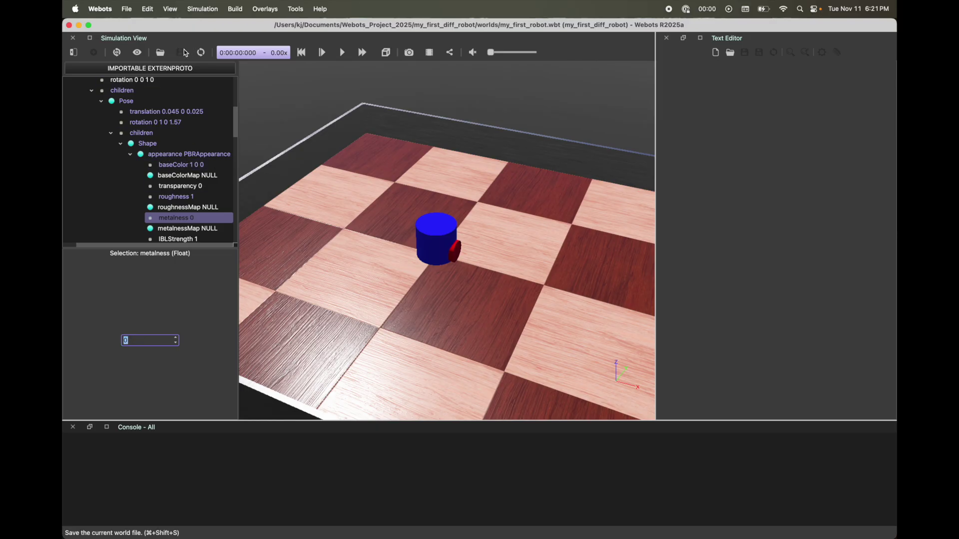
Collapse the wheel's Shape and children branches, and give the wheel Pose the DEF name wheel
{"action": "scroll", "coordinate": [133, 151], "scroll_direction": "up", "scroll_amount": 5}
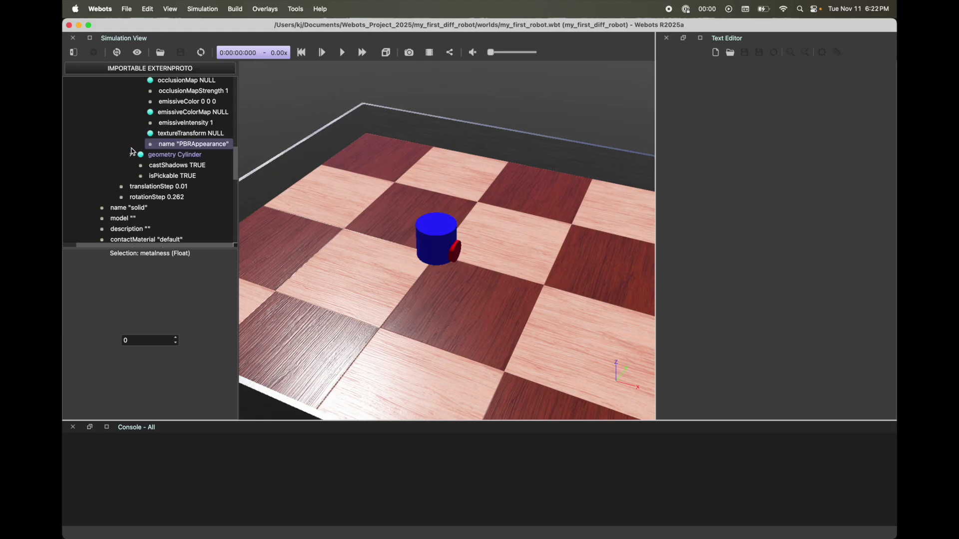
{"action": "left_click", "coordinate": [130, 134]}
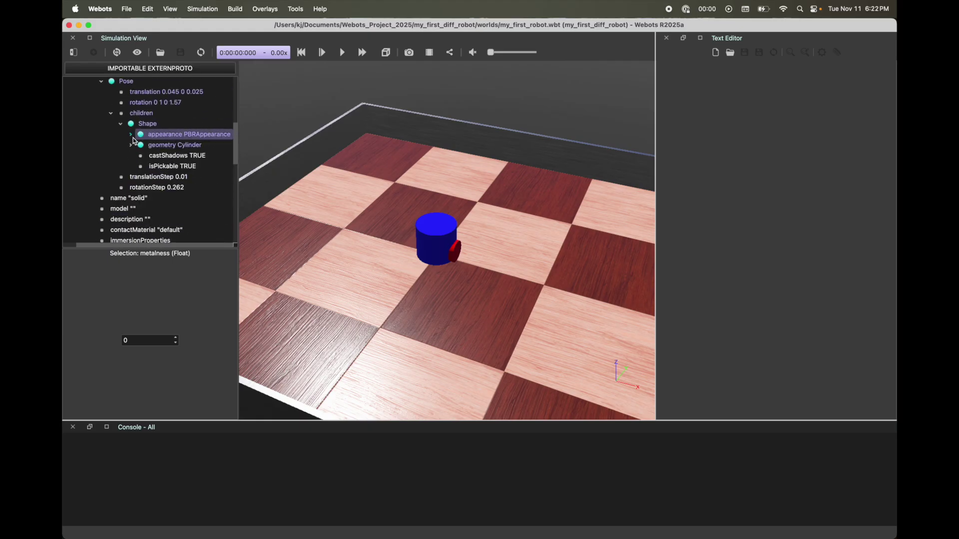
{"action": "left_click", "coordinate": [120, 125]}
{"action": "left_click", "coordinate": [127, 114]}
{"action": "left_click", "coordinate": [126, 114]}
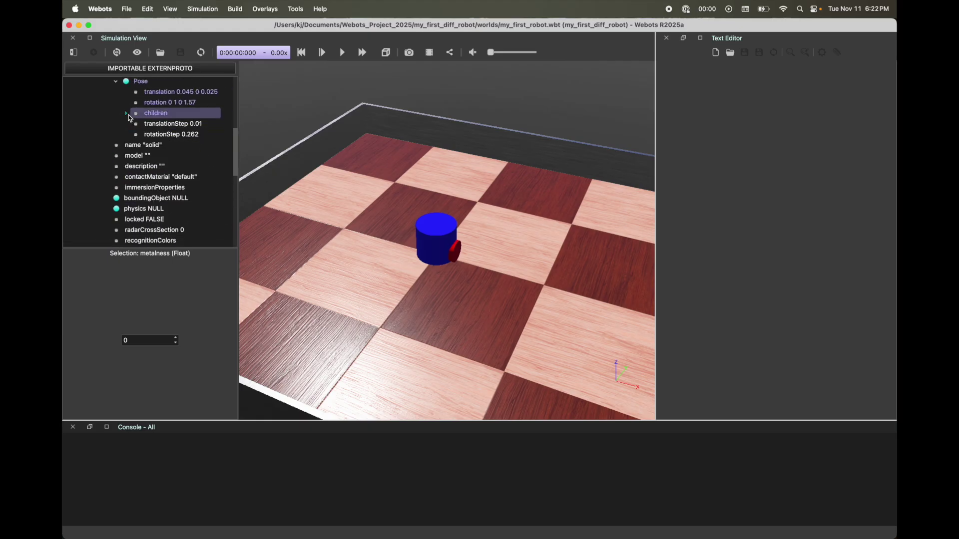
{"action": "left_click", "coordinate": [148, 198]}
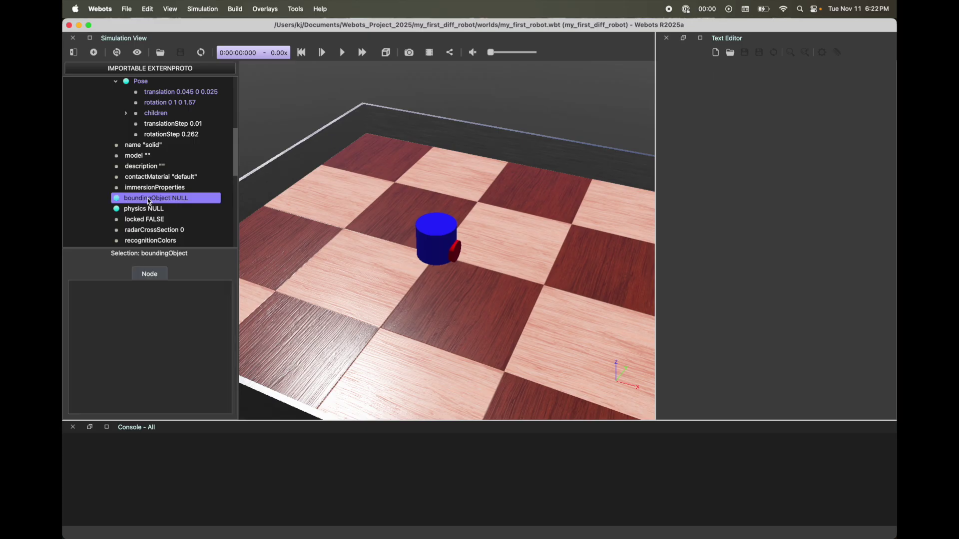
{"action": "left_click", "coordinate": [138, 83]}
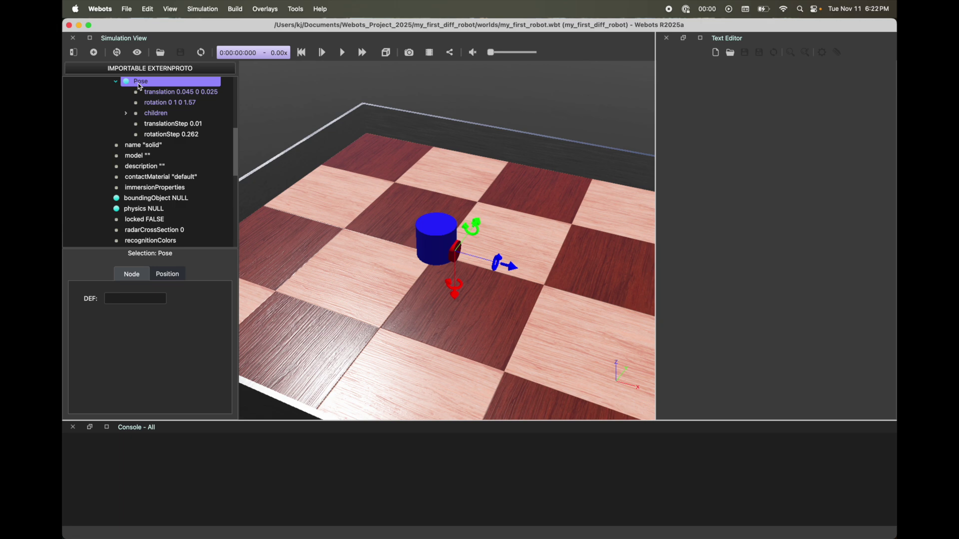
{"action": "left_click", "coordinate": [130, 299]}
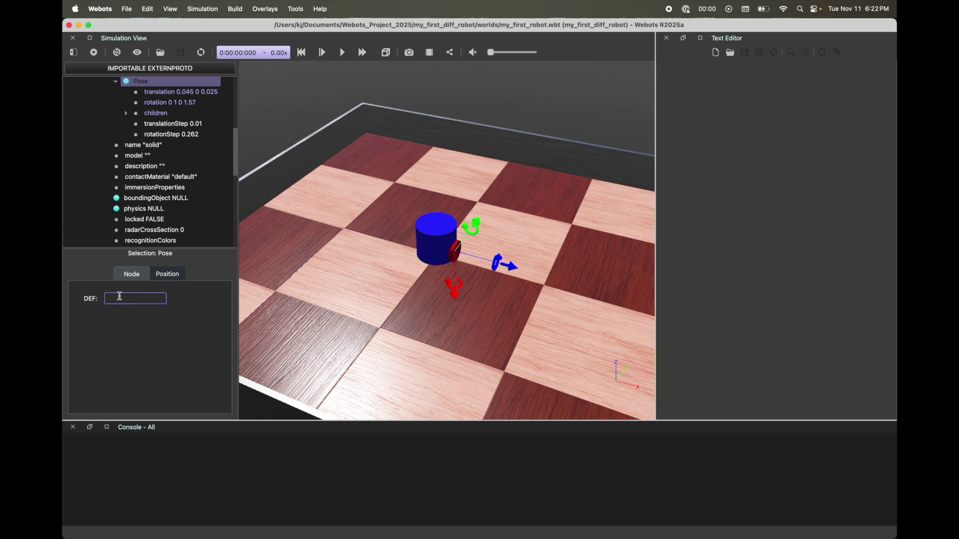
{"action": "left_click", "coordinate": [98, 83]}
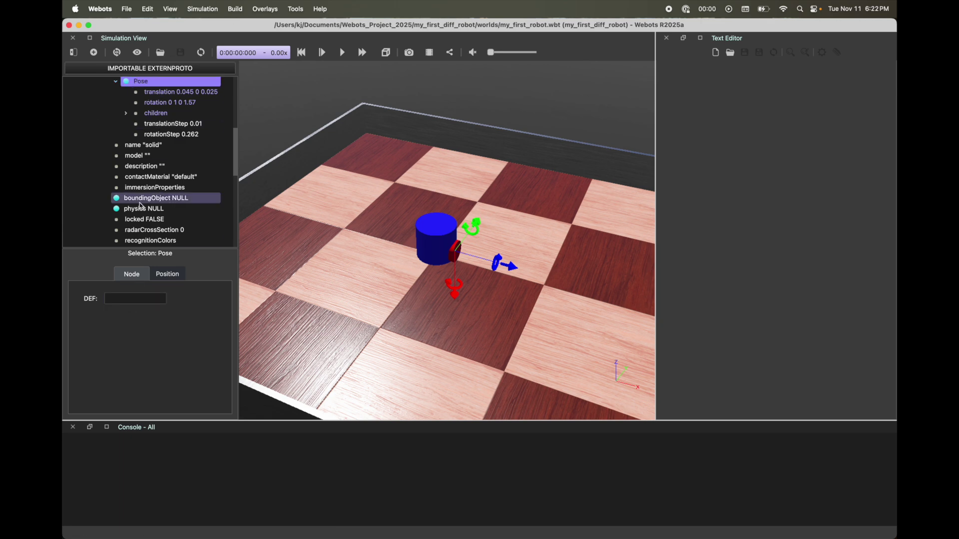
{"action": "left_click", "coordinate": [122, 301]}
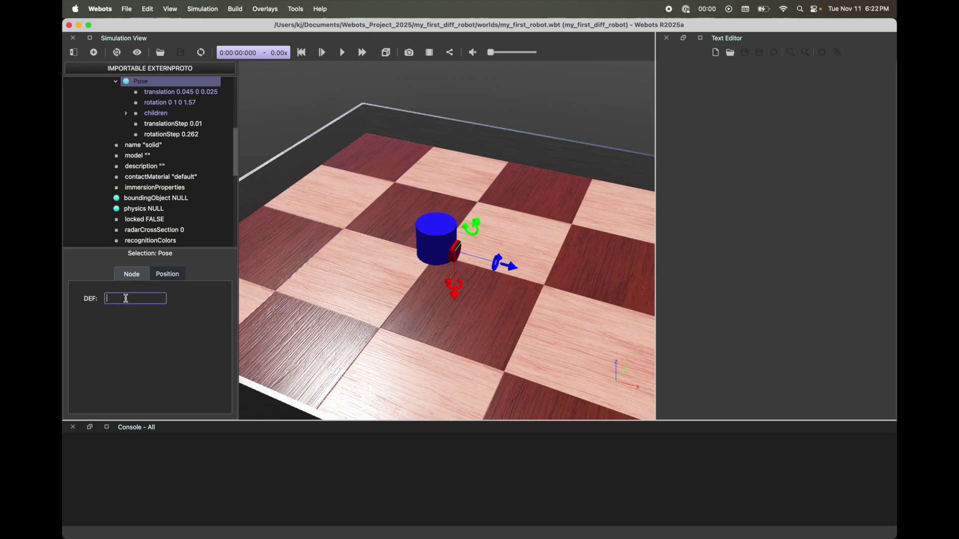
{"action": "type", "text": "wheel"}
{"action": "key", "text": "Return"}
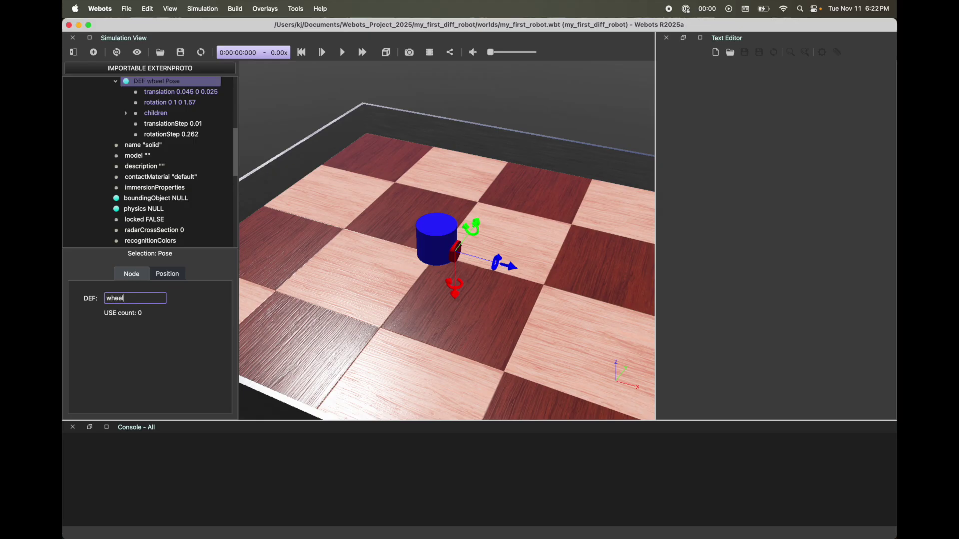
Assign the wheel Pose via USE as the endPoint Solid's boundingObject and save the world
{"action": "left_click", "coordinate": [149, 199]}
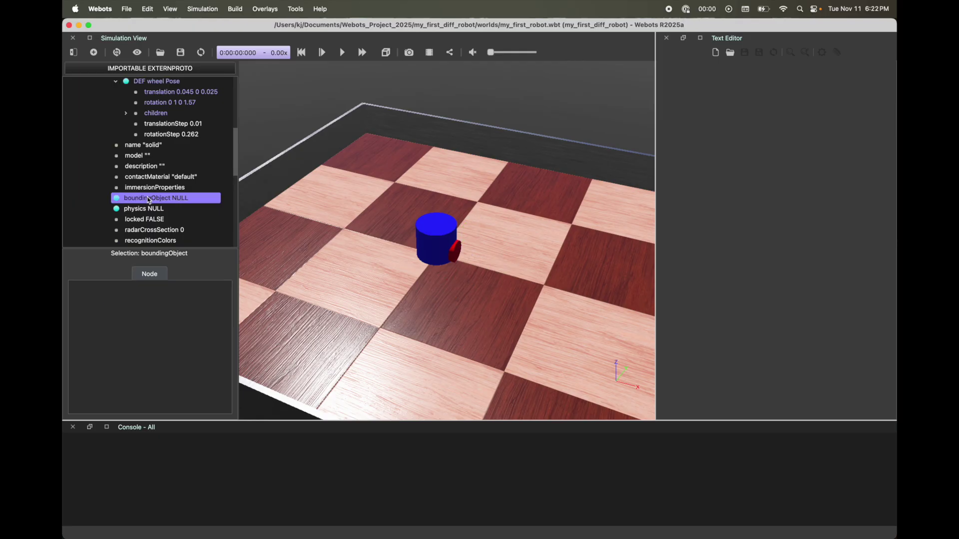
{"action": "left_click", "coordinate": [94, 53]}
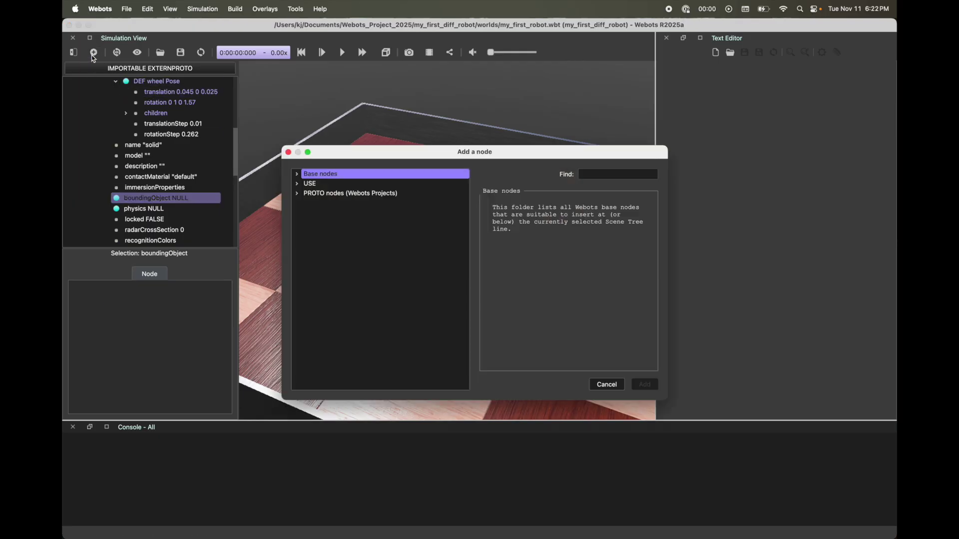
{"action": "left_click", "coordinate": [319, 187]}
{"action": "left_click", "coordinate": [297, 183]}
{"action": "left_click", "coordinate": [352, 205]}
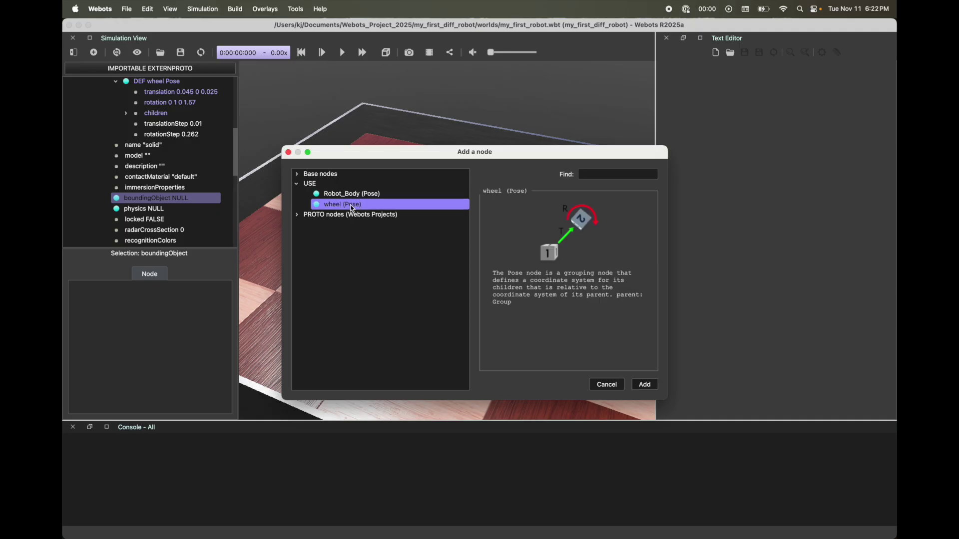
{"action": "left_click", "coordinate": [645, 385]}
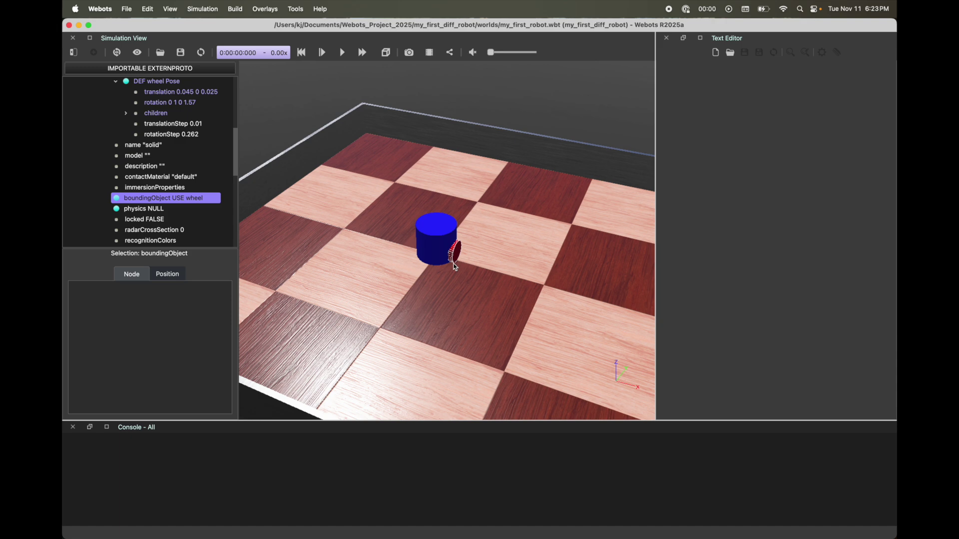
{"action": "left_click", "coordinate": [187, 56]}
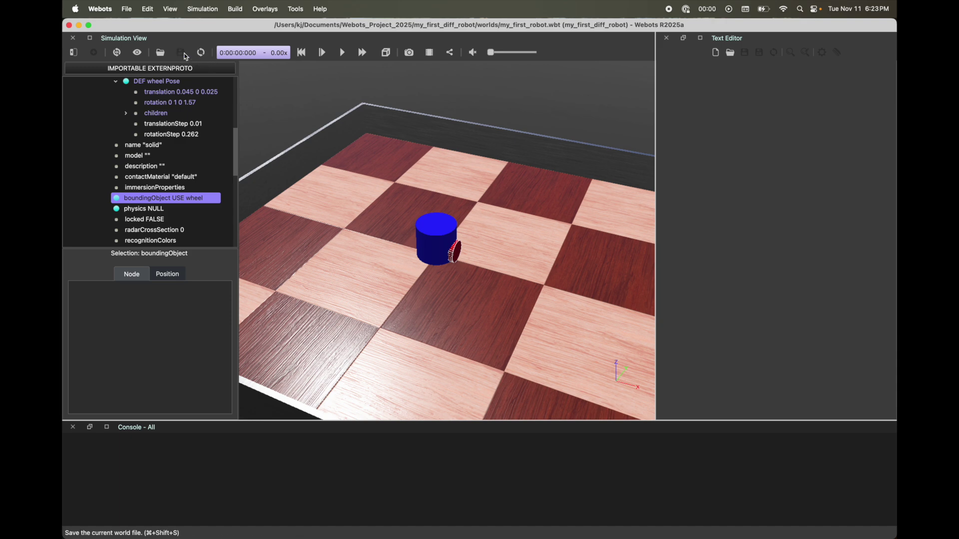
Collapse the HingeJoint's endPoint Solid and add a HingeJointParameters node to the joint's jointParameters field
{"action": "scroll", "coordinate": [149, 159], "scroll_direction": "up", "scroll_amount": 4}
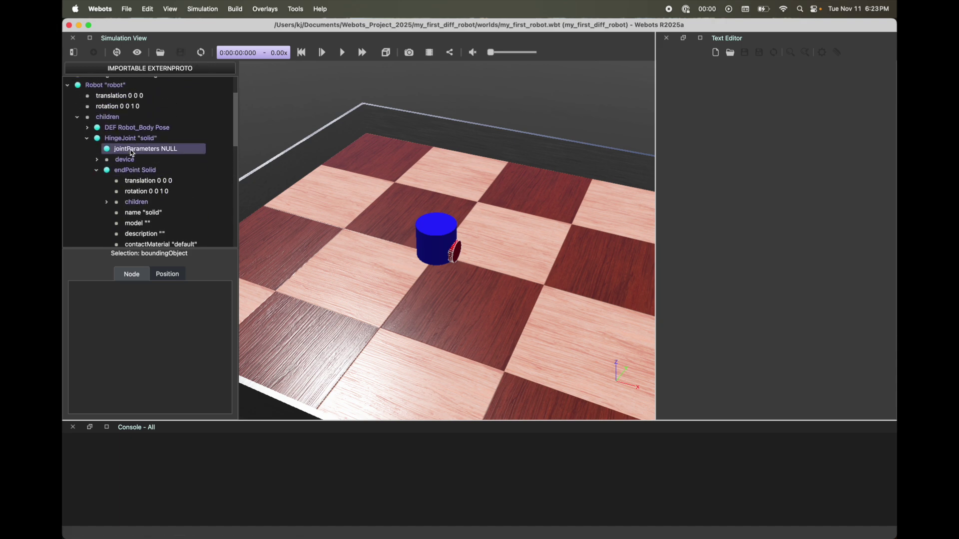
{"action": "left_click", "coordinate": [115, 135]}
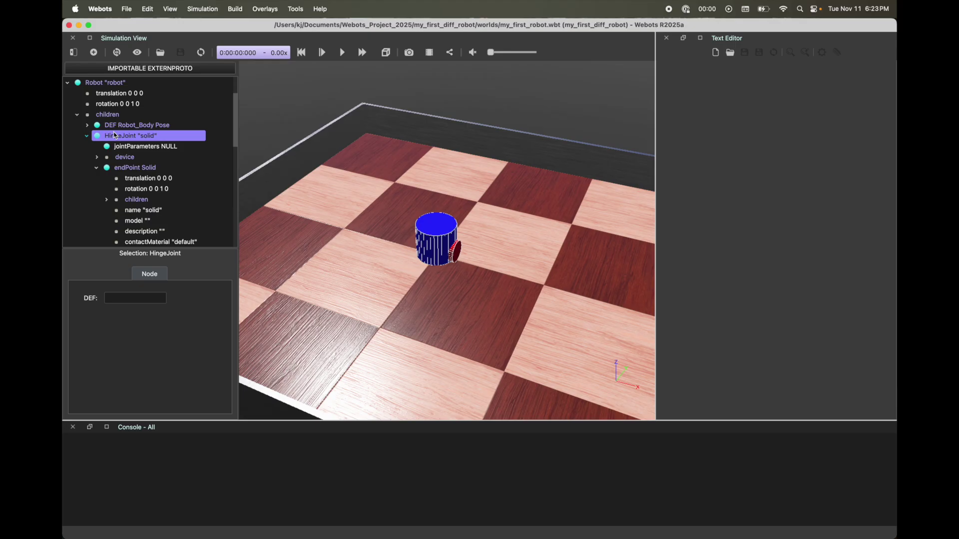
{"action": "left_click", "coordinate": [97, 157]}
{"action": "left_click", "coordinate": [135, 168]}
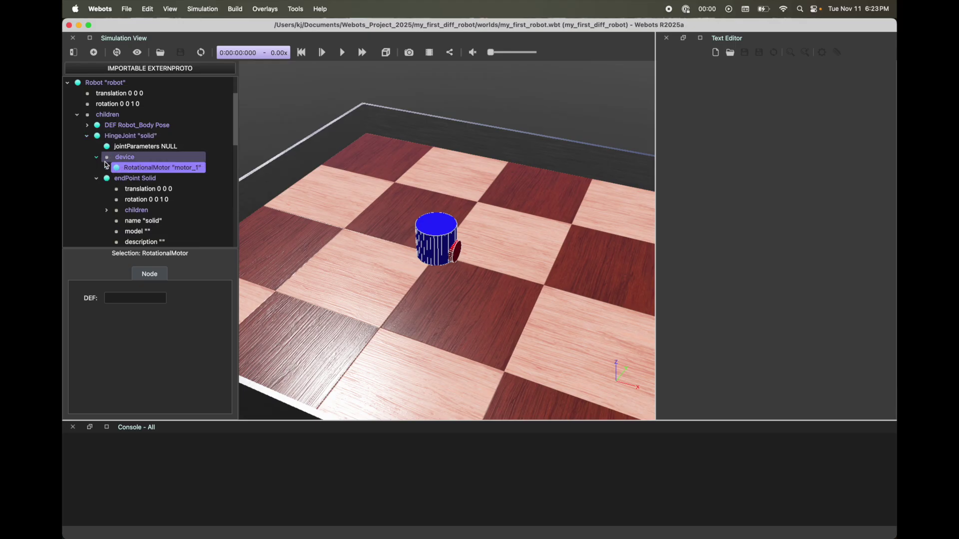
{"action": "left_click", "coordinate": [96, 157]}
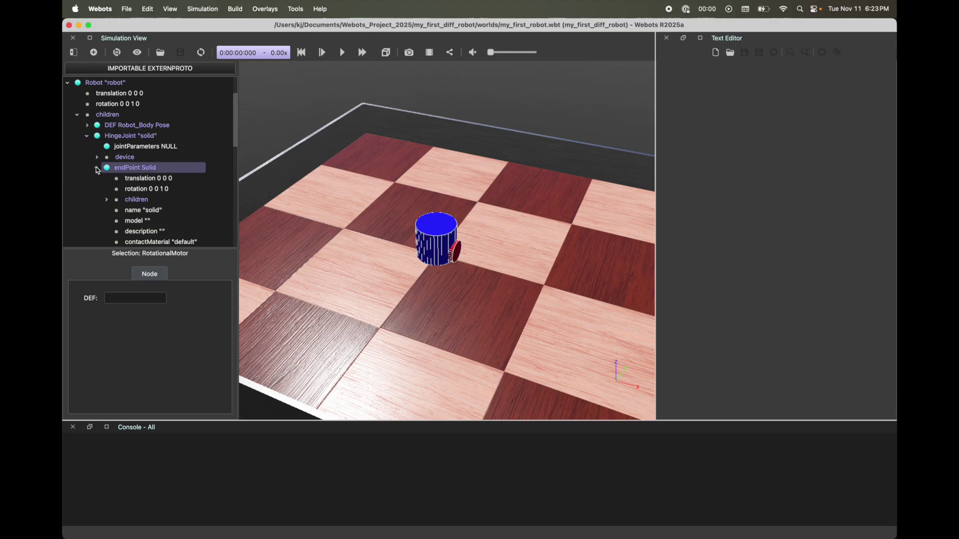
{"action": "left_click", "coordinate": [156, 210]}
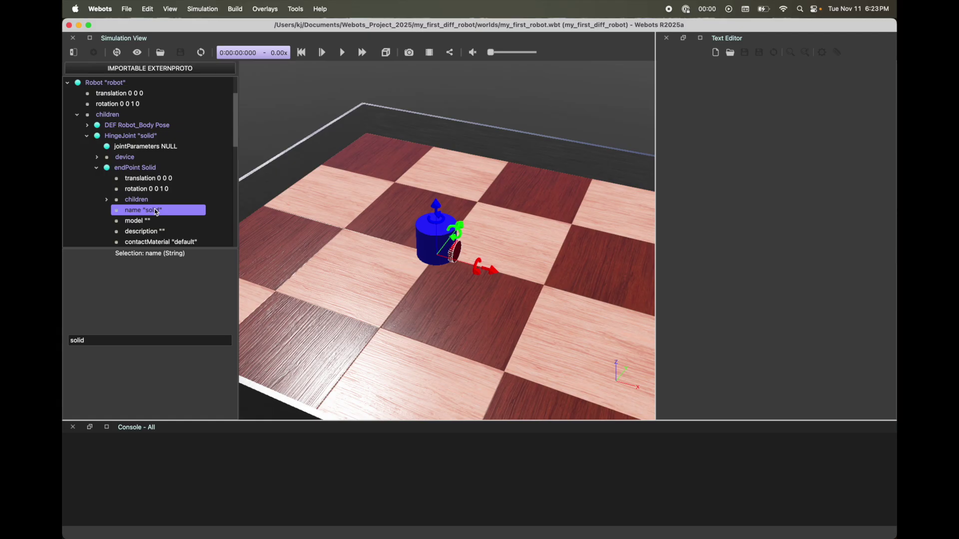
{"action": "left_click", "coordinate": [97, 168]}
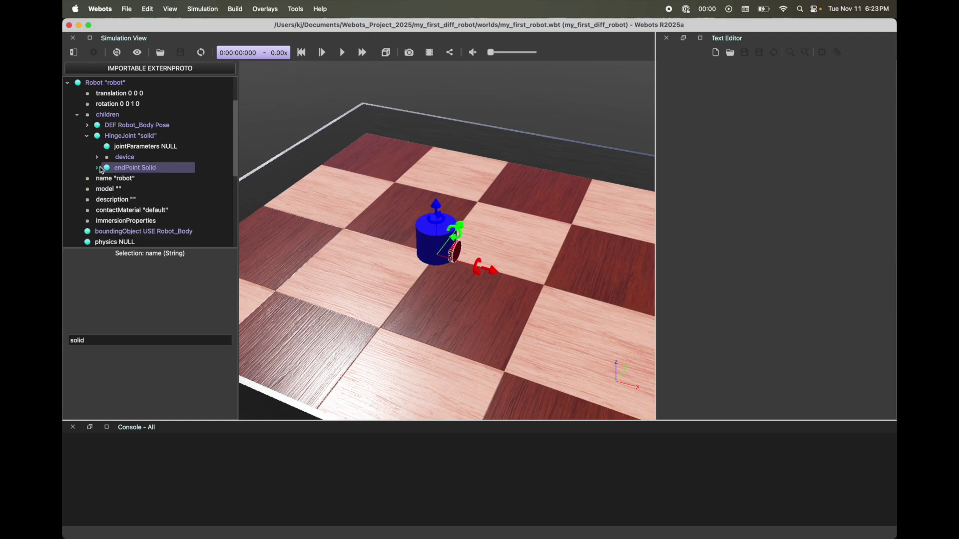
{"action": "left_click", "coordinate": [154, 148]}
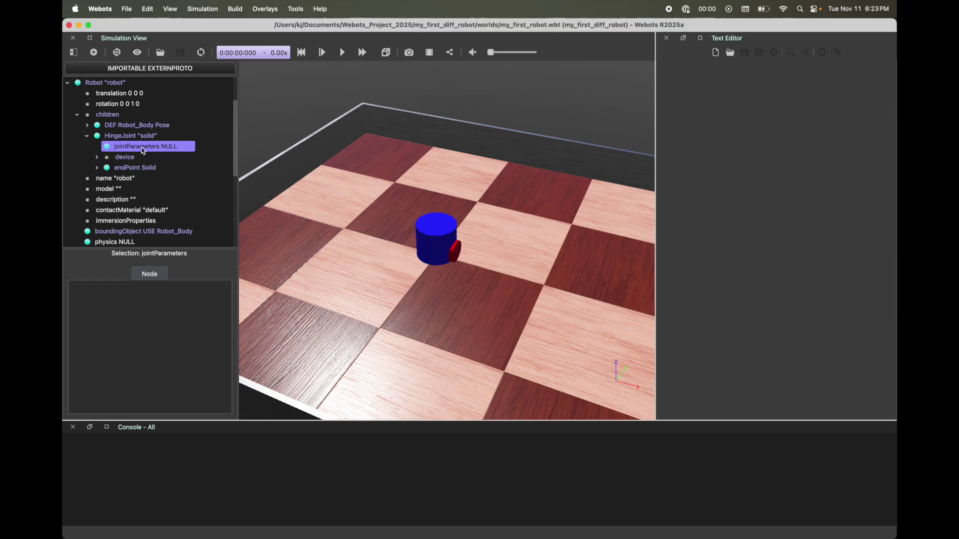
{"action": "left_click", "coordinate": [93, 53]}
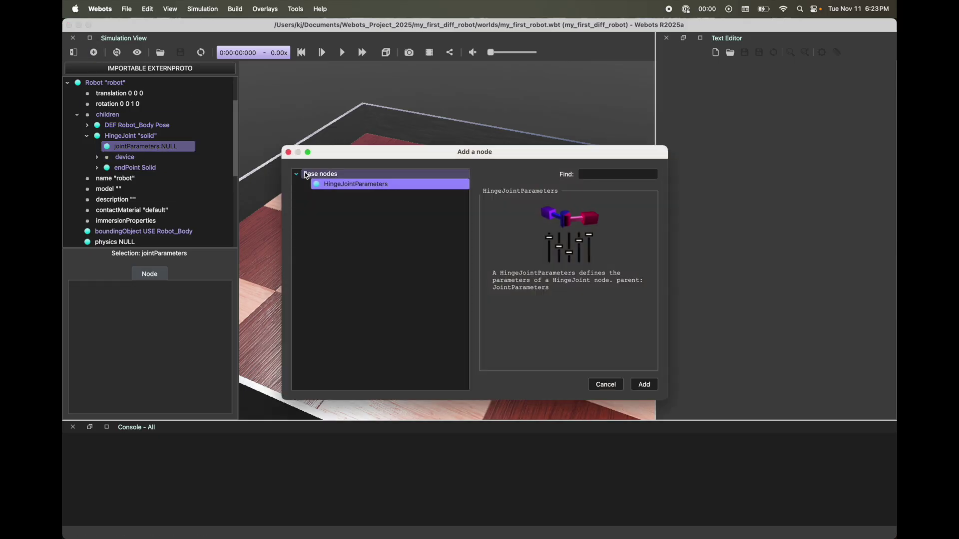
{"action": "left_click", "coordinate": [644, 384]}
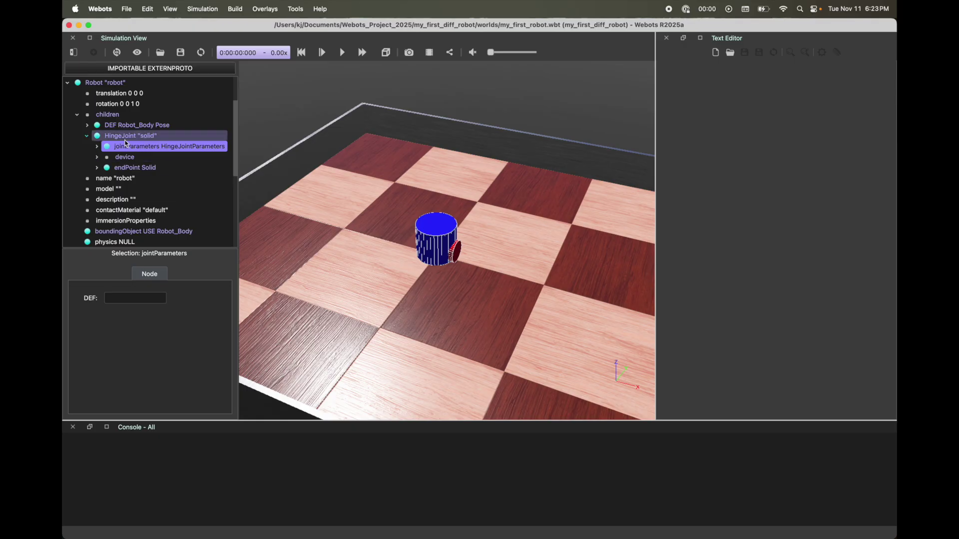
Set the hinge joint's anchor to x 0.045 m and z 0.025 m, and collapse the HingeJoint node
{"action": "left_click", "coordinate": [96, 147]}
{"action": "left_click", "coordinate": [144, 179]}
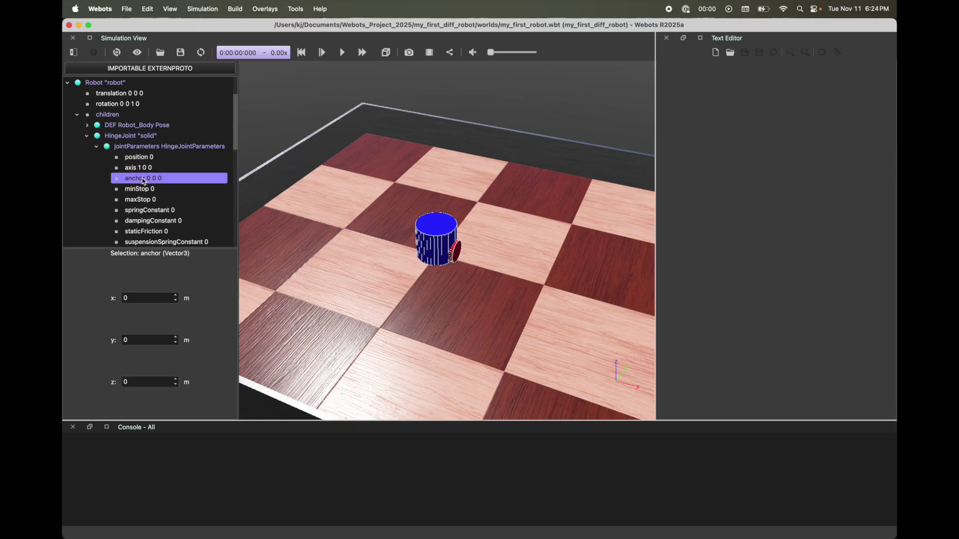
{"action": "left_click", "coordinate": [135, 300]}
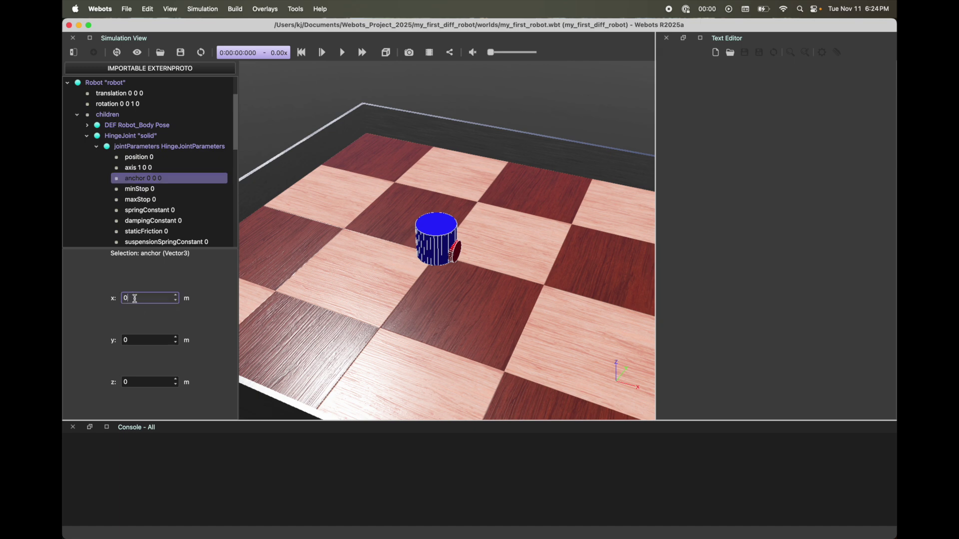
{"action": "type", "text": ".045"}
{"action": "key", "text": "Return"}
{"action": "left_click", "coordinate": [153, 382]}
{"action": "type", "text": ".0"}
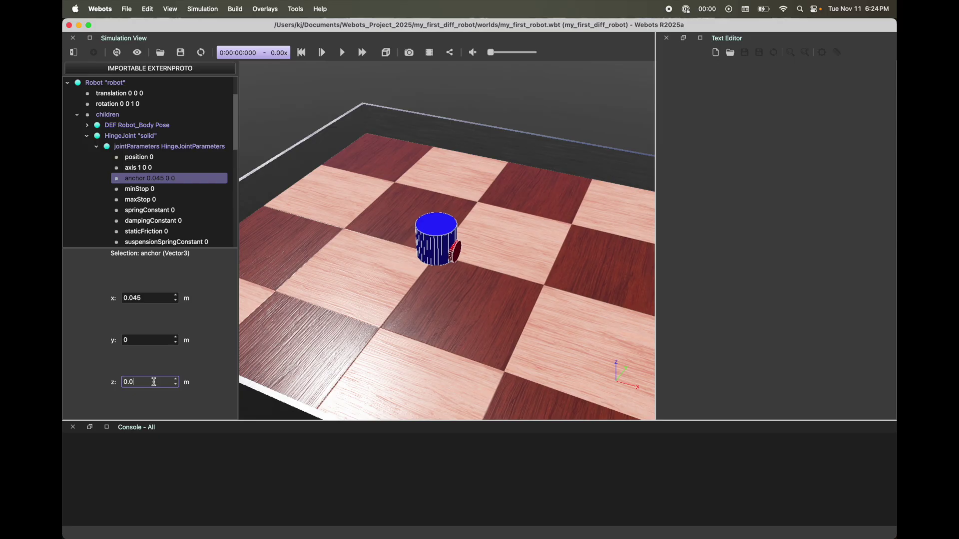
{"action": "type", "text": "25"}
{"action": "key", "text": "Return"}
{"action": "left_click", "coordinate": [159, 127]}
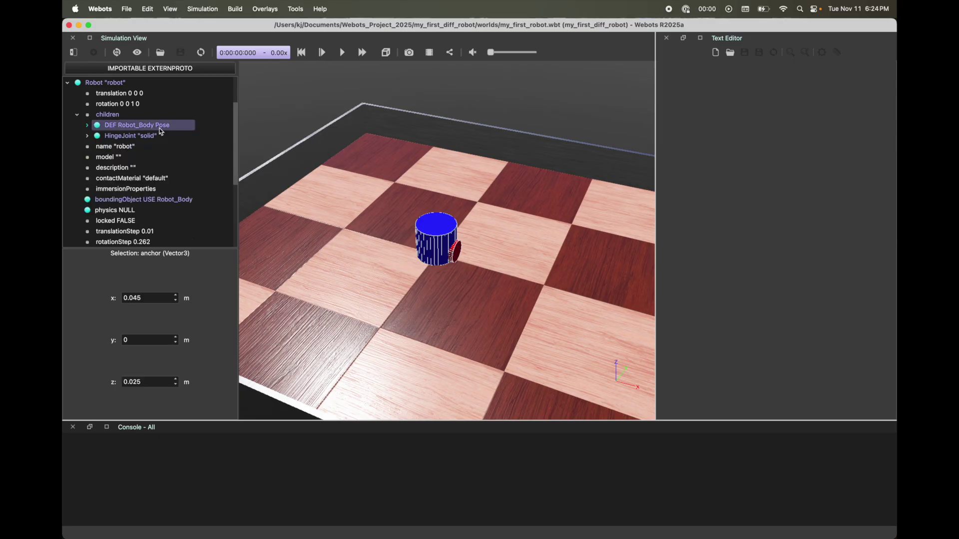
Give the wheel's HingeJoint node the DEF name robot_wheel
{"action": "left_click", "coordinate": [156, 136]}
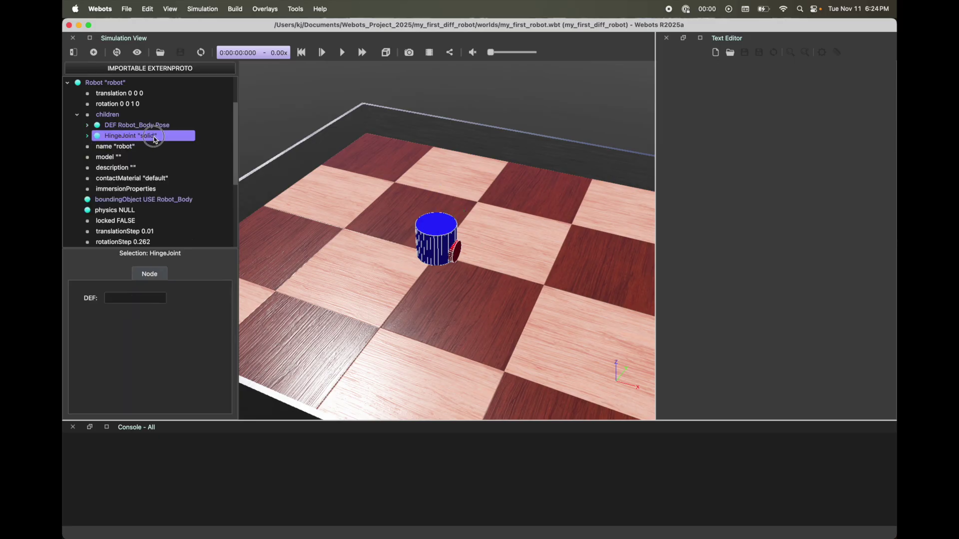
{"action": "left_click", "coordinate": [139, 302]}
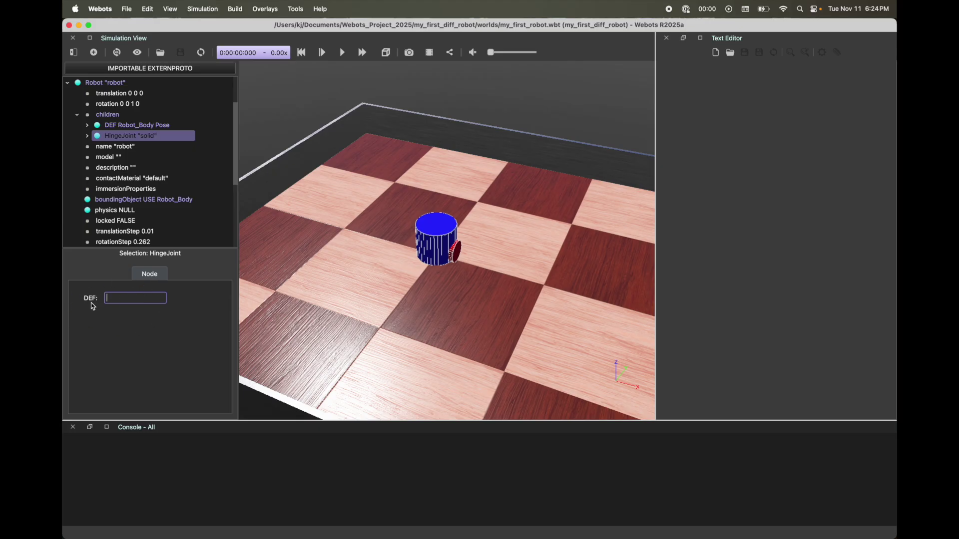
{"action": "type", "text": "robot_wheel"}
{"action": "key", "text": "Return"}
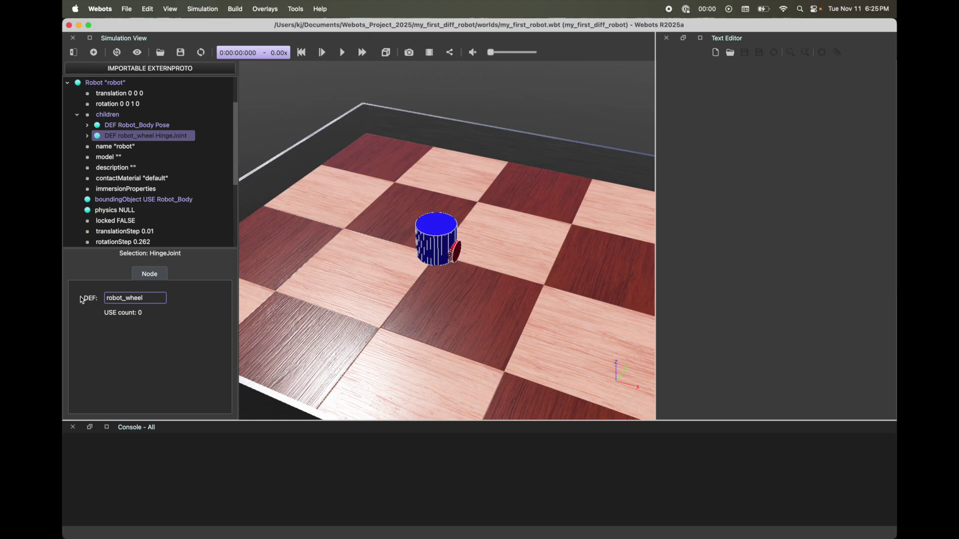
Duplicate the robot_wheel HingeJoint within the robot's children by copying and pasting it
{"action": "left_click", "coordinate": [192, 136]}
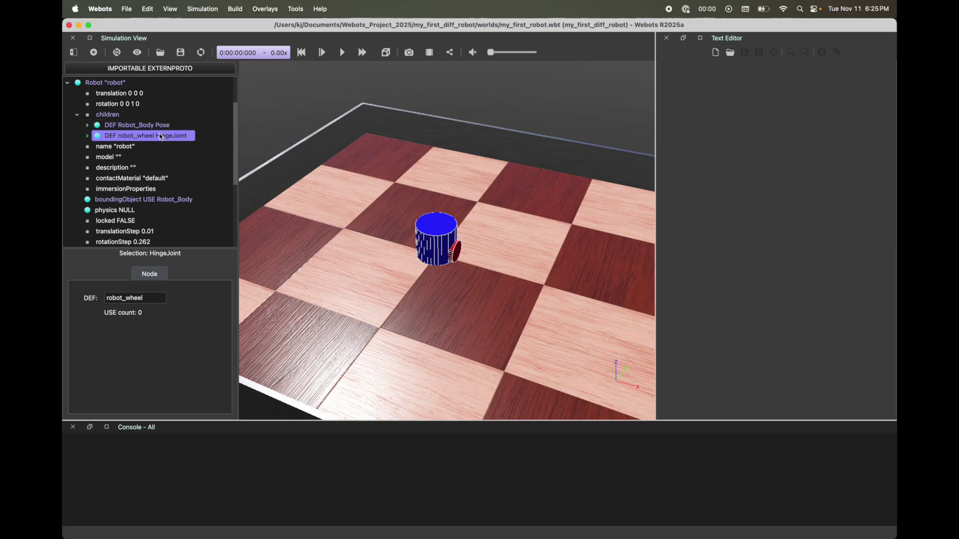
{"action": "key", "text": "super+v"}
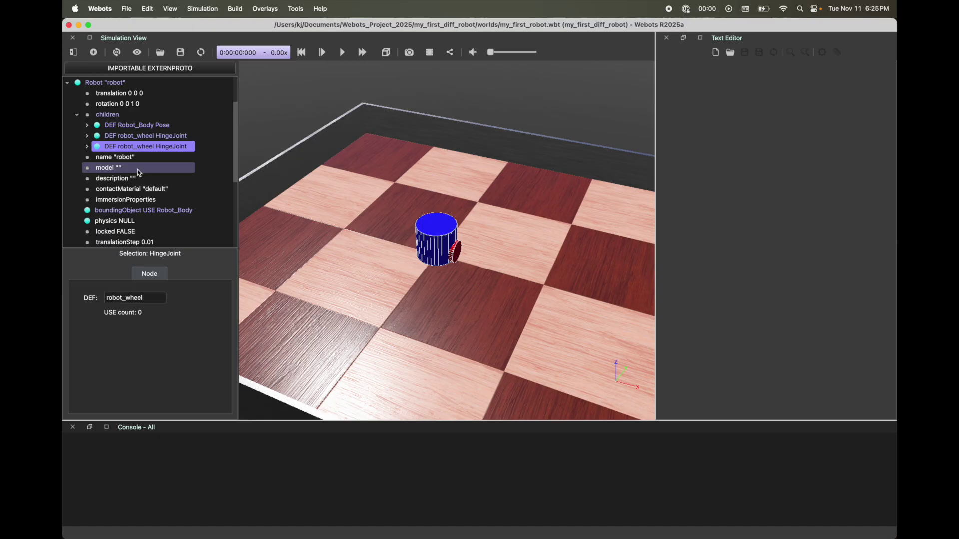
{"action": "left_click", "coordinate": [125, 137]}
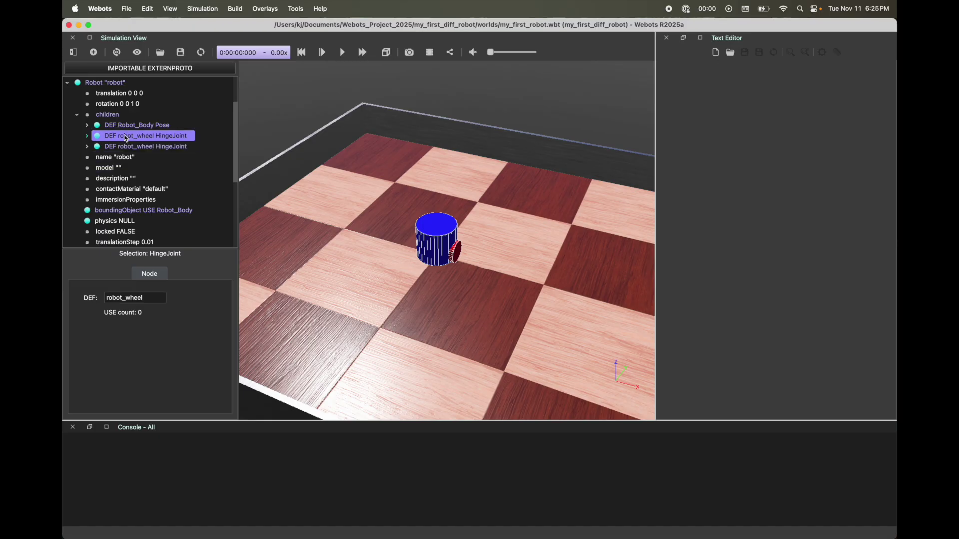
{"action": "left_click", "coordinate": [125, 146]}
{"action": "left_click", "coordinate": [126, 138]}
{"action": "left_click", "coordinate": [124, 146]}
Set the x translation of the wheel Pose inside the second HingeJoint's endPoint Solid to -0.045 m
{"action": "left_click", "coordinate": [87, 146]}
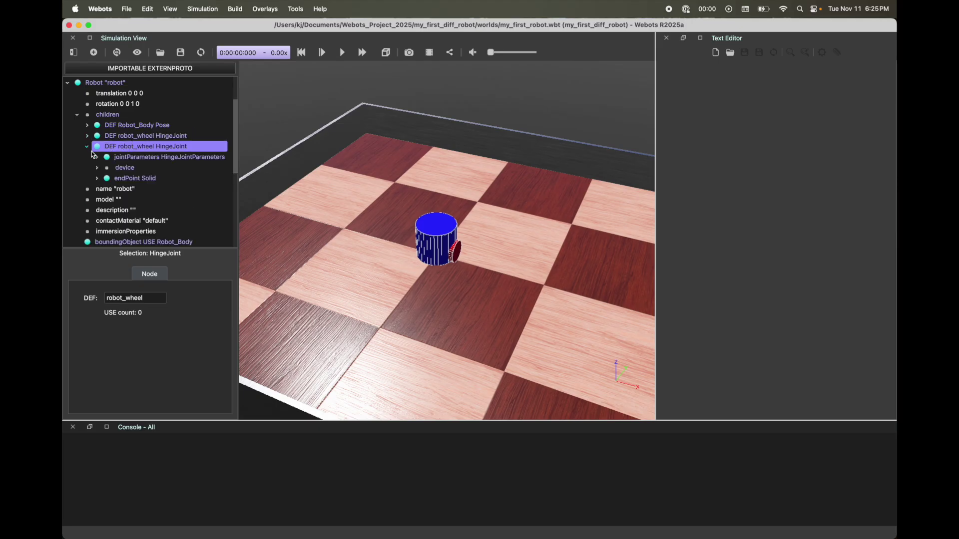
{"action": "left_click", "coordinate": [97, 178]}
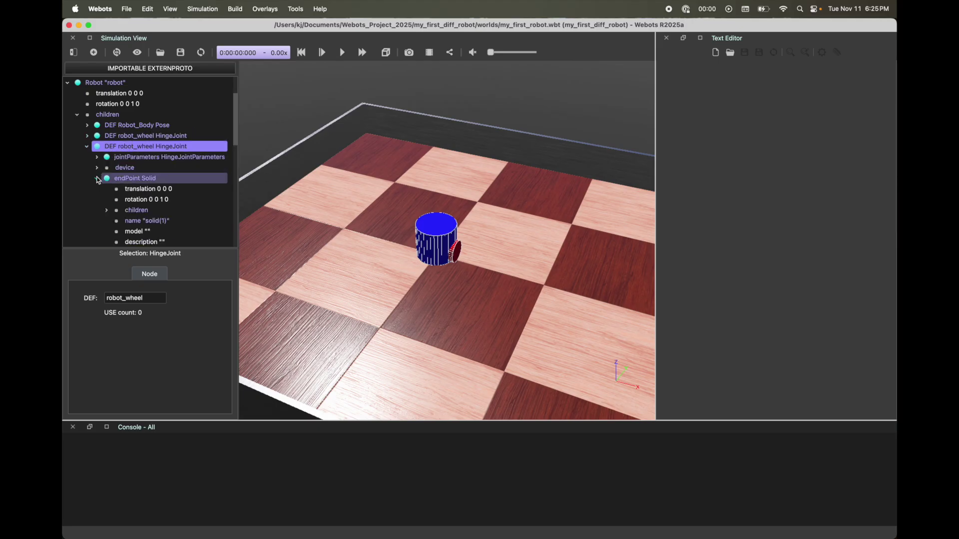
{"action": "left_click", "coordinate": [107, 211]}
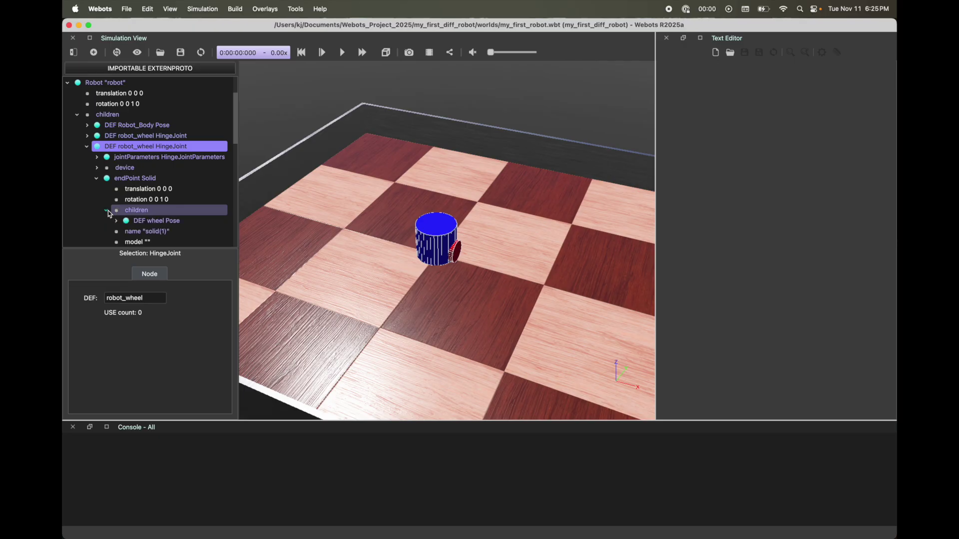
{"action": "left_click", "coordinate": [117, 220]}
{"action": "scroll", "coordinate": [150, 209], "scroll_direction": "down", "scroll_amount": 2}
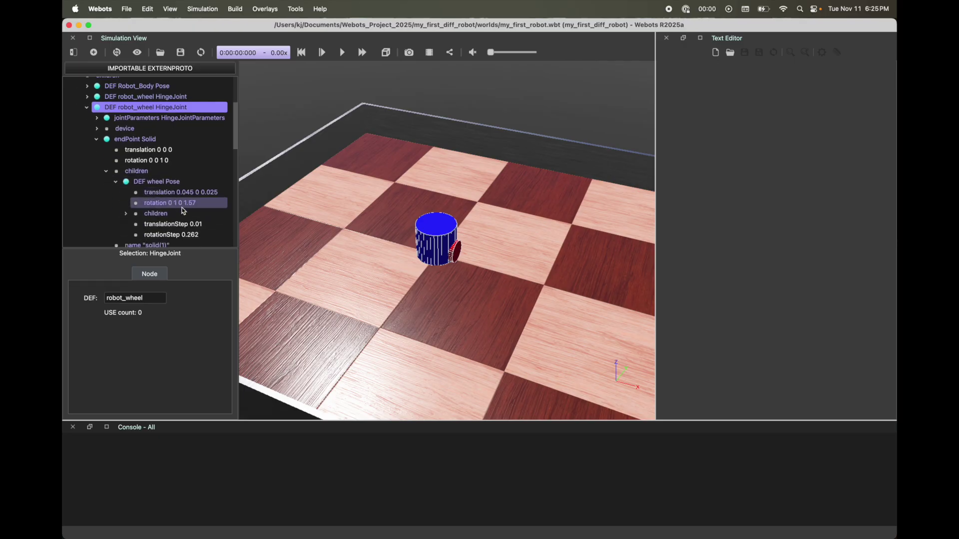
{"action": "left_click", "coordinate": [170, 193]}
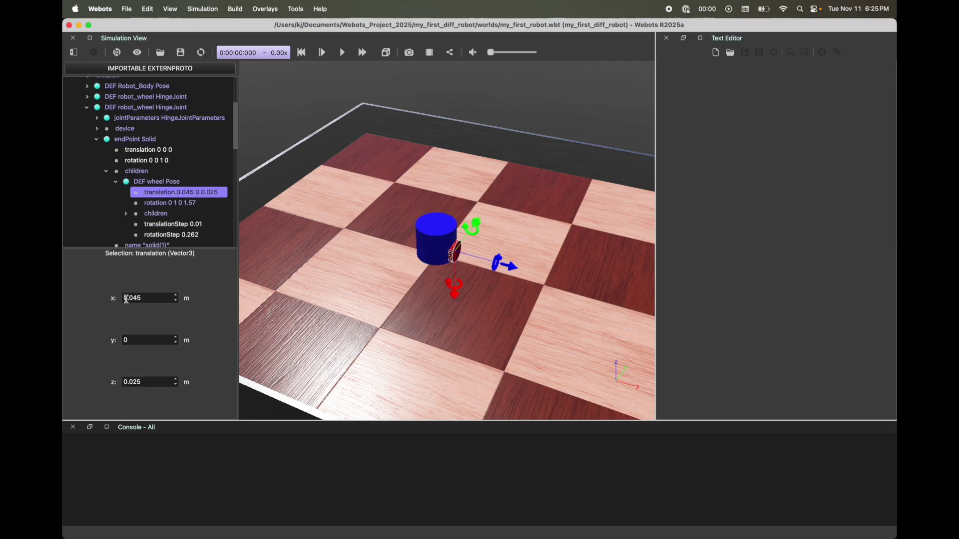
{"action": "left_click", "coordinate": [126, 298]}
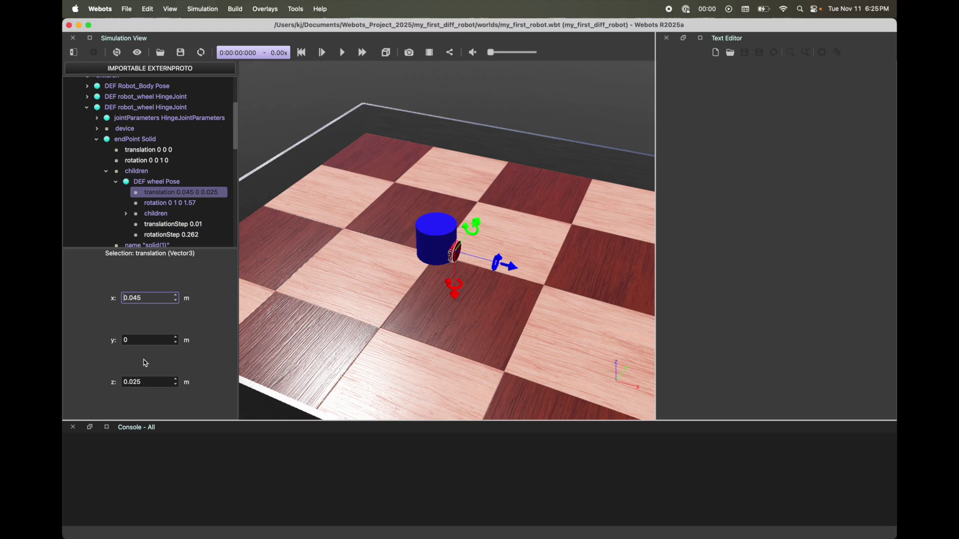
{"action": "type", "text": "-"}
{"action": "key", "text": "Return"}
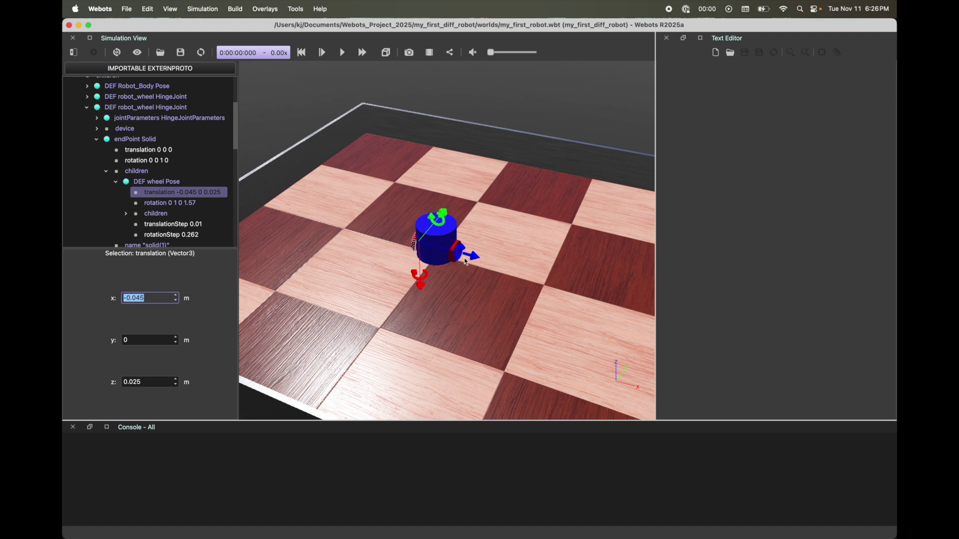
{"action": "left_click", "coordinate": [316, 111]}
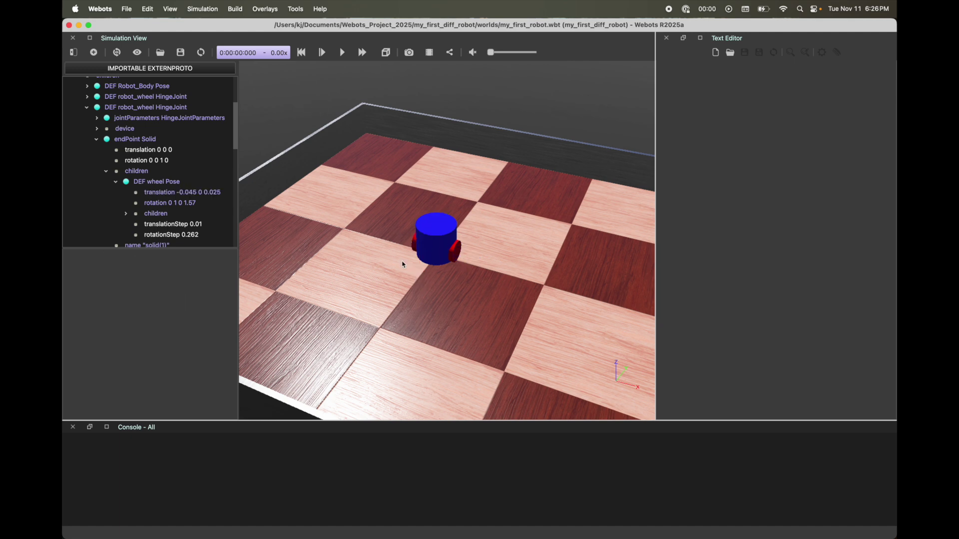
{"action": "scroll", "coordinate": [403, 264], "scroll_direction": "up", "scroll_amount": 6}
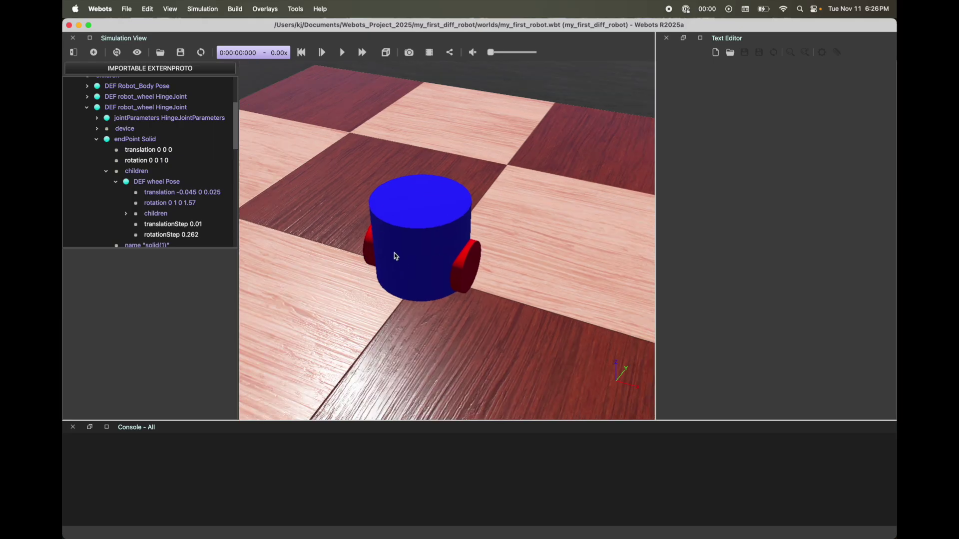
Set the second HingeJoint's anchor x to -0.045 m in its jointParameters and save the world
{"action": "left_click", "coordinate": [152, 119]}
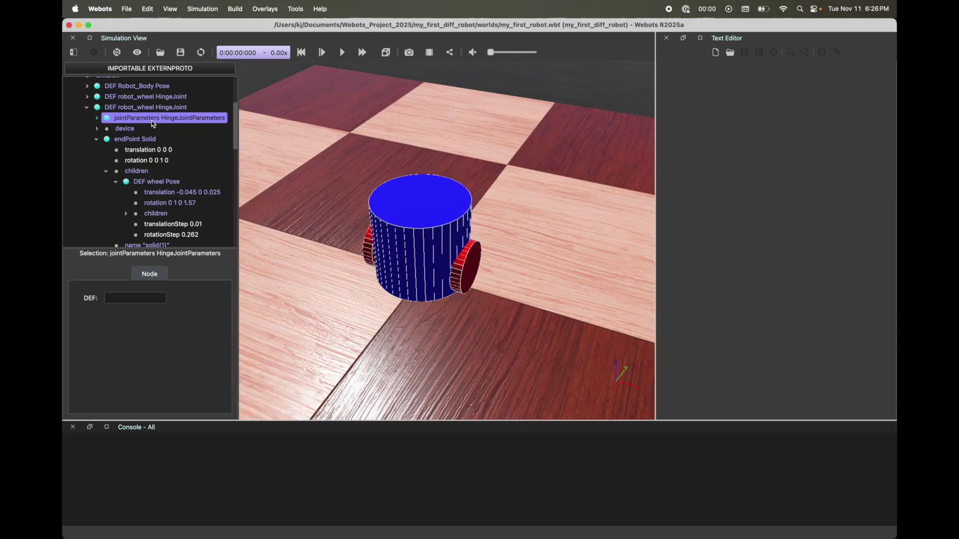
{"action": "left_click", "coordinate": [97, 119]}
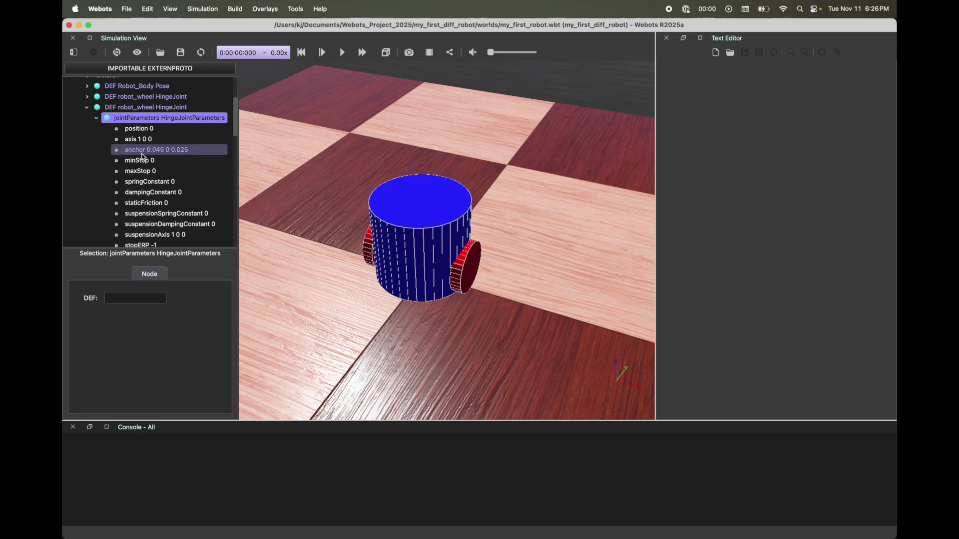
{"action": "left_click", "coordinate": [160, 150]}
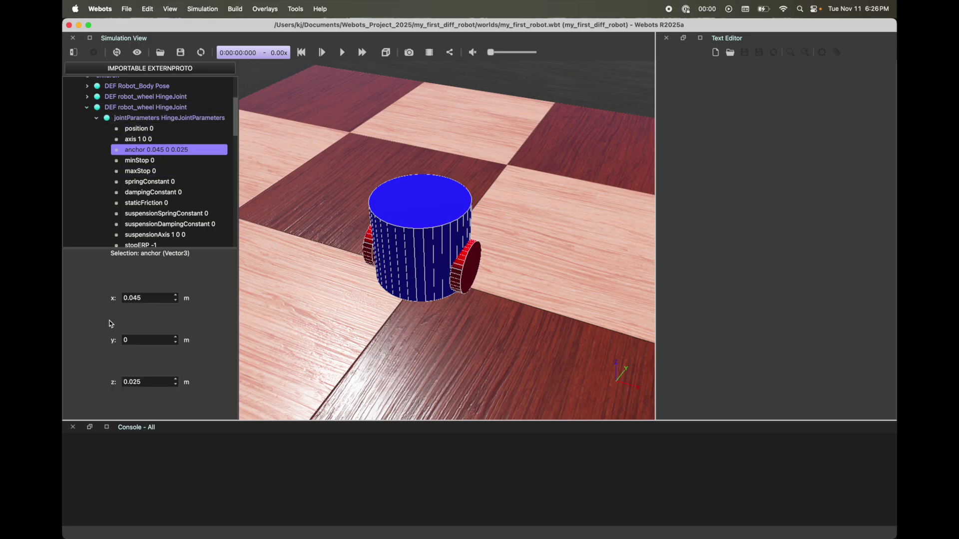
{"action": "left_click", "coordinate": [124, 298]}
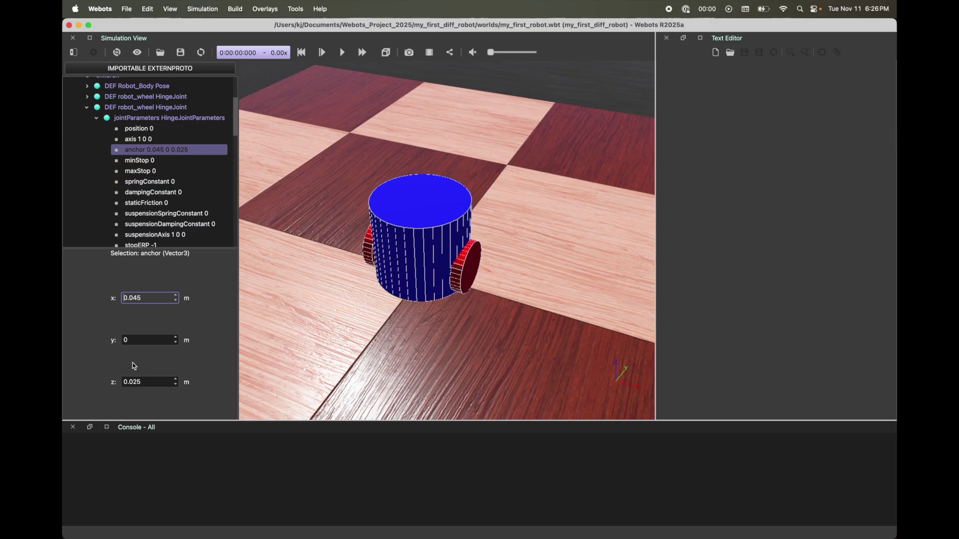
{"action": "type", "text": "-"}
{"action": "key", "text": "Return"}
{"action": "left_click", "coordinate": [181, 53]}
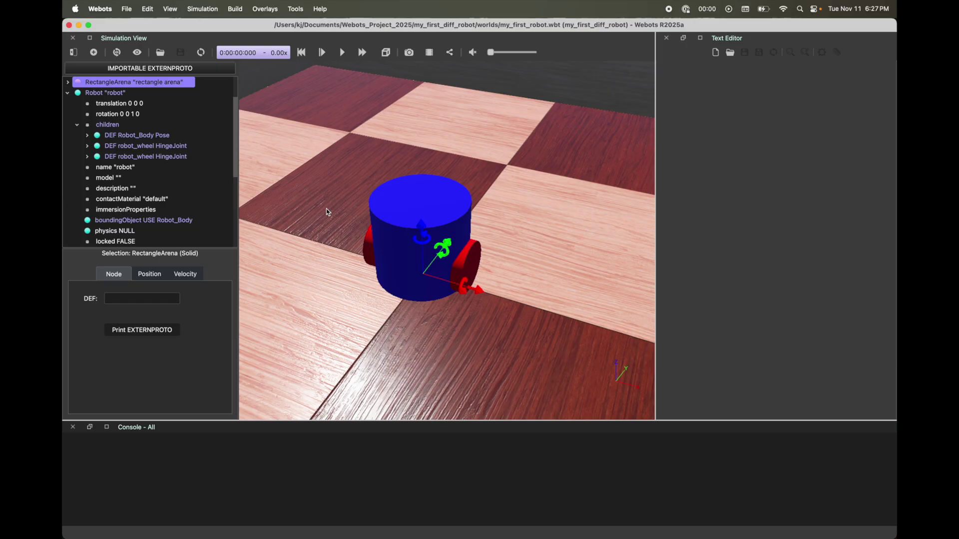
Add a Solid base node to the robot's children after the second robot_wheel HingeJoint
{"action": "left_click", "coordinate": [149, 136]}
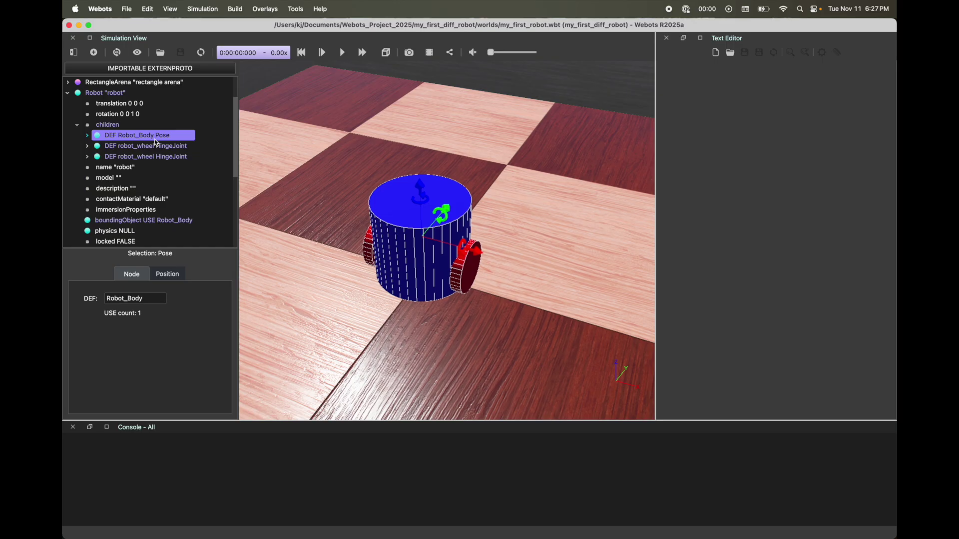
{"action": "left_click", "coordinate": [145, 156]}
{"action": "left_click", "coordinate": [94, 53]}
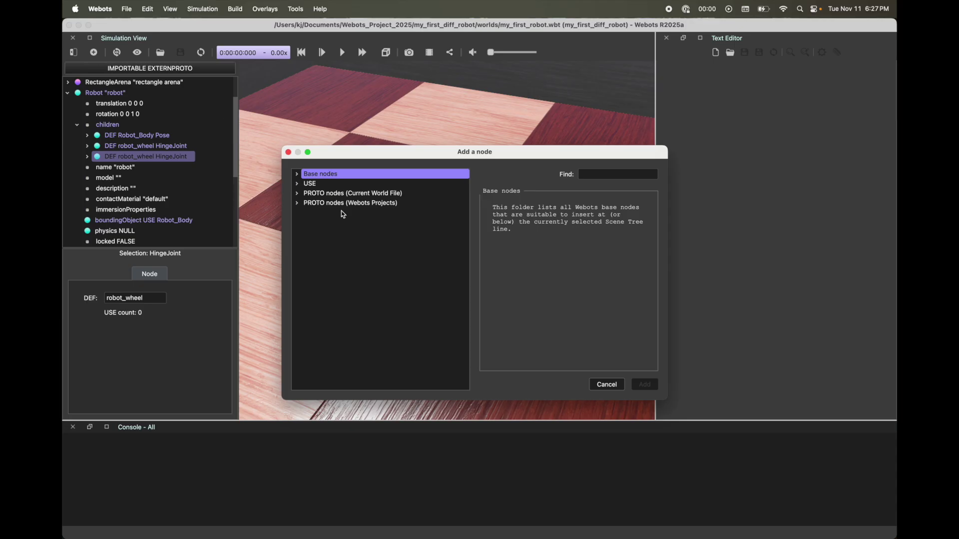
{"action": "left_click", "coordinate": [298, 175]}
{"action": "scroll", "coordinate": [349, 290], "scroll_direction": "down", "scroll_amount": 5}
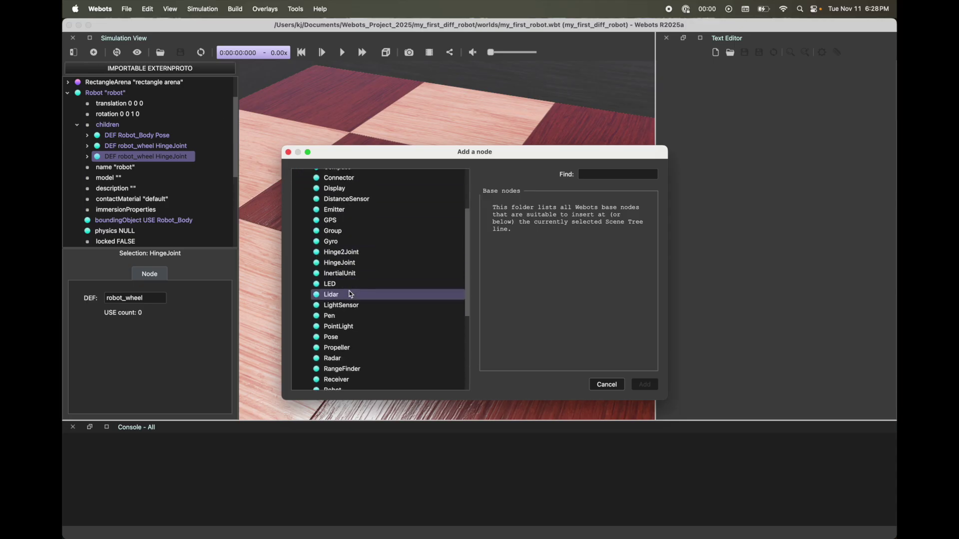
{"action": "scroll", "coordinate": [350, 294], "scroll_direction": "down", "scroll_amount": 4}
{"action": "left_click", "coordinate": [347, 301]}
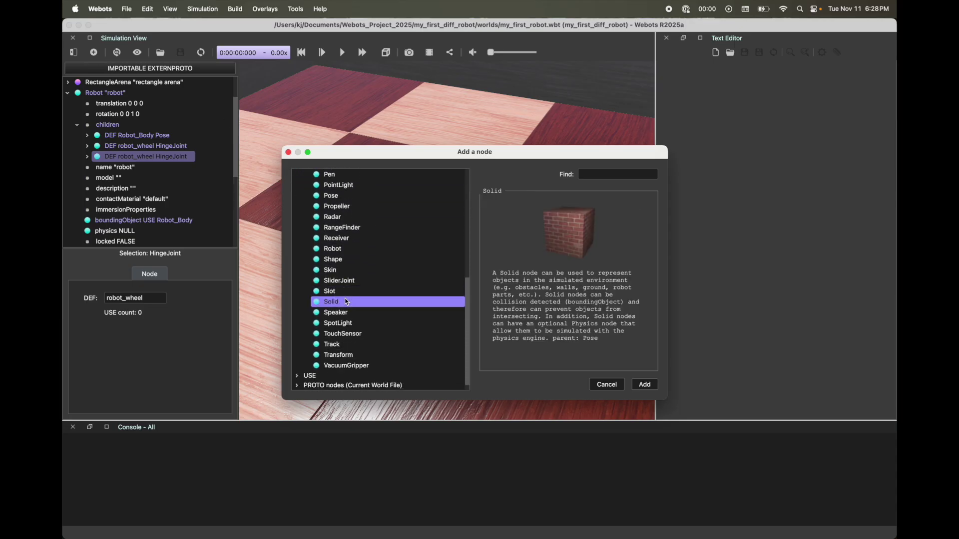
{"action": "left_click", "coordinate": [649, 387]}
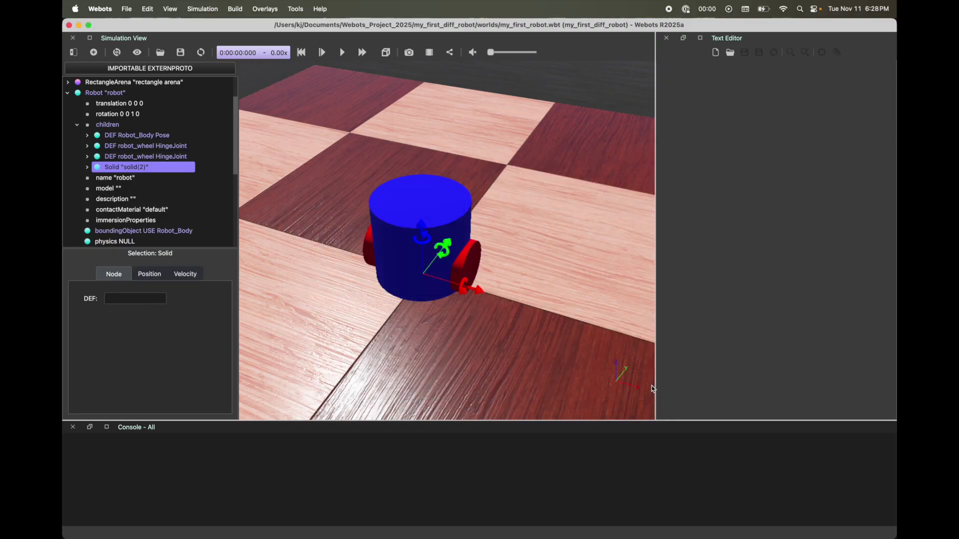
Expand the new Solid and add a Pose base node to its children
{"action": "left_click", "coordinate": [181, 148]}
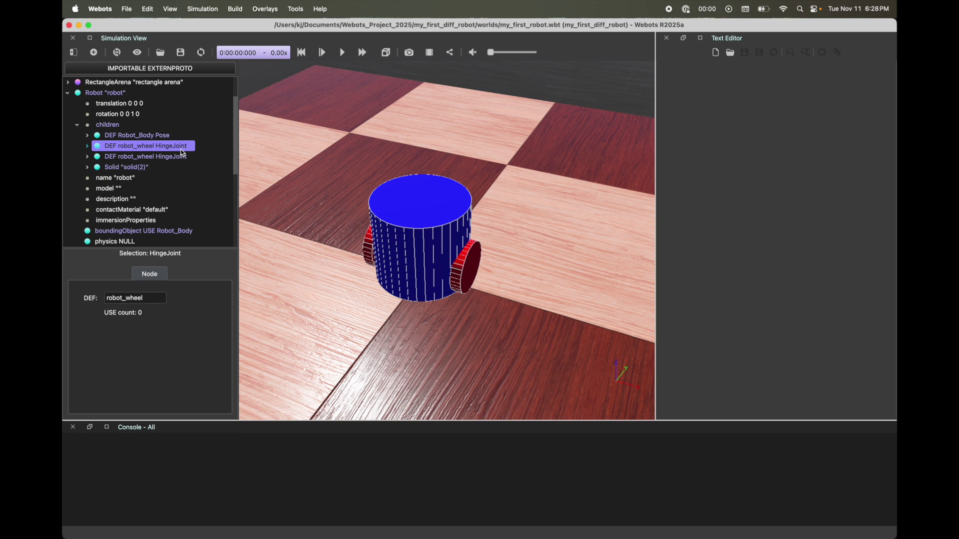
{"action": "left_click", "coordinate": [148, 167]}
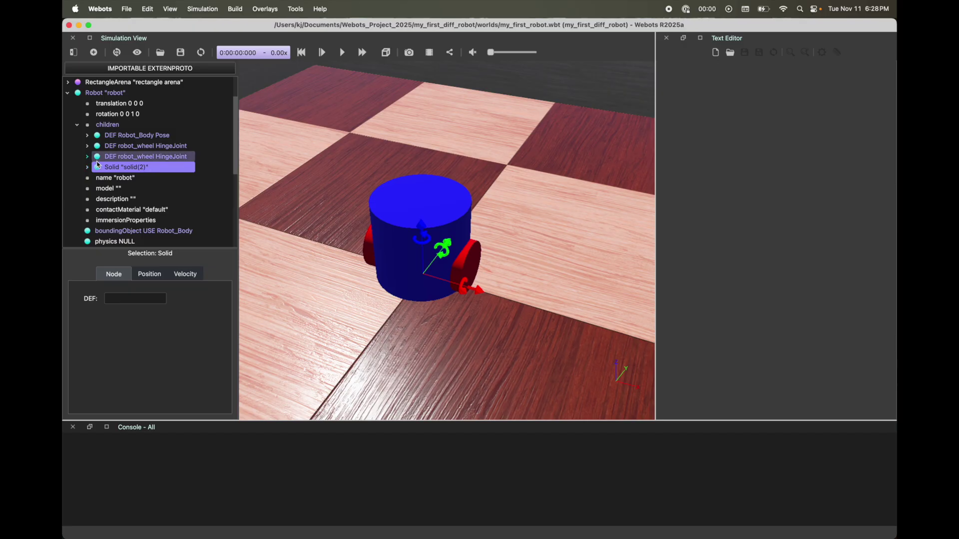
{"action": "double_click", "coordinate": [148, 168]}
{"action": "left_click", "coordinate": [140, 199]}
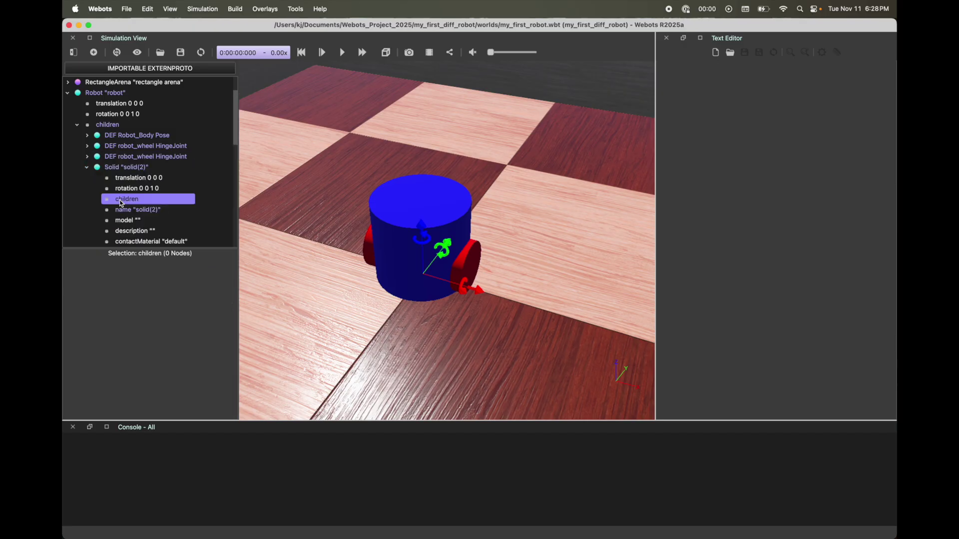
{"action": "left_click", "coordinate": [94, 52]}
{"action": "left_click", "coordinate": [297, 174]}
{"action": "scroll", "coordinate": [381, 274], "scroll_direction": "down", "scroll_amount": 3}
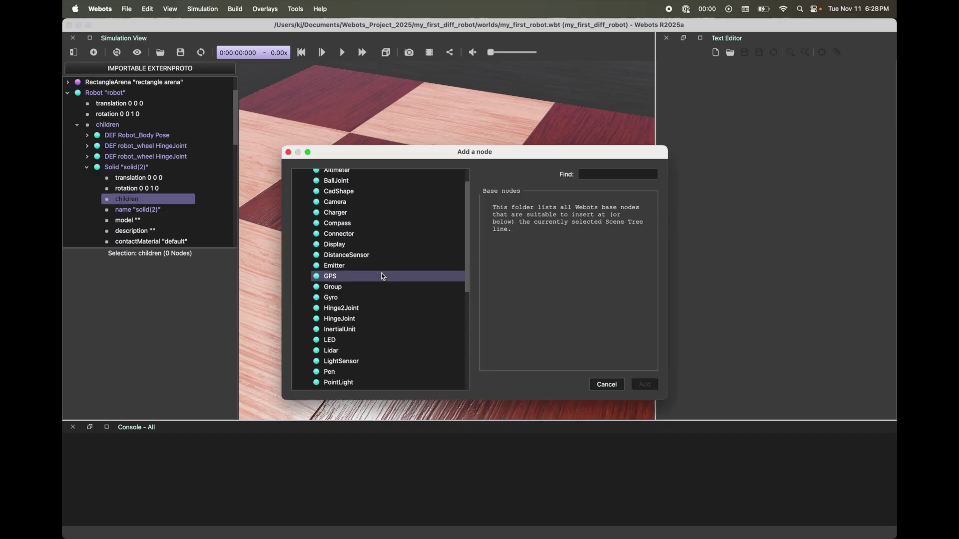
{"action": "left_click", "coordinate": [372, 347]}
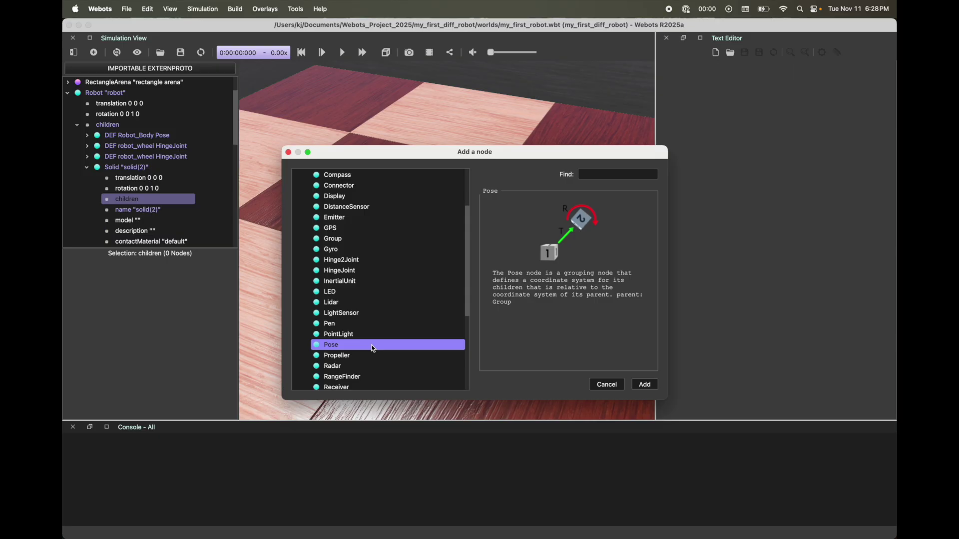
{"action": "left_click", "coordinate": [644, 384]}
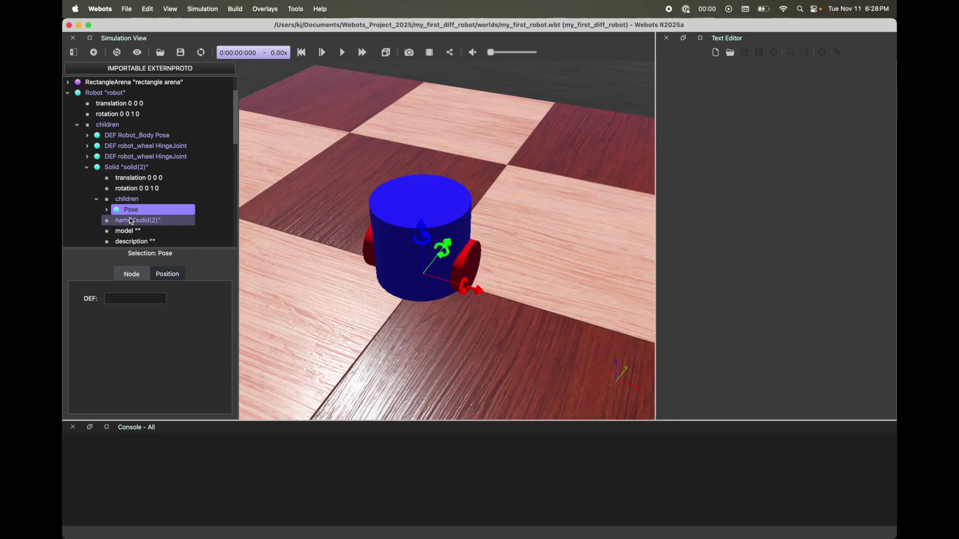
Expand the Pose inside the new Solid and add a Shape base node to its children
{"action": "left_click", "coordinate": [106, 209]}
{"action": "scroll", "coordinate": [145, 202], "scroll_direction": "down", "scroll_amount": 1}
{"action": "left_click", "coordinate": [146, 209]}
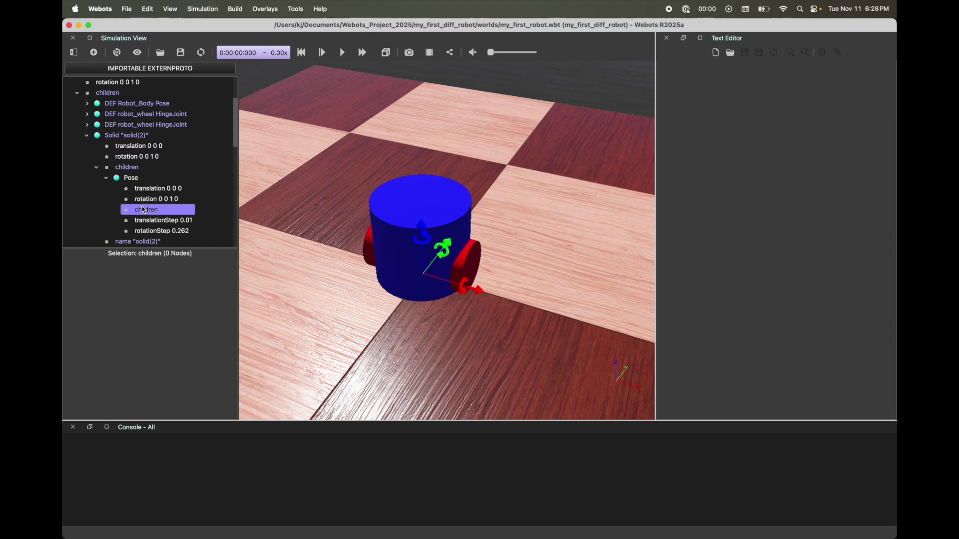
{"action": "left_click", "coordinate": [93, 52]}
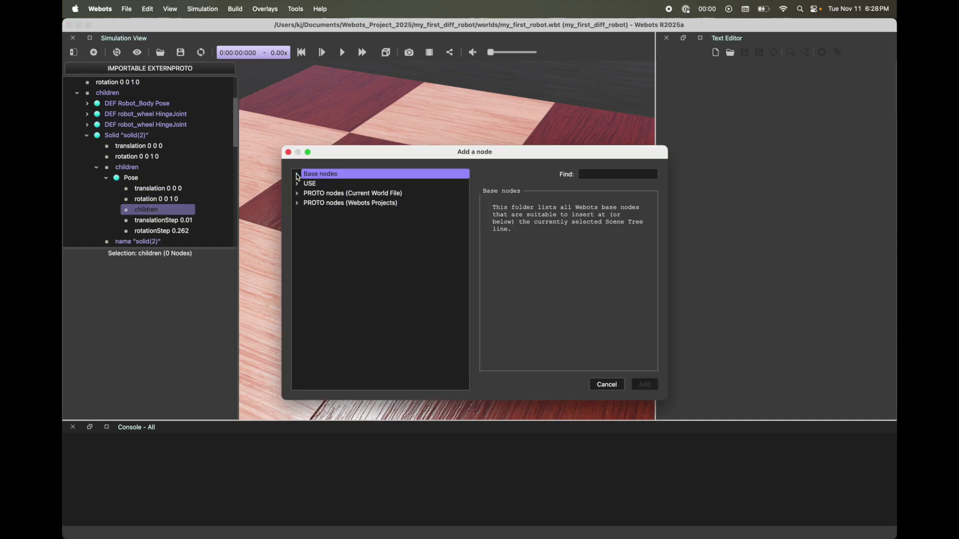
{"action": "left_click", "coordinate": [297, 174]}
{"action": "scroll", "coordinate": [340, 264], "scroll_direction": "down", "scroll_amount": 3}
{"action": "scroll", "coordinate": [340, 264], "scroll_direction": "down", "scroll_amount": 3}
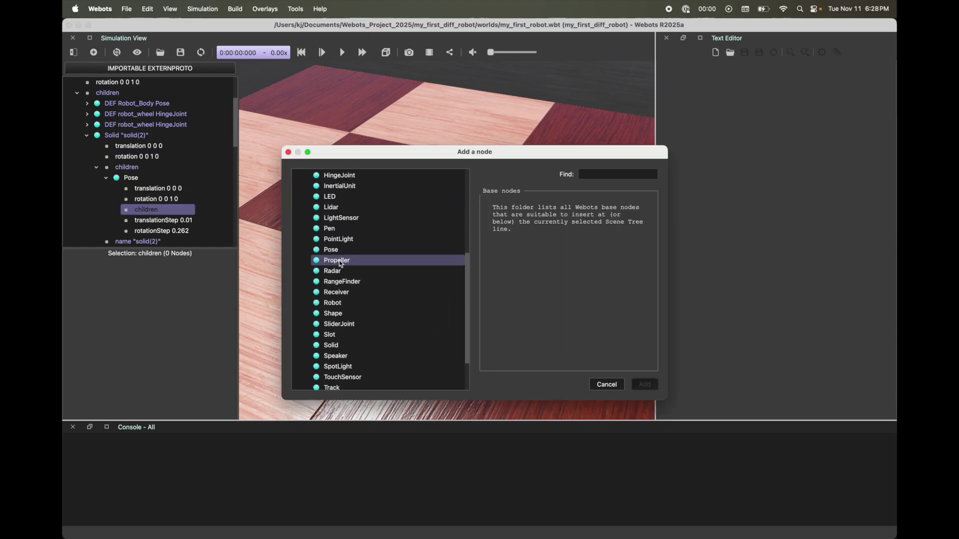
{"action": "left_click", "coordinate": [341, 313]}
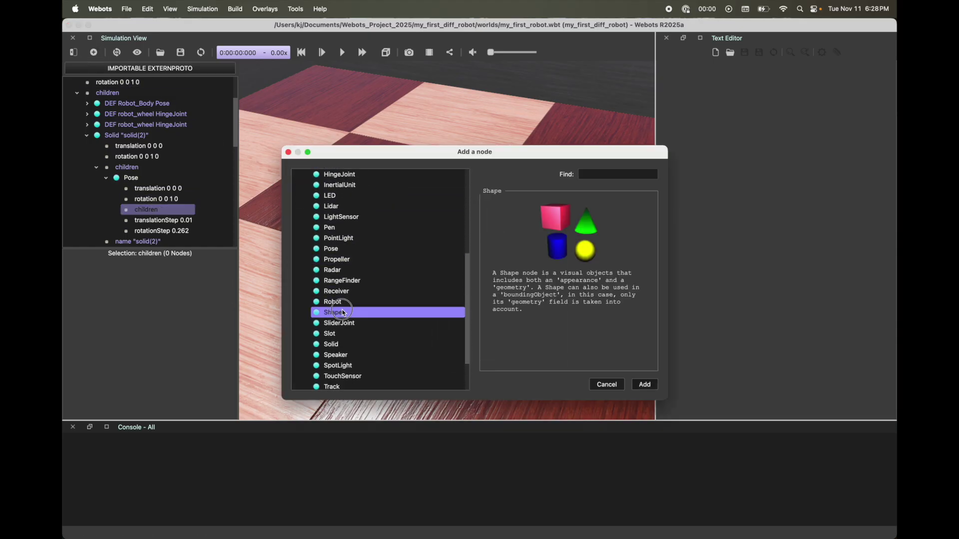
{"action": "left_click", "coordinate": [640, 384]}
Set the new Shape's geometry to a Box base node
{"action": "scroll", "coordinate": [143, 189], "scroll_direction": "down", "scroll_amount": 3}
{"action": "left_click", "coordinate": [126, 184]}
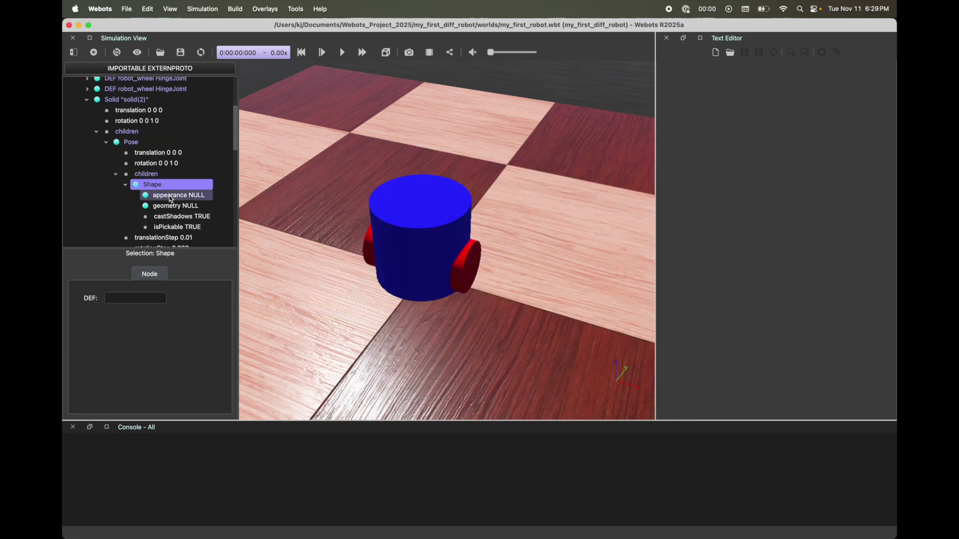
{"action": "double_click", "coordinate": [172, 205]}
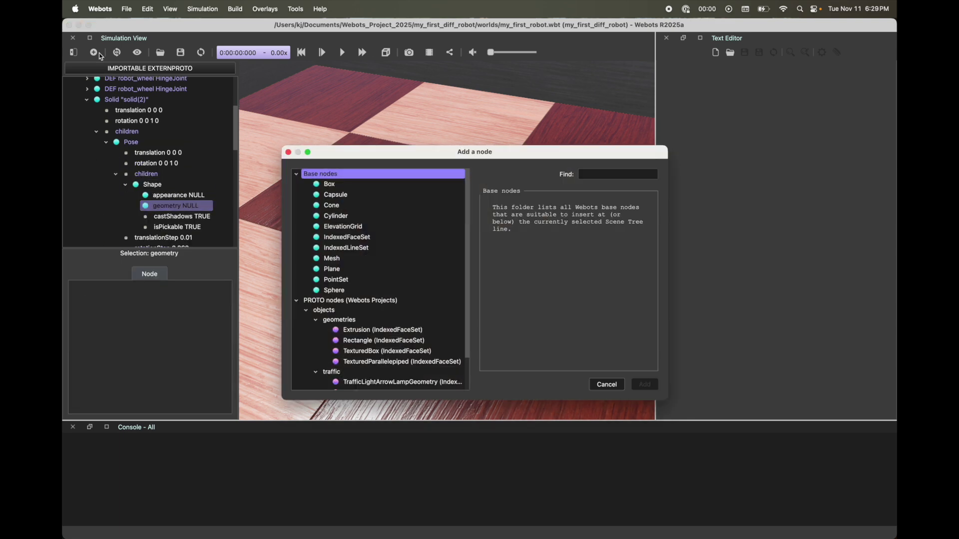
{"action": "left_click", "coordinate": [334, 188]}
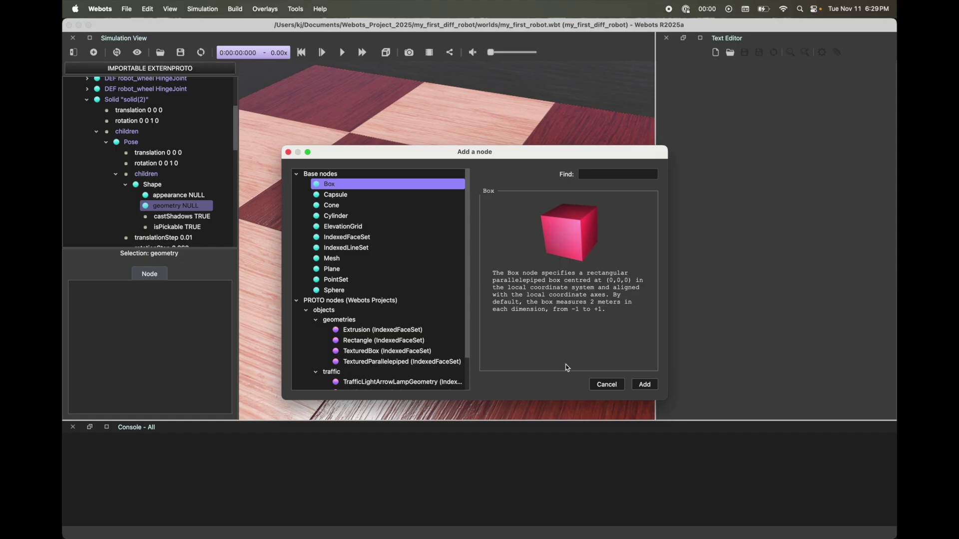
{"action": "left_click", "coordinate": [644, 384]}
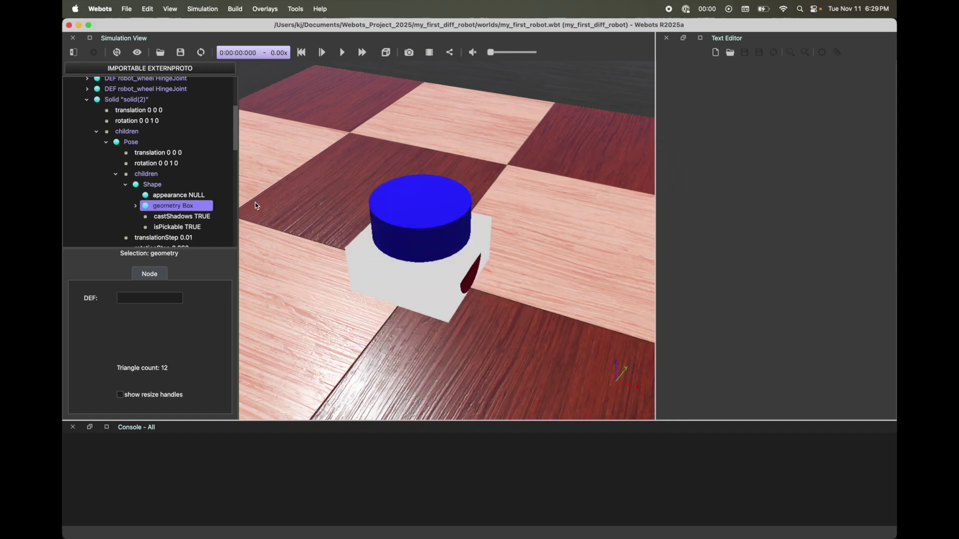
Set the Box geometry's size to 0.01 m in x, y and z
{"action": "double_click", "coordinate": [152, 206]}
{"action": "scroll", "coordinate": [152, 210], "scroll_direction": "down", "scroll_amount": 2}
{"action": "left_click", "coordinate": [179, 193]}
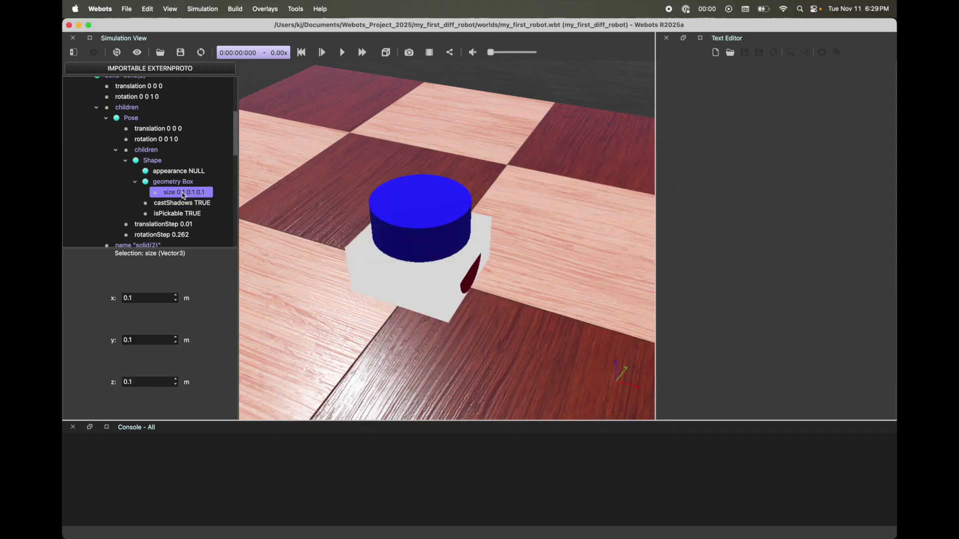
{"action": "double_click", "coordinate": [141, 297]}
{"action": "type", "text": "0.01"}
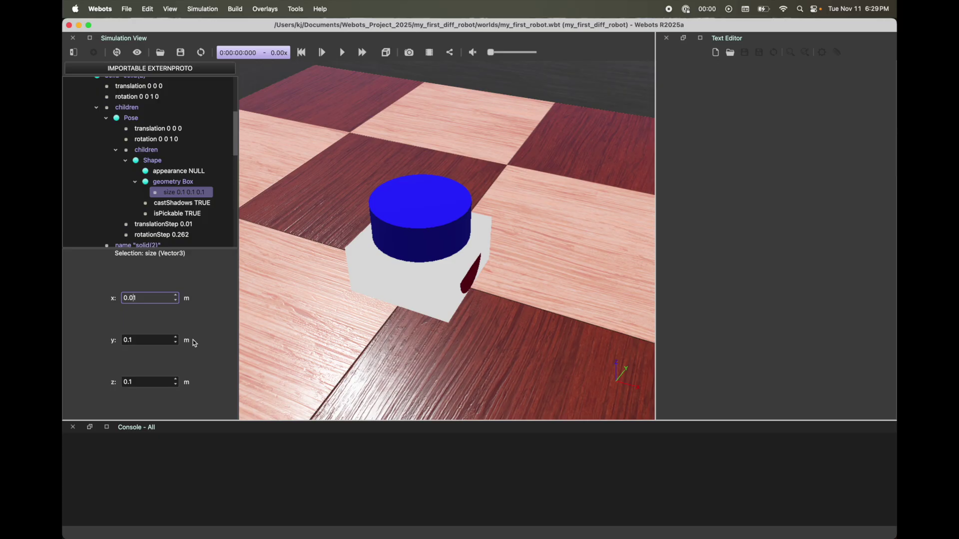
{"action": "key", "text": "Return"}
{"action": "double_click", "coordinate": [134, 340]}
{"action": "type", "text": "0.01"}
{"action": "key", "text": "Return"}
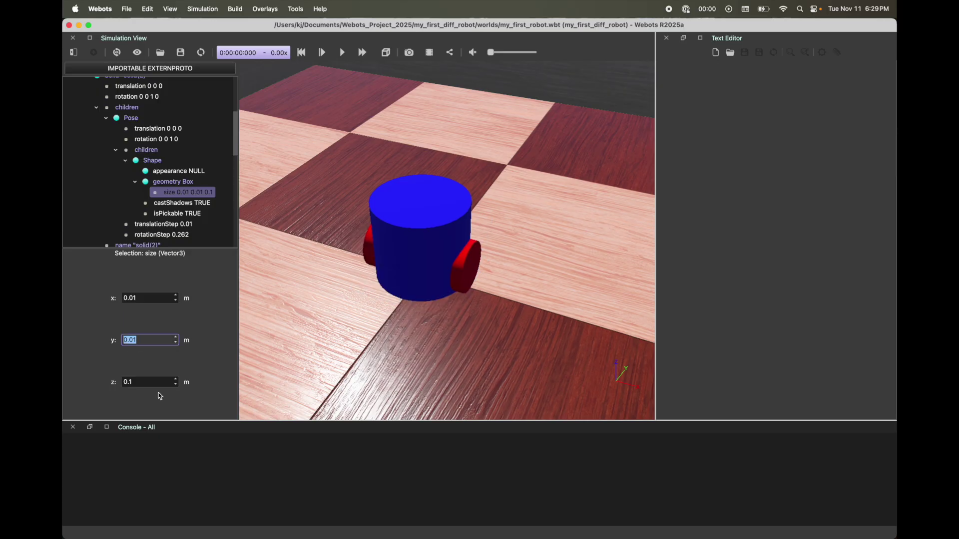
{"action": "key", "text": "Tab"}
{"action": "type", "text": "0.01"}
{"action": "key", "text": "Return"}
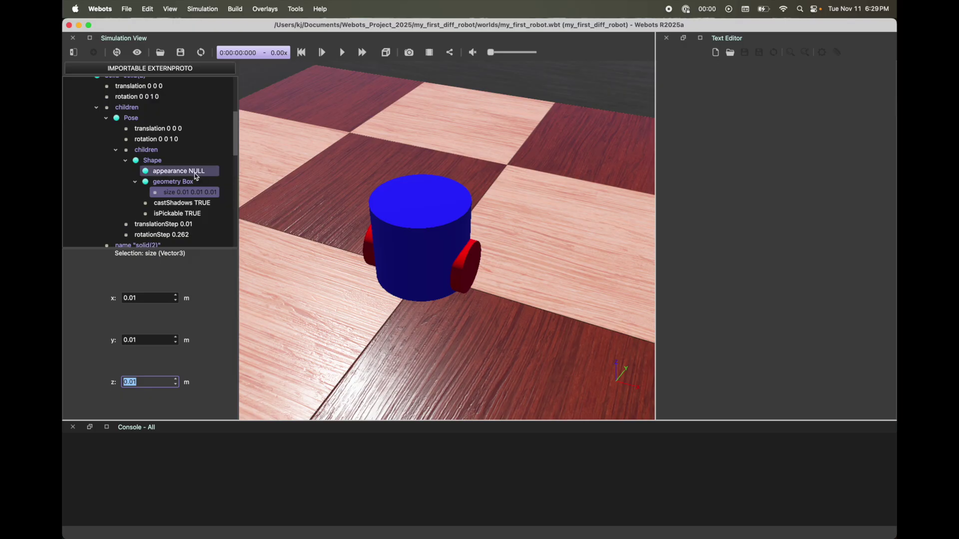
Set the translation of the box's Pose to x 0.015, y 0.045 and z 0.07 m
{"action": "left_click", "coordinate": [158, 128]}
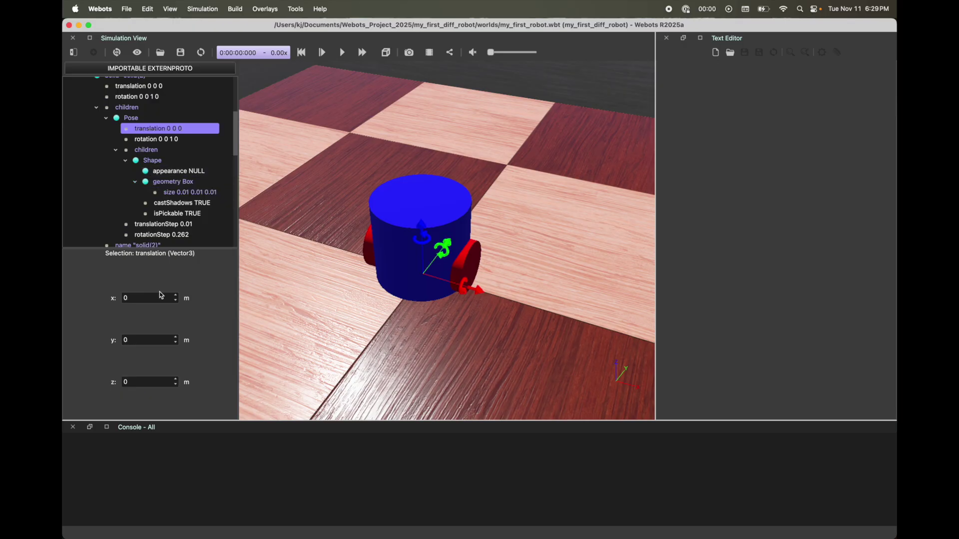
{"action": "left_click", "coordinate": [168, 296]}
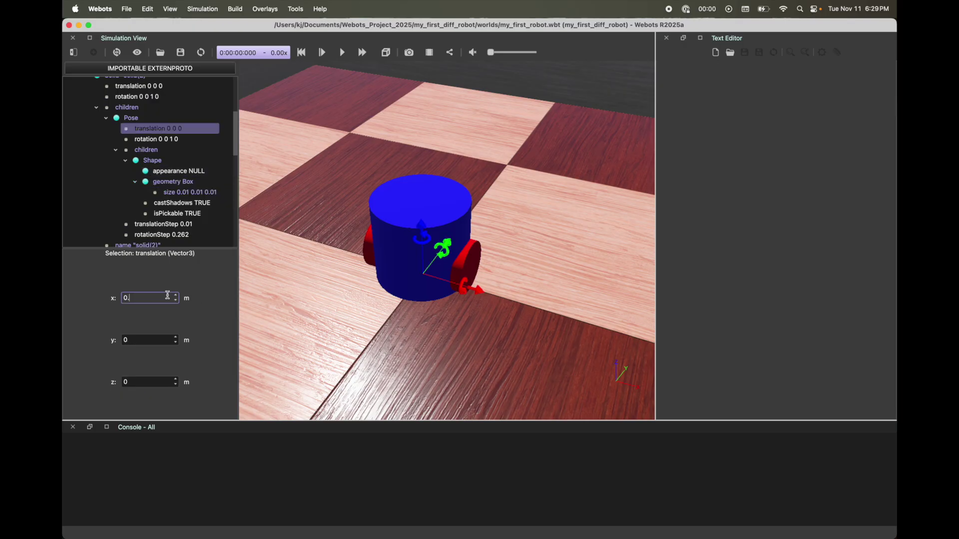
{"action": "type", "text": "015"}
{"action": "key", "text": "Return"}
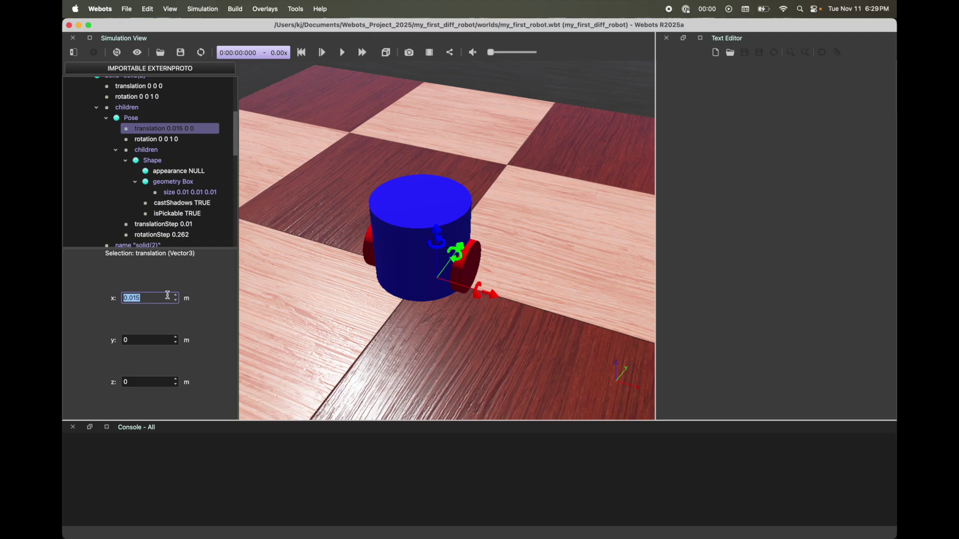
{"action": "left_click", "coordinate": [152, 341]}
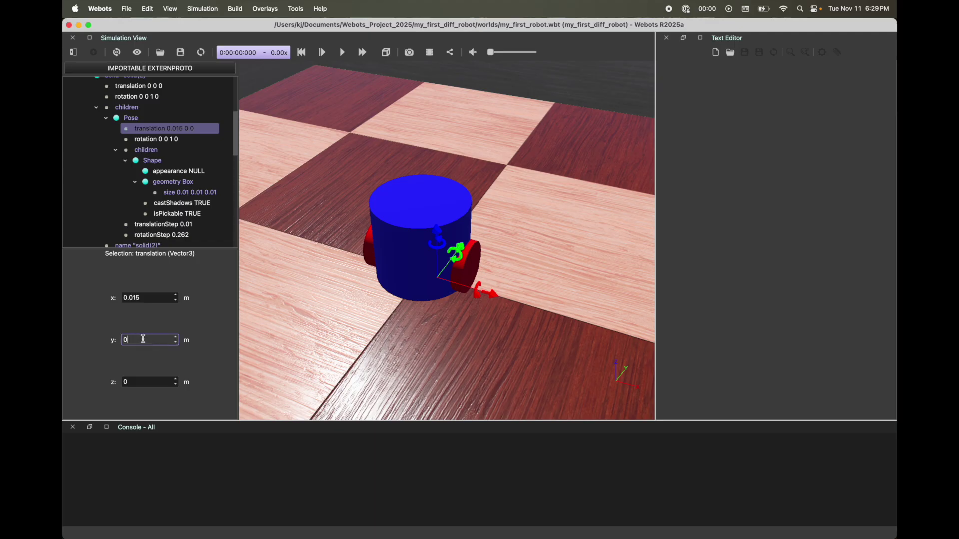
{"action": "type", "text": ".045"}
{"action": "key", "text": "Return"}
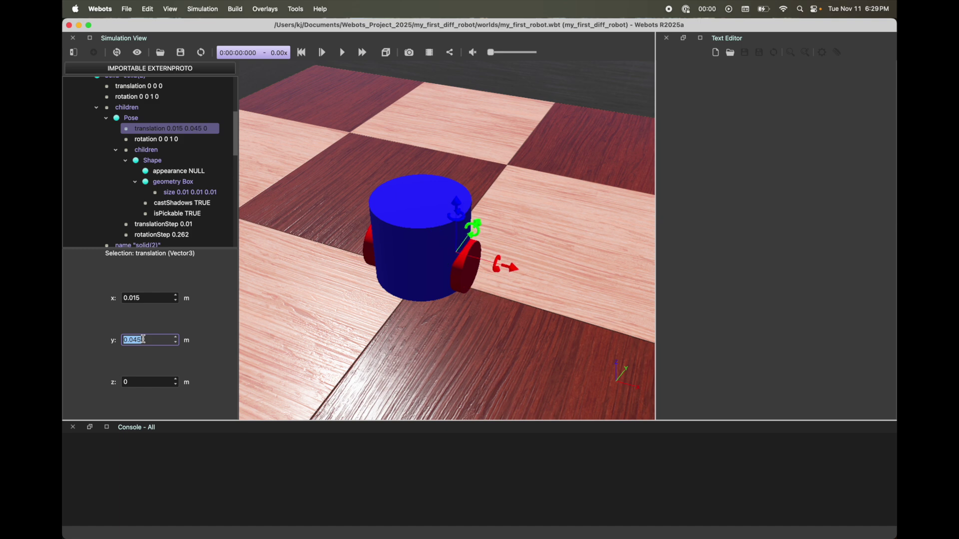
{"action": "left_click", "coordinate": [142, 382]}
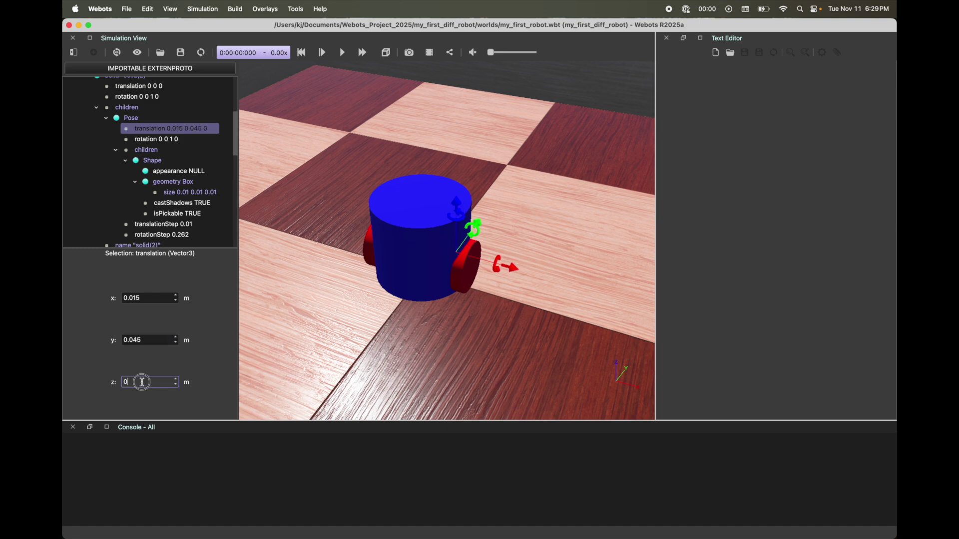
{"action": "type", "text": ".07"}
{"action": "key", "text": "Return"}
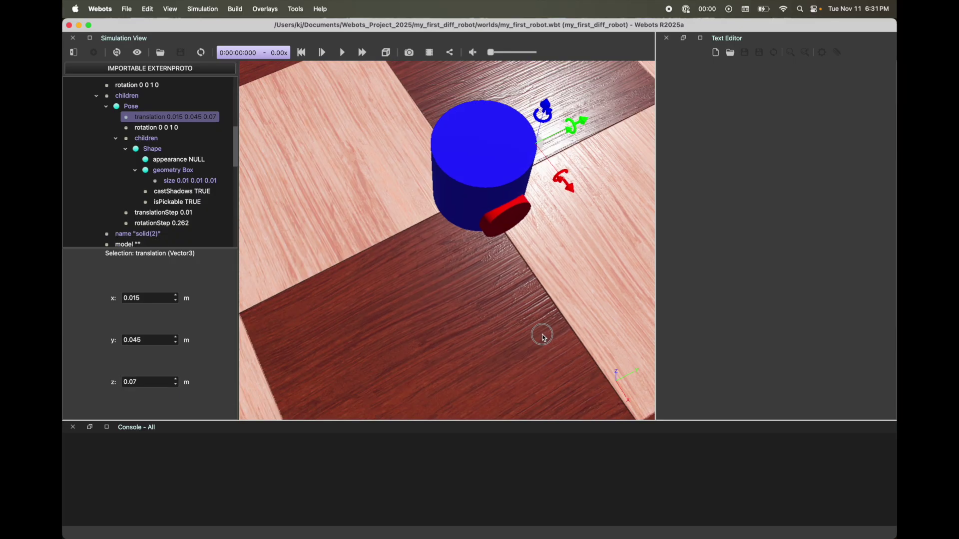
Add a PBRAppearance base node as the appearance of the box's Shape
{"action": "left_click_drag", "start_coordinate": [542, 336], "coordinate": [471, 164]}
{"action": "left_click", "coordinate": [472, 162]}
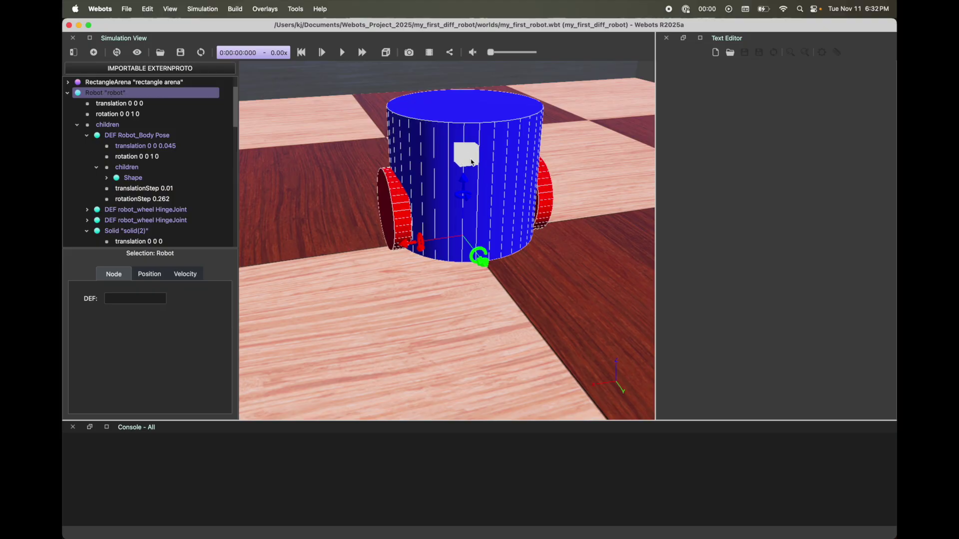
{"action": "scroll", "coordinate": [150, 200], "scroll_direction": "down", "scroll_amount": 5}
{"action": "left_click", "coordinate": [155, 165]}
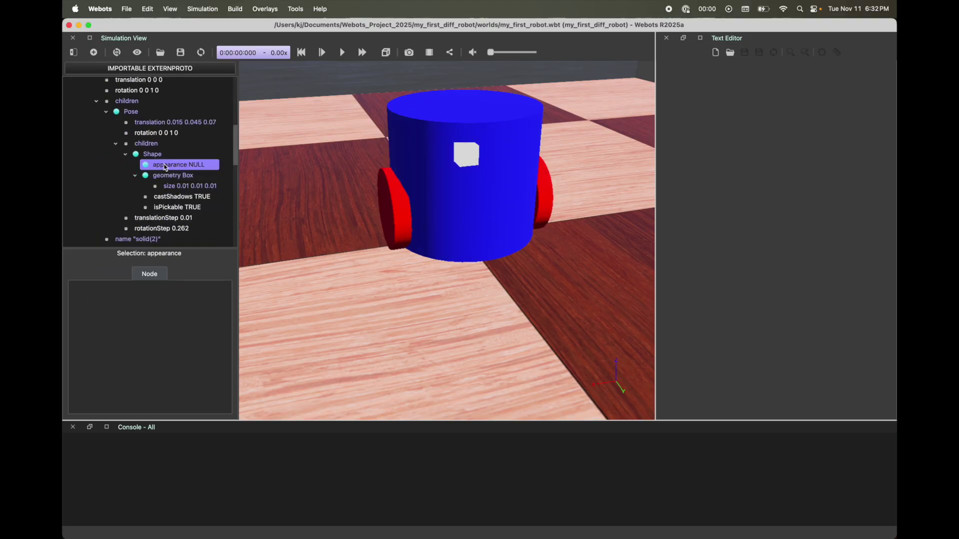
{"action": "left_click", "coordinate": [93, 52]}
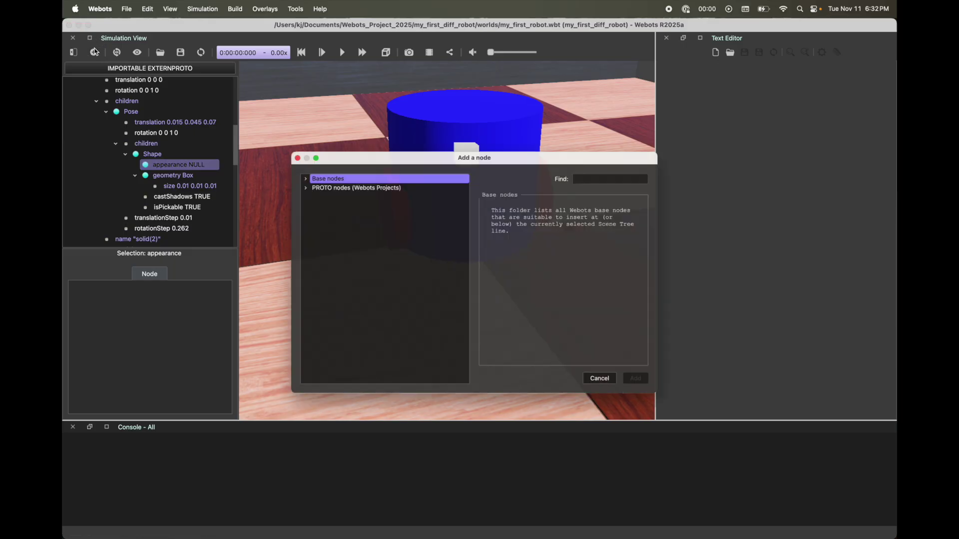
{"action": "double_click", "coordinate": [311, 173]}
{"action": "left_click", "coordinate": [338, 195]}
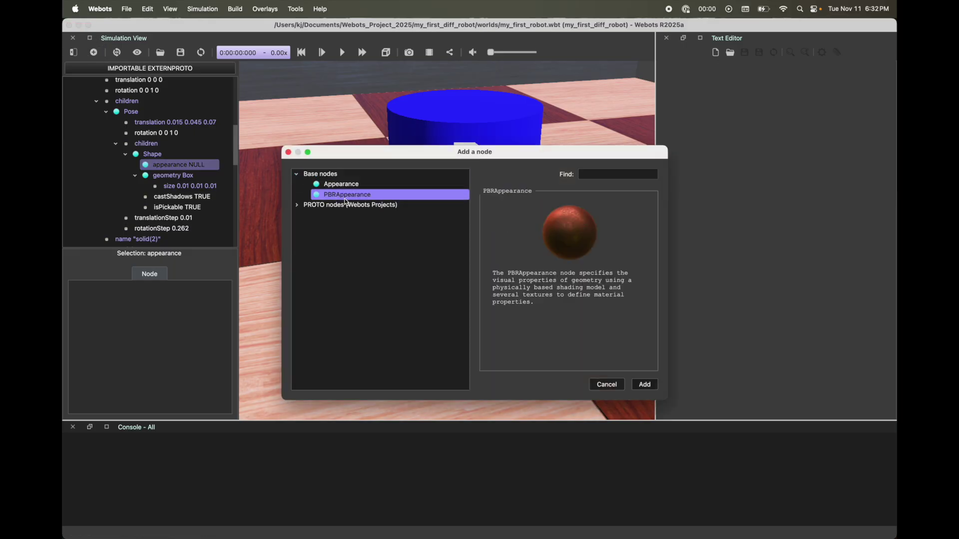
{"action": "left_click", "coordinate": [644, 384]}
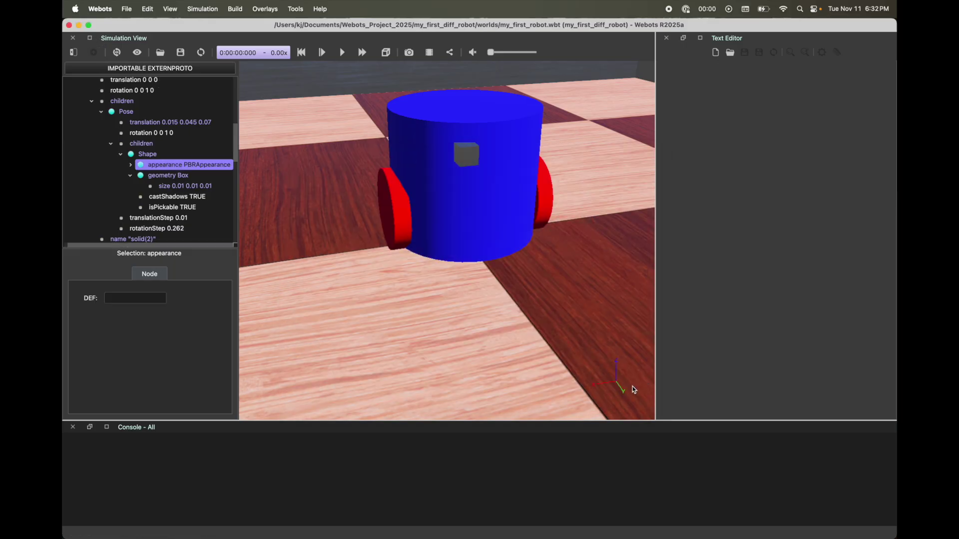
Set the box's PBRAppearance baseColor to red by changing its green and blue values to 0
{"action": "left_click", "coordinate": [132, 165]}
{"action": "scroll", "coordinate": [133, 166], "scroll_direction": "down", "scroll_amount": 2}
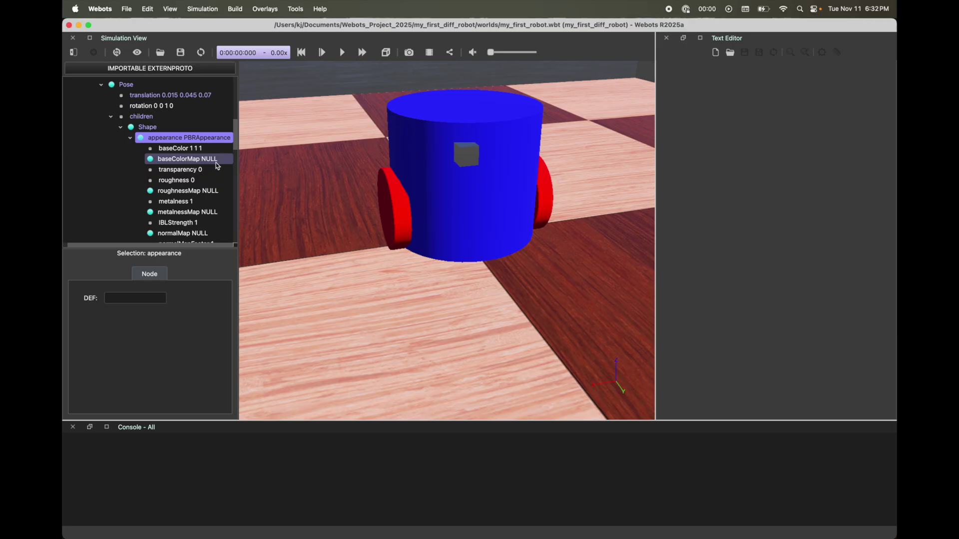
{"action": "left_click", "coordinate": [195, 150]}
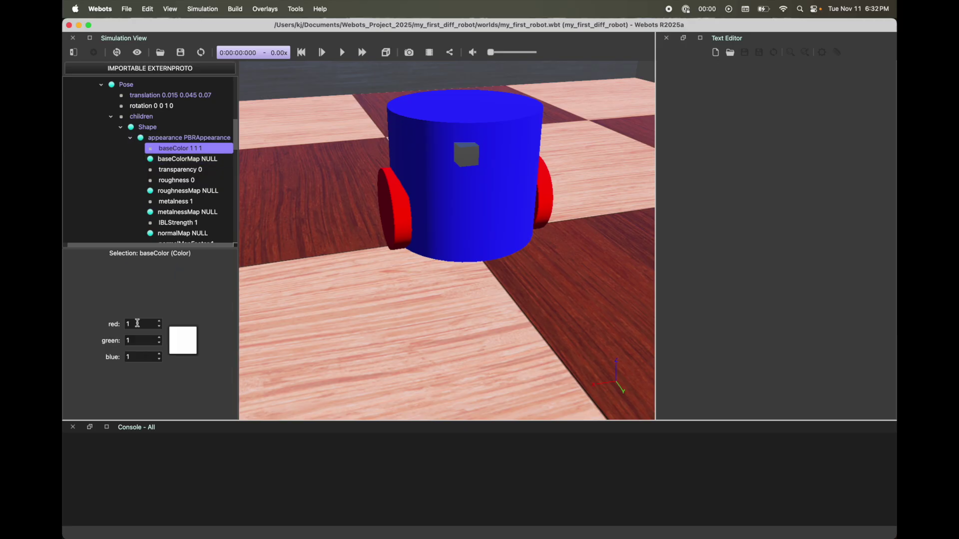
{"action": "double_click", "coordinate": [140, 338]}
{"action": "type", "text": "0"}
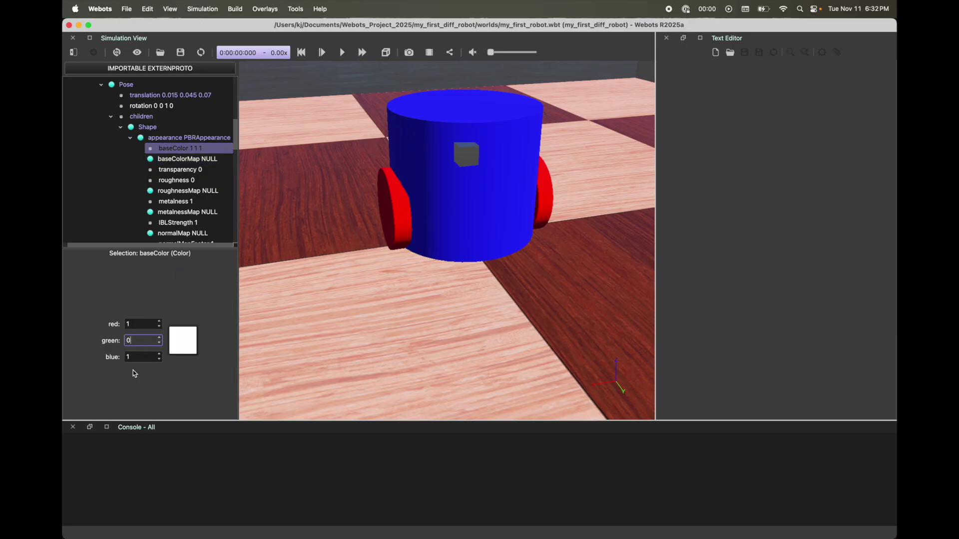
{"action": "double_click", "coordinate": [136, 357]}
{"action": "type", "text": "0"}
{"action": "key", "text": "Return"}
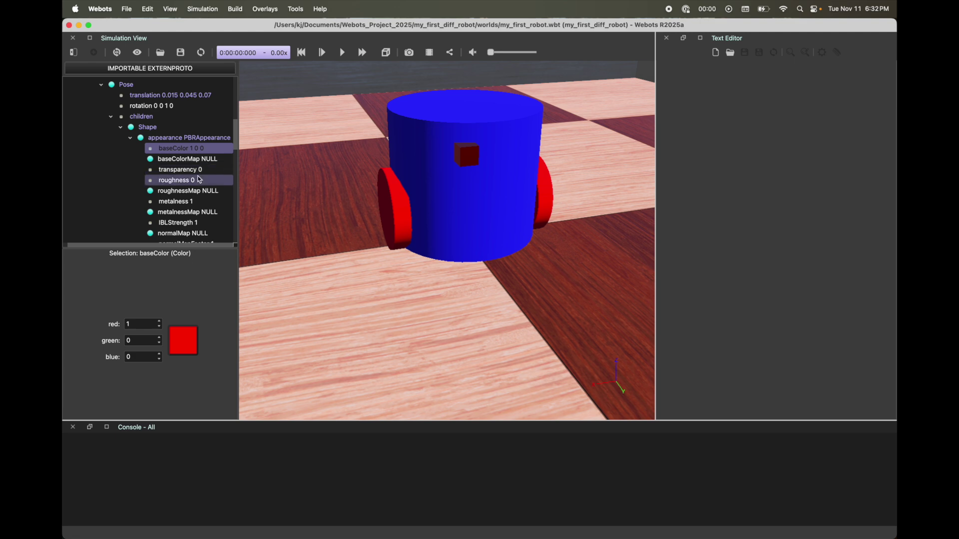
Set the box appearance's roughness to 1 and its metalness to 0
{"action": "left_click", "coordinate": [207, 180]}
{"action": "double_click", "coordinate": [144, 339]}
{"action": "type", "text": "1"}
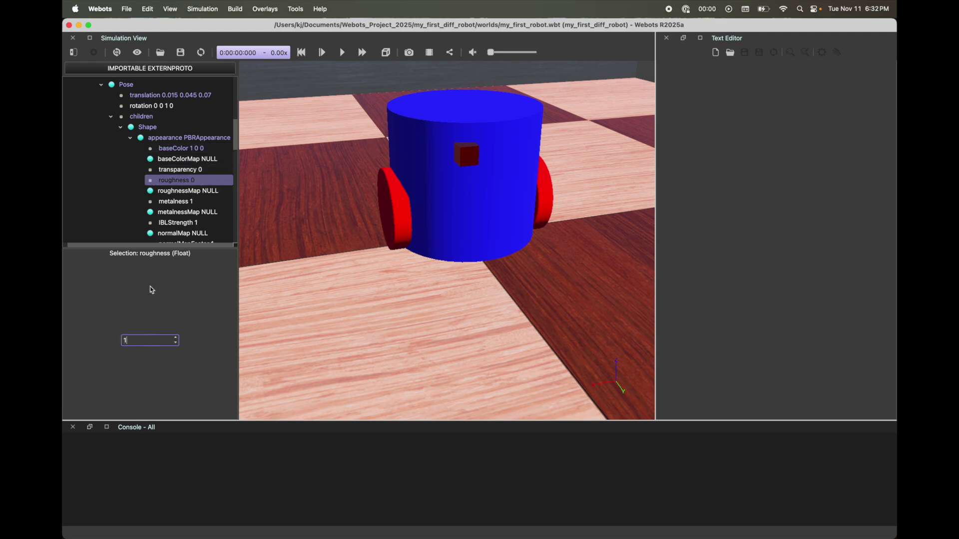
{"action": "left_click", "coordinate": [175, 202]}
{"action": "left_click", "coordinate": [146, 336]}
{"action": "double_click", "coordinate": [146, 336]}
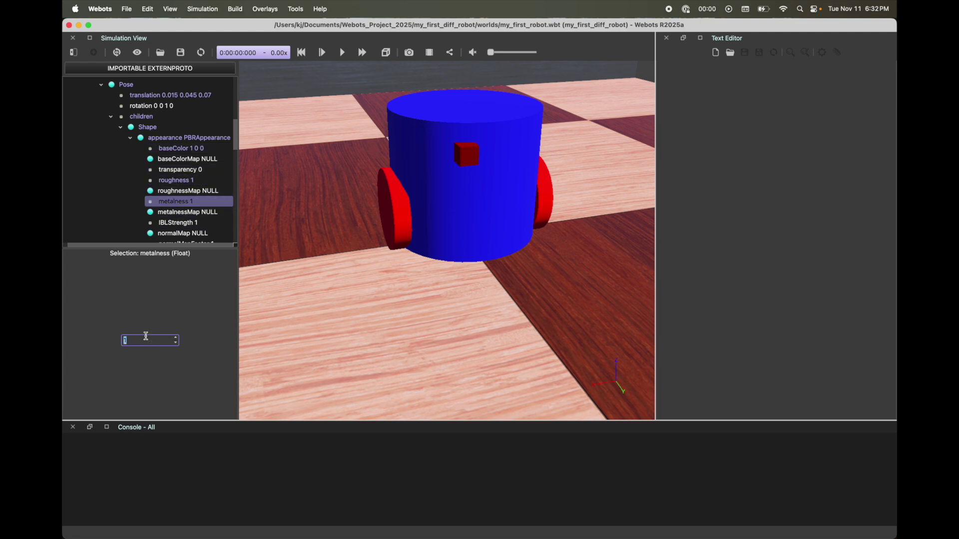
{"action": "type", "text": "0"}
{"action": "key", "text": "Return"}
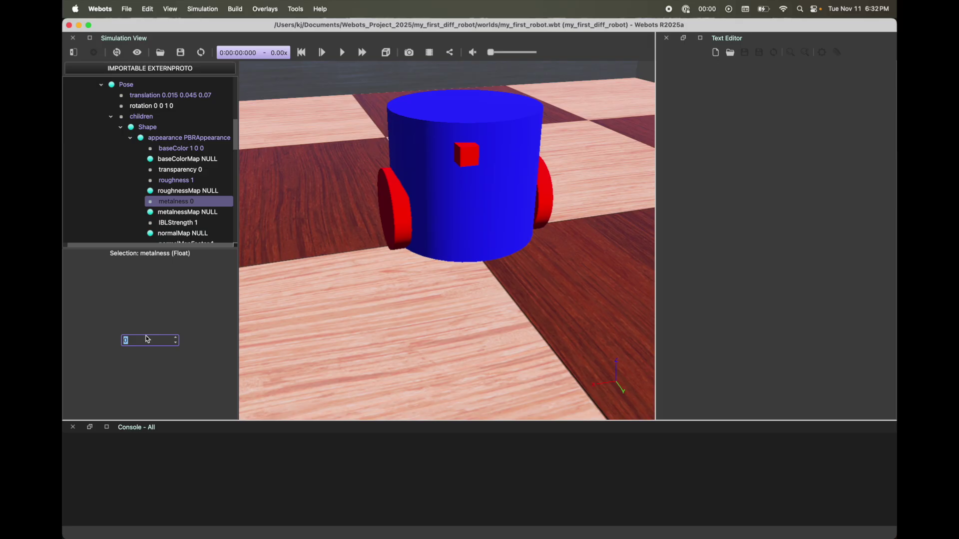
Rename the Solid that holds the red box to left_eye
{"action": "double_click", "coordinate": [125, 127]}
{"action": "left_click", "coordinate": [131, 85]}
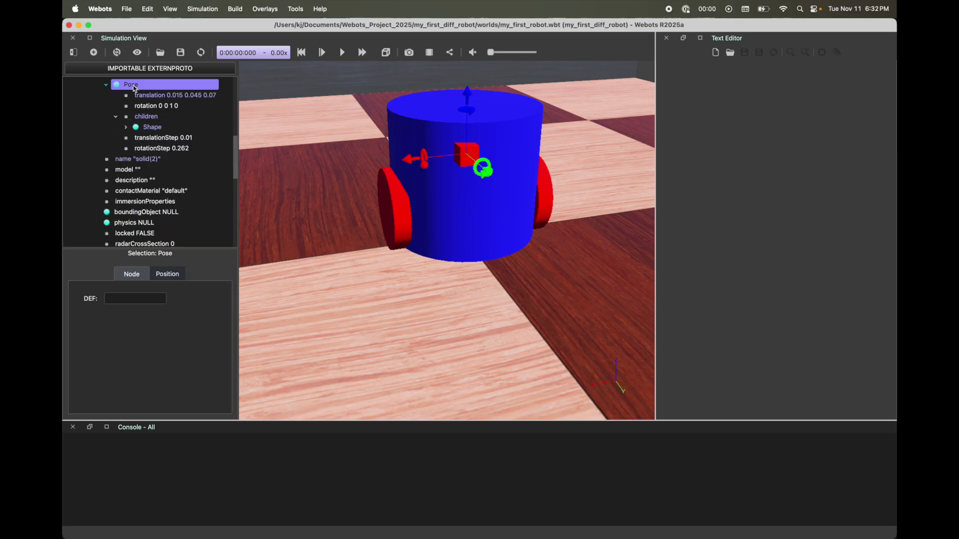
{"action": "left_click", "coordinate": [134, 212]}
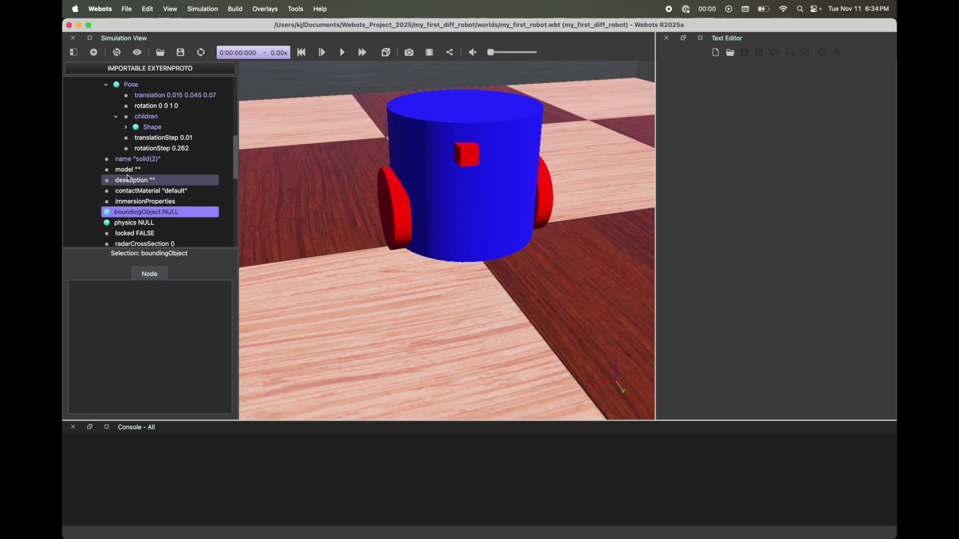
{"action": "left_click", "coordinate": [128, 159]}
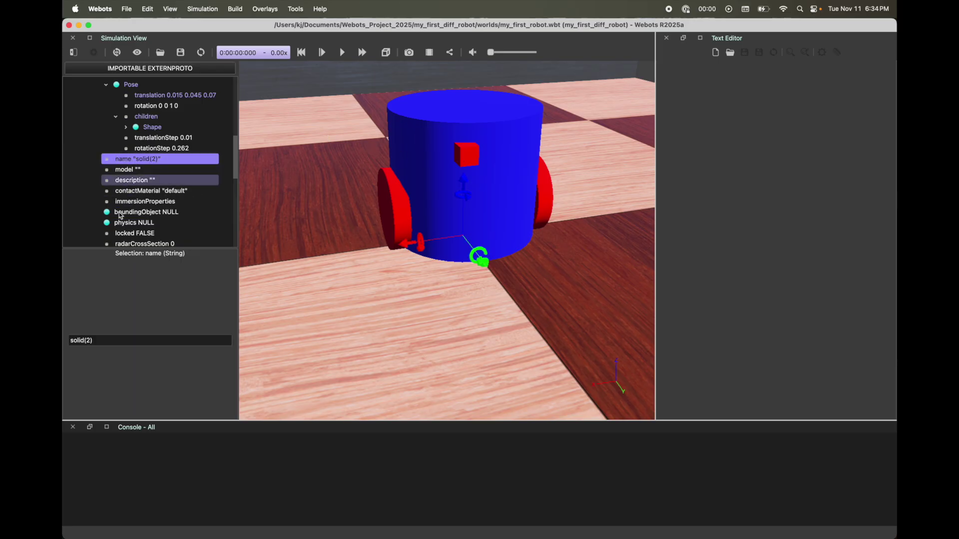
{"action": "left_click", "coordinate": [116, 341]}
{"action": "key", "text": "super+a"}
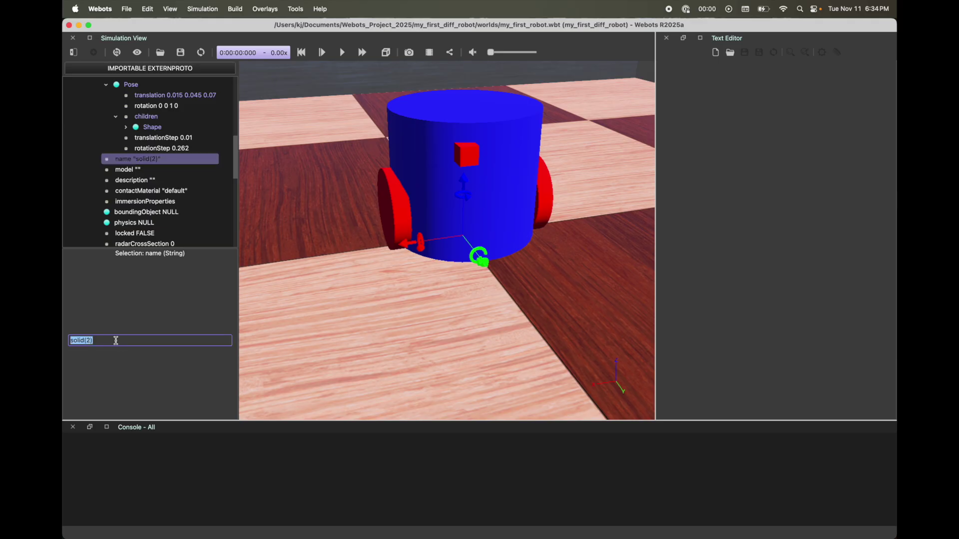
{"action": "type", "text": "left_eye"}
{"action": "key", "text": "Return"}
Duplicate the left_eye Solid within the robot's children by copying and pasting it
{"action": "scroll", "coordinate": [119, 117], "scroll_direction": "up", "scroll_amount": 2}
{"action": "double_click", "coordinate": [119, 112]}
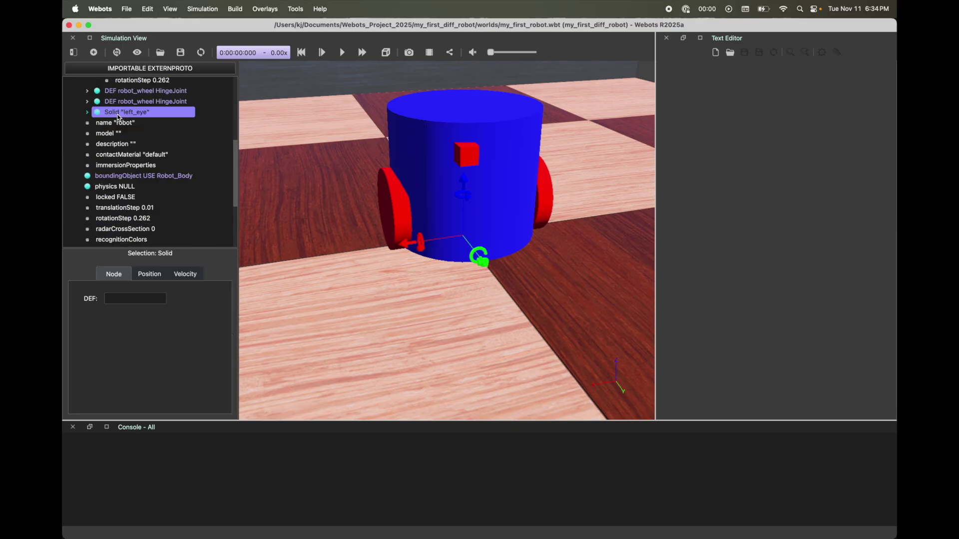
{"action": "key", "text": "super+v"}
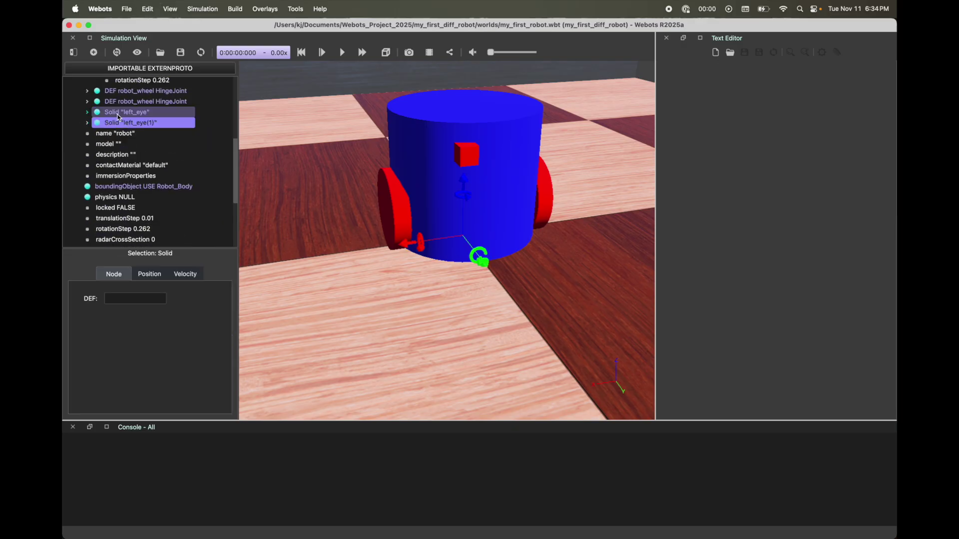
Rename the duplicated eye Solid to right_eye
{"action": "double_click", "coordinate": [123, 123]}
{"action": "left_click", "coordinate": [148, 167]}
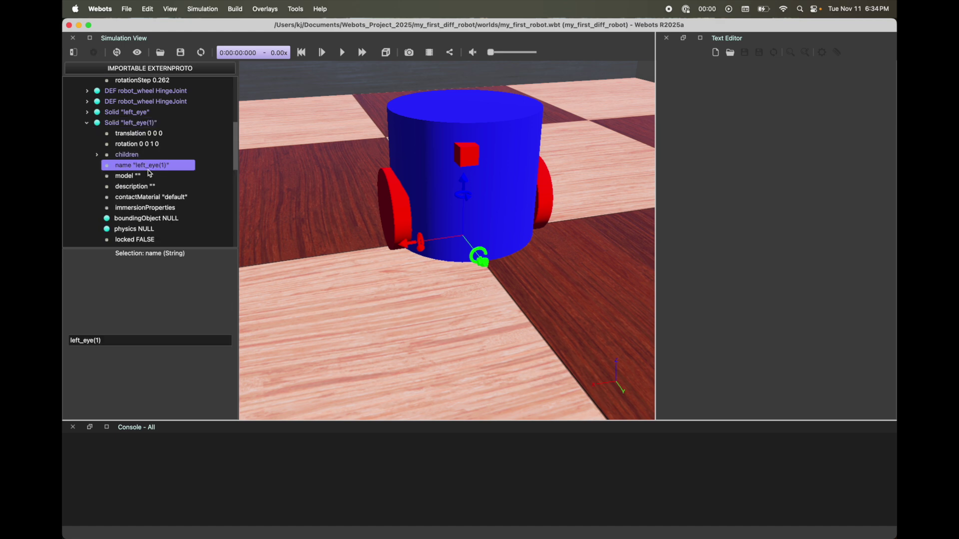
{"action": "left_click", "coordinate": [91, 341]}
{"action": "key", "text": "super+a"}
{"action": "type", "text": "r"}
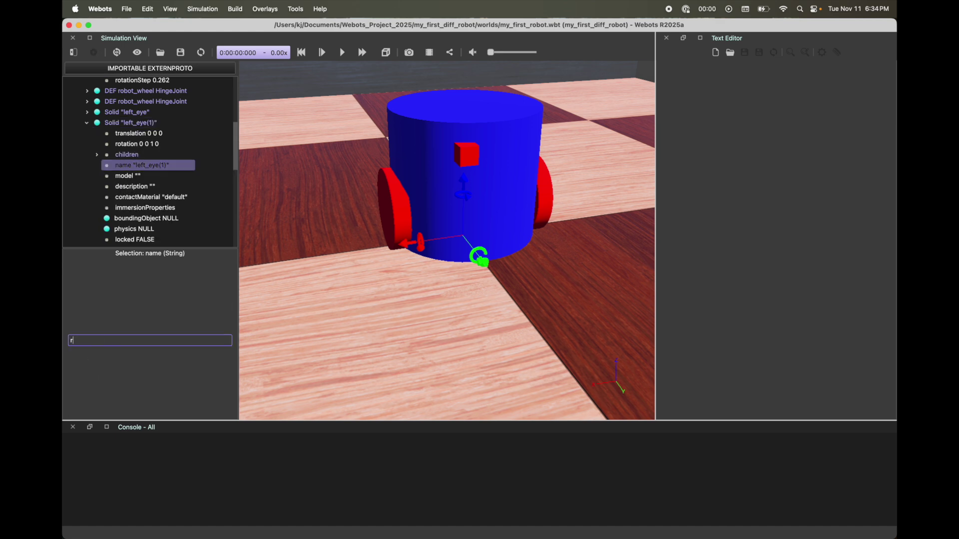
{"action": "type", "text": "ight_eye"}
{"action": "key", "text": "Return"}
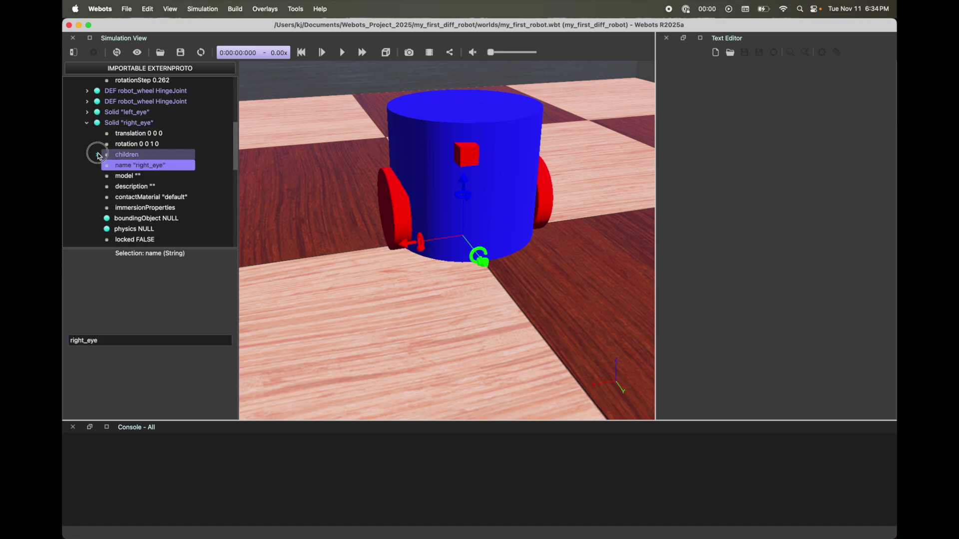
Set the x translation of the Pose inside the right_eye Solid to -0.015 m and save the world file
{"action": "left_click", "coordinate": [97, 154]}
{"action": "left_click", "coordinate": [107, 165]}
{"action": "left_click", "coordinate": [155, 176]}
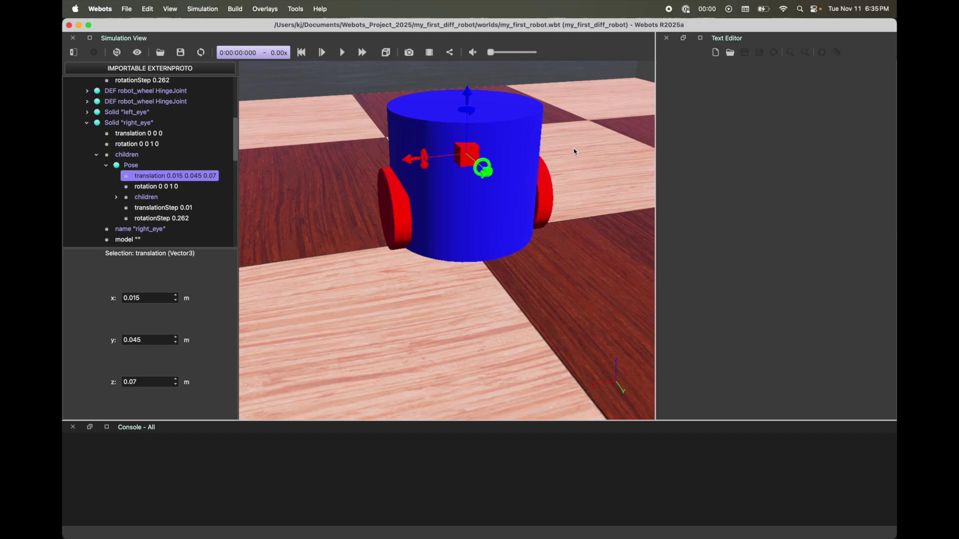
{"action": "left_click", "coordinate": [126, 298]}
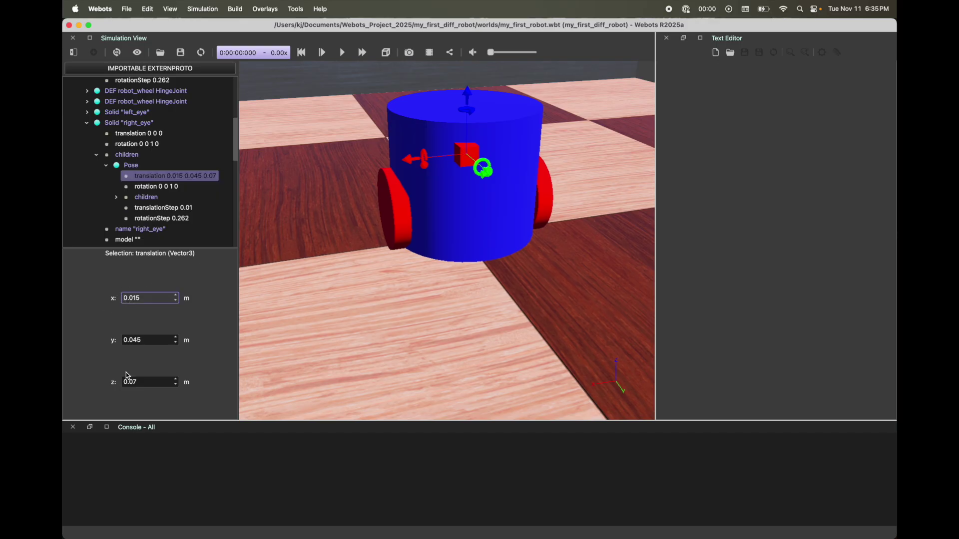
{"action": "type", "text": "-"}
{"action": "key", "text": "Return"}
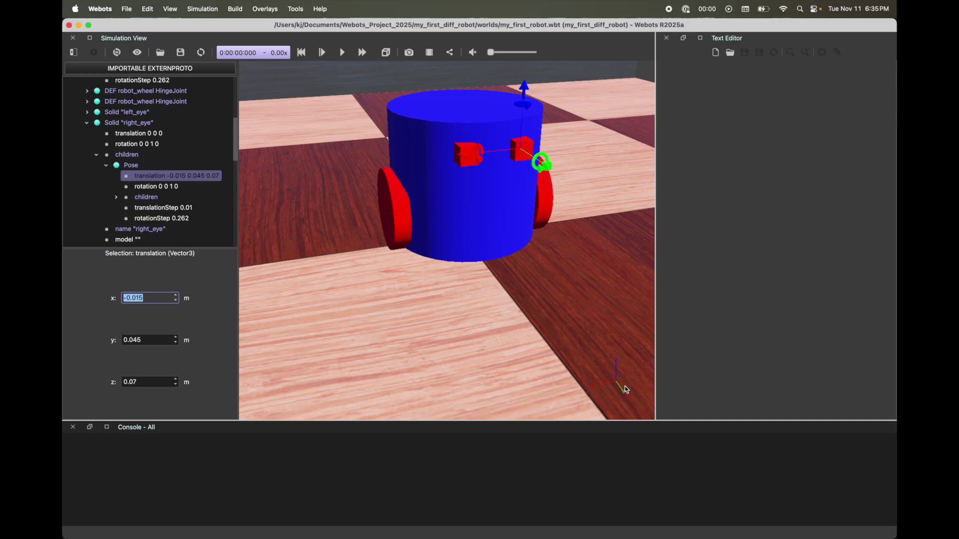
{"action": "left_click", "coordinate": [624, 261]}
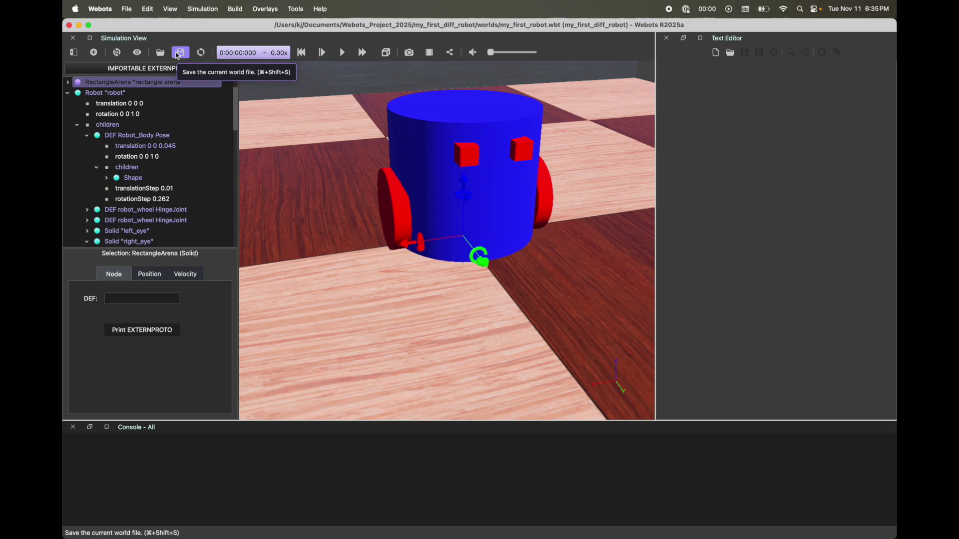
{"action": "left_click", "coordinate": [179, 53]}
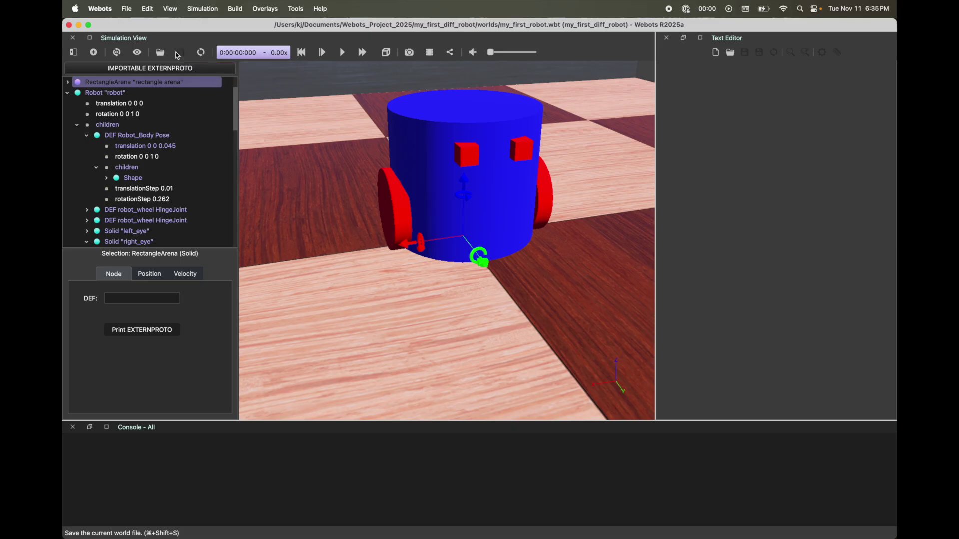